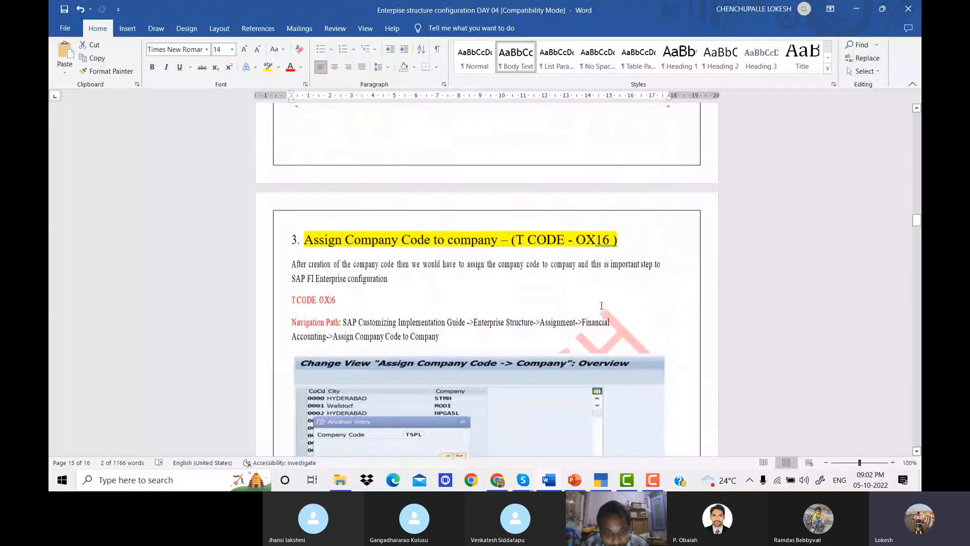
# Step: Review the enterprise structure notes backwards from the OX16 company code assignment section to the OX15 company creation section
pyautogui.scroll(15, 601, 307)
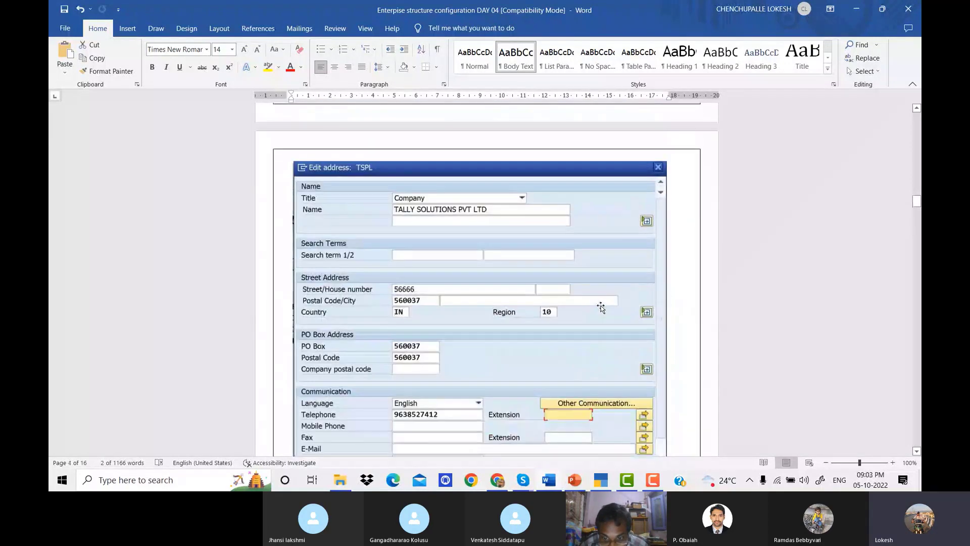
pyautogui.scroll(3, 601, 307)
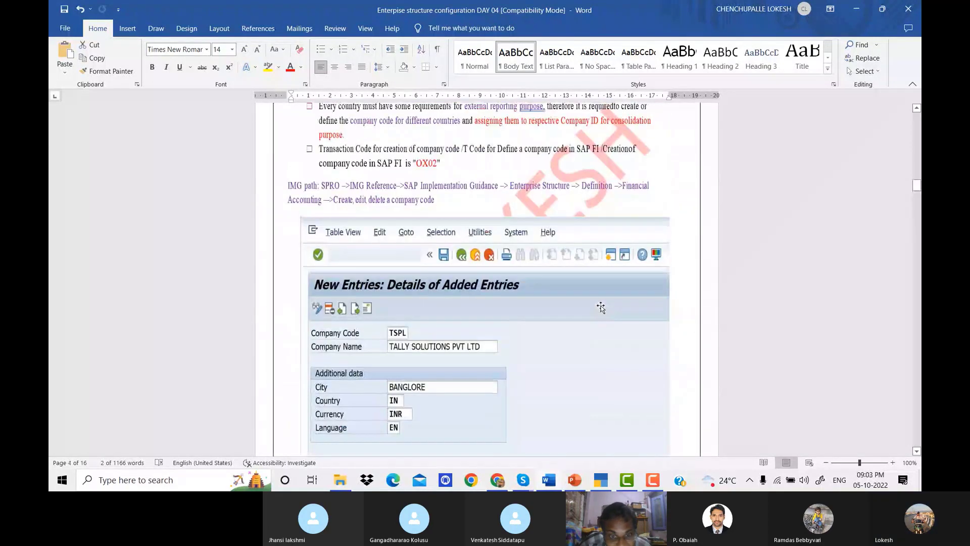
pyautogui.scroll(15, 601, 307)
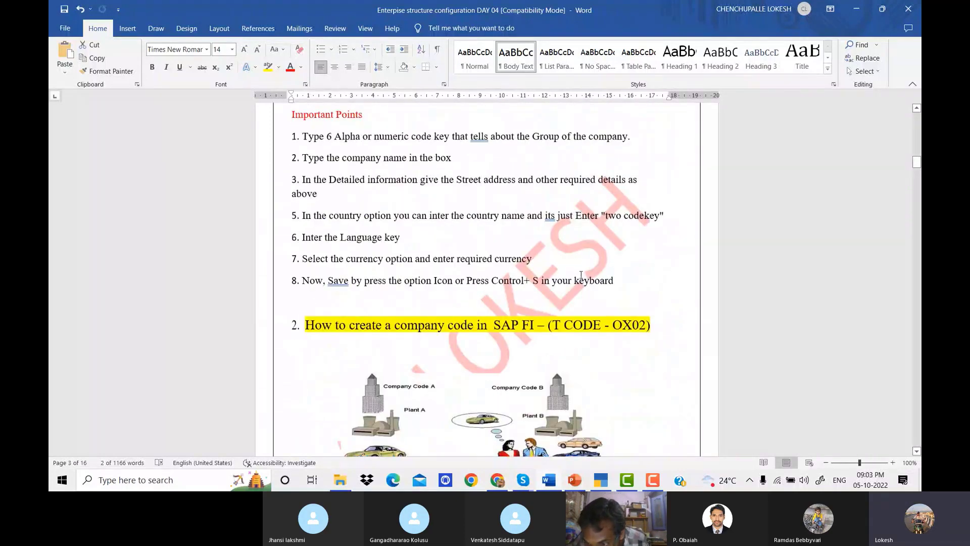
pyautogui.scroll(1, 582, 275)
pyautogui.scroll(2, 582, 274)
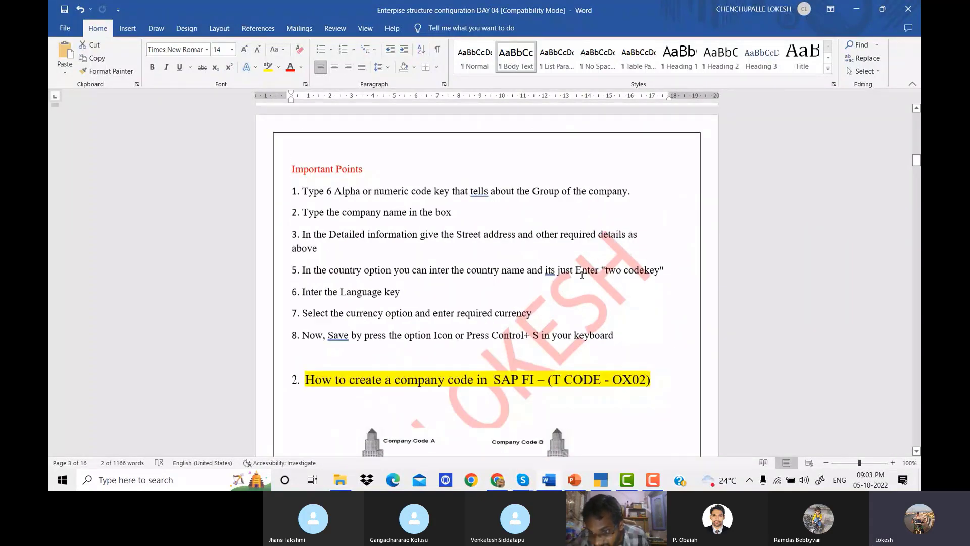
pyautogui.scroll(10, 582, 275)
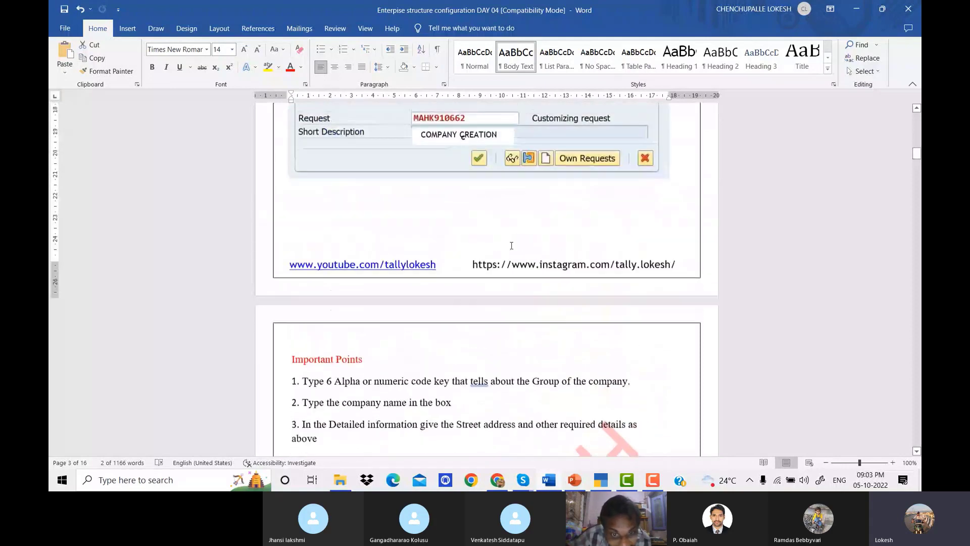
pyautogui.scroll(20, 484, 173)
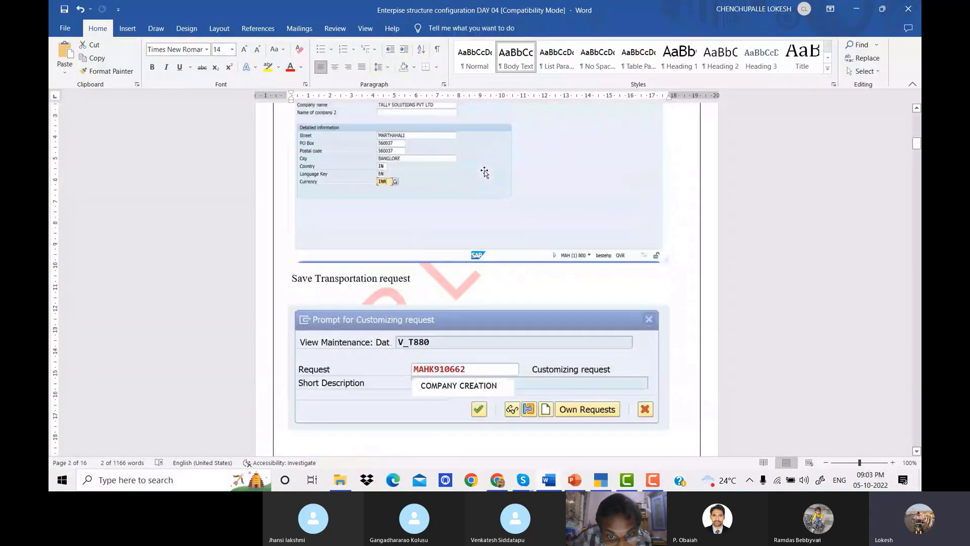
pyautogui.scroll(4, 484, 173)
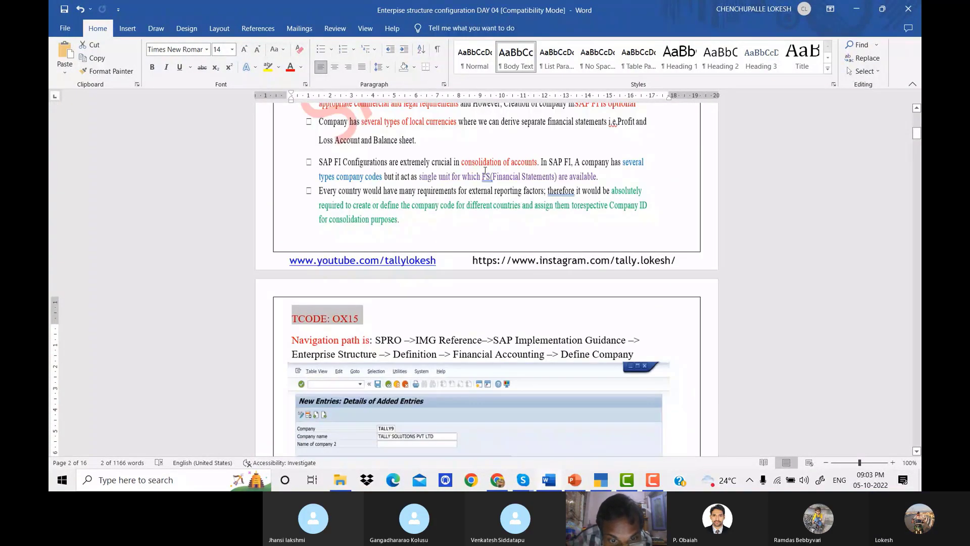
pyautogui.scroll(3, 485, 171)
# Step: Check the participants in the ongoing Skype group call and return to the Word notes
pyautogui.moveTo(523, 480)
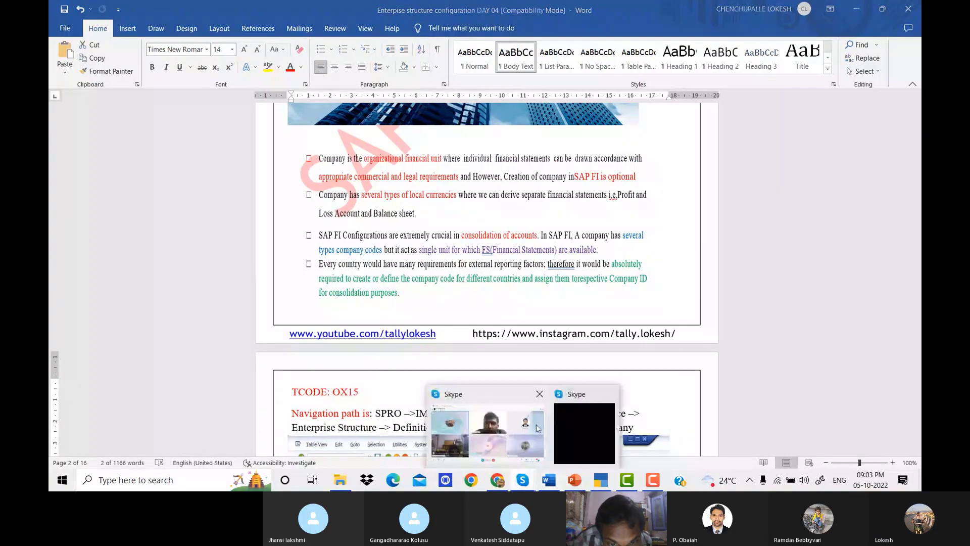
pyautogui.click(537, 429)
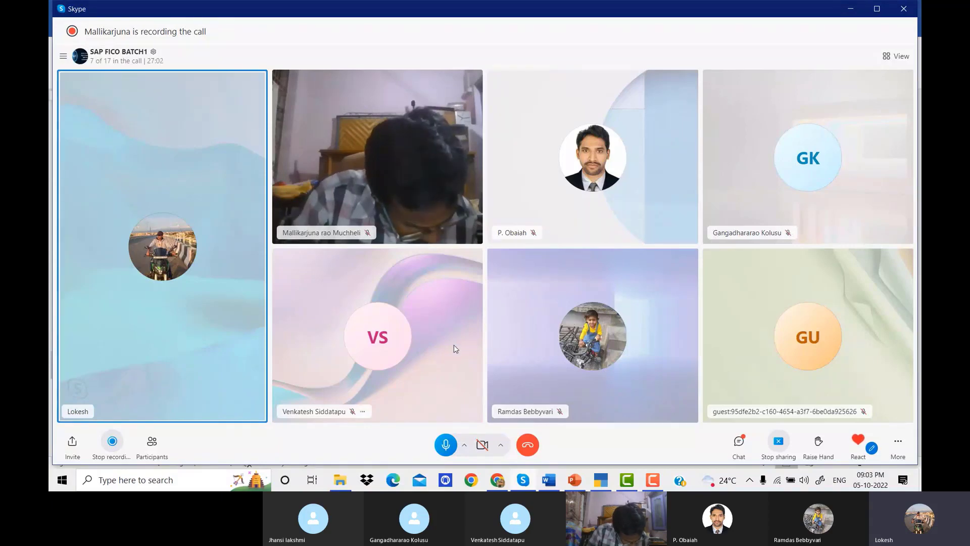
pyautogui.click(852, 9)
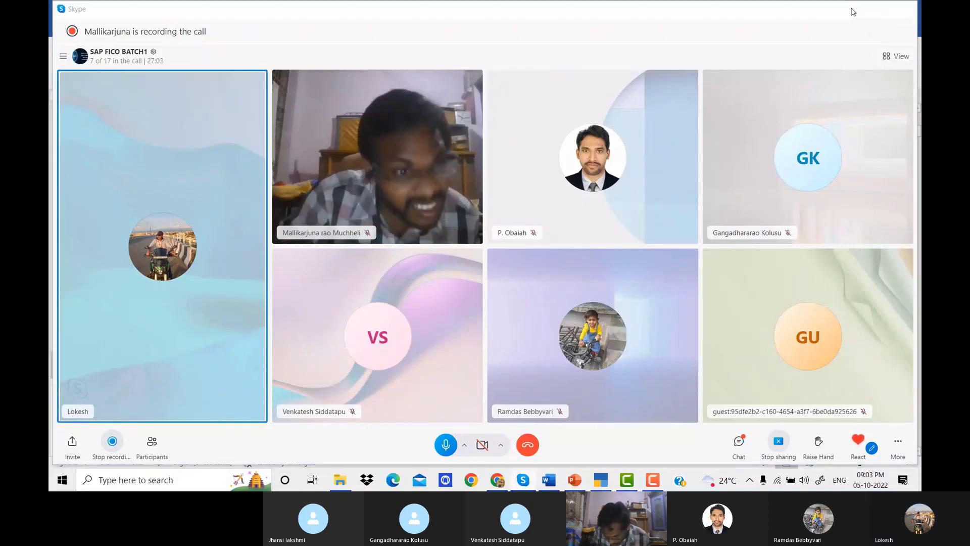
# Step: Review the section on creating a company in SAP, from its heading to the OX15 navigation path
pyautogui.scroll(-1, 537, 237)
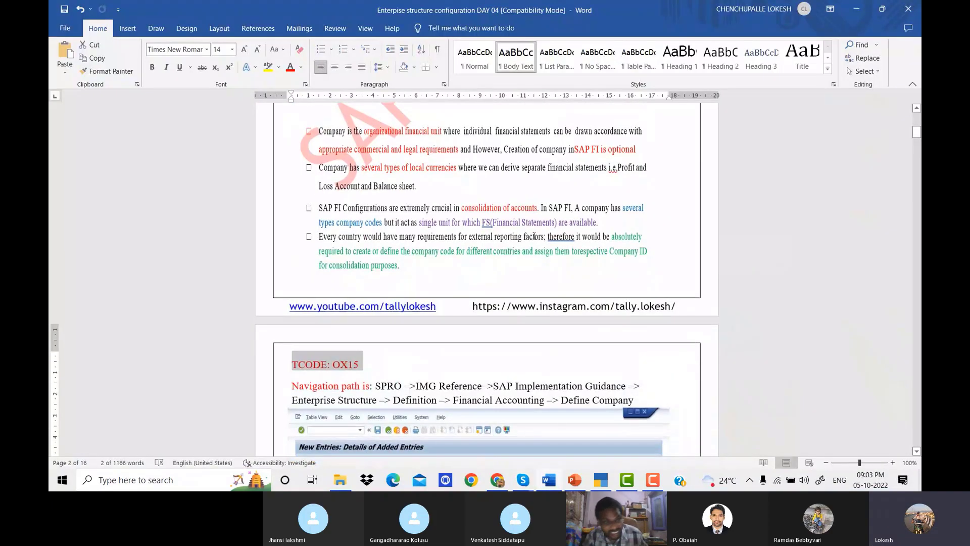
pyautogui.scroll(1, 533, 242)
pyautogui.scroll(11, 533, 241)
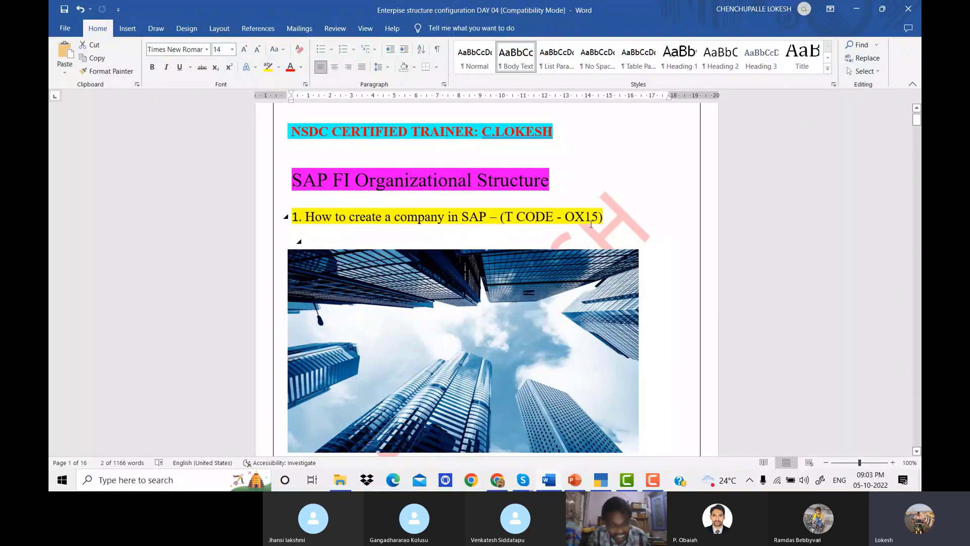
pyautogui.scroll(-5, 598, 223)
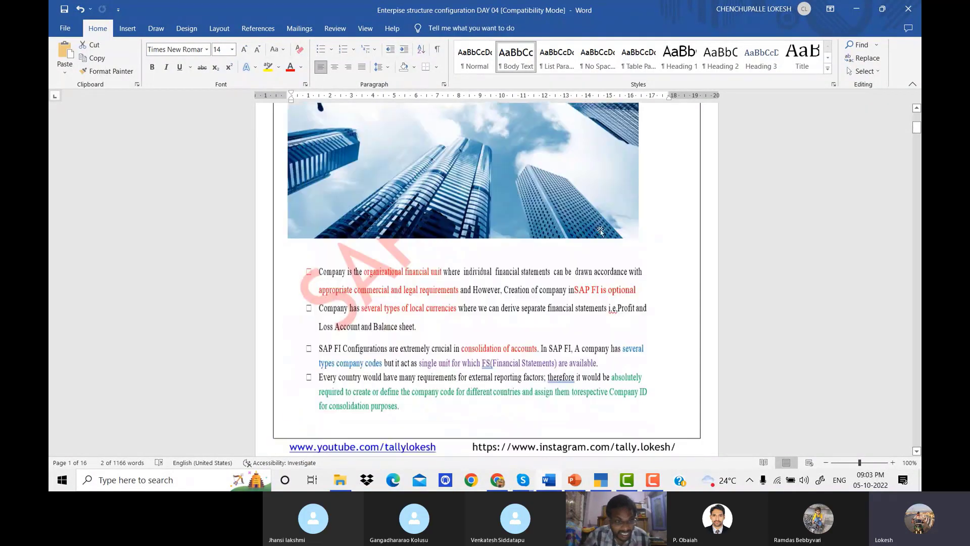
pyautogui.scroll(-7, 600, 230)
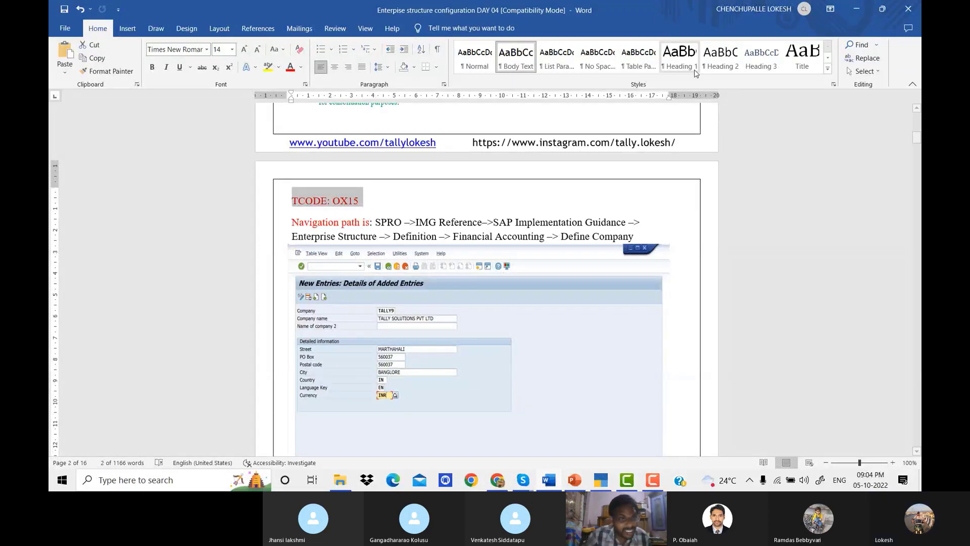
# Step: Launch SAP Logon from the desktop, moving its shortcut to an open area, and maximize the program window
pyautogui.click(856, 10)
pyautogui.click(857, 10)
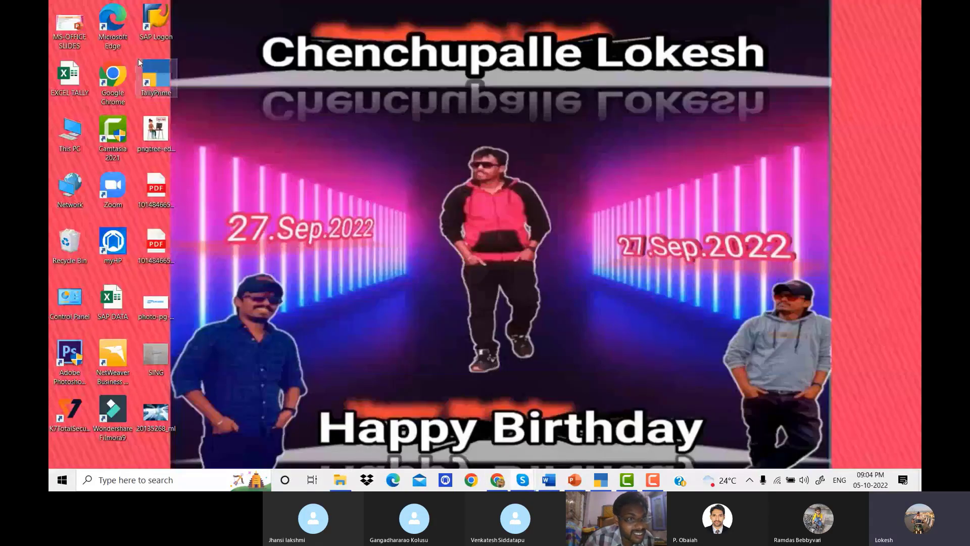
pyautogui.moveTo(156, 19); pyautogui.dragTo(376, 187)
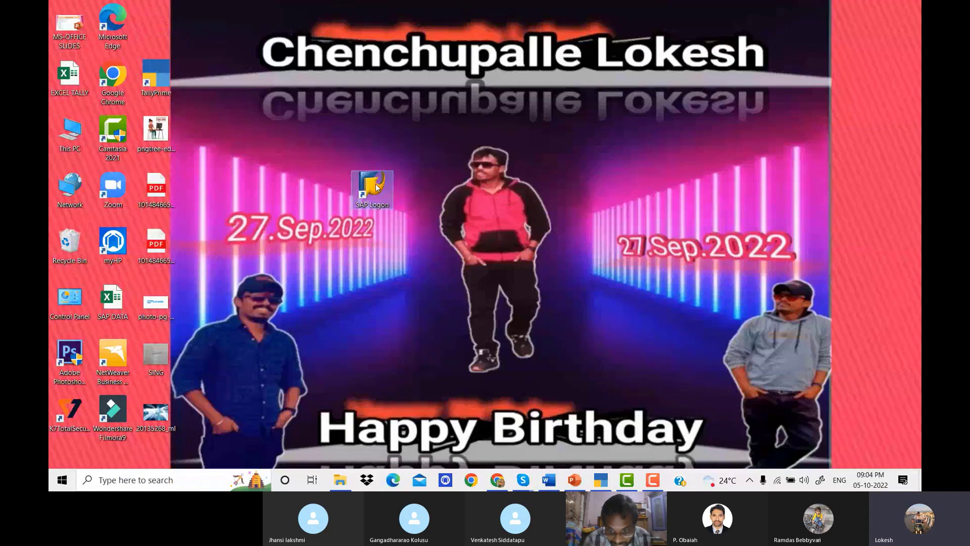
pyautogui.doubleClick(376, 187)
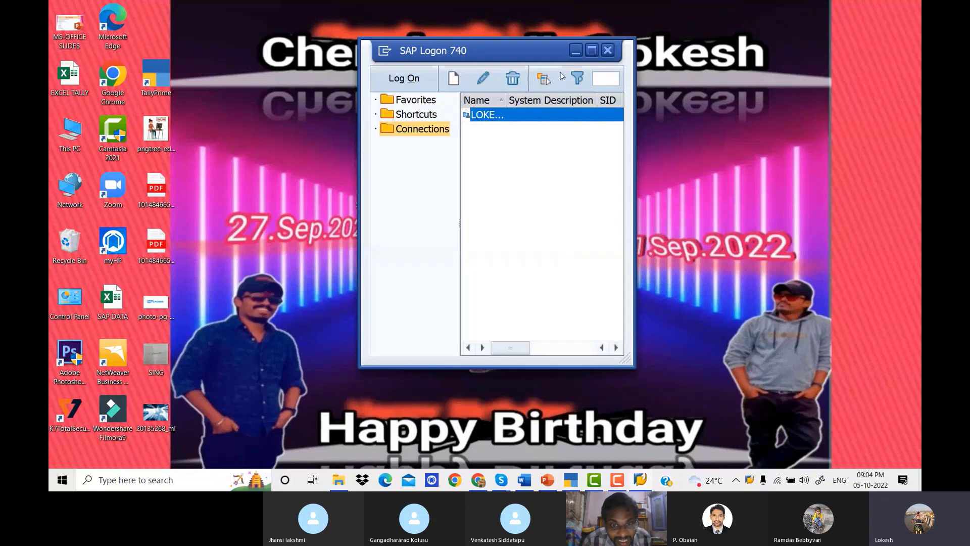
pyautogui.click(596, 50)
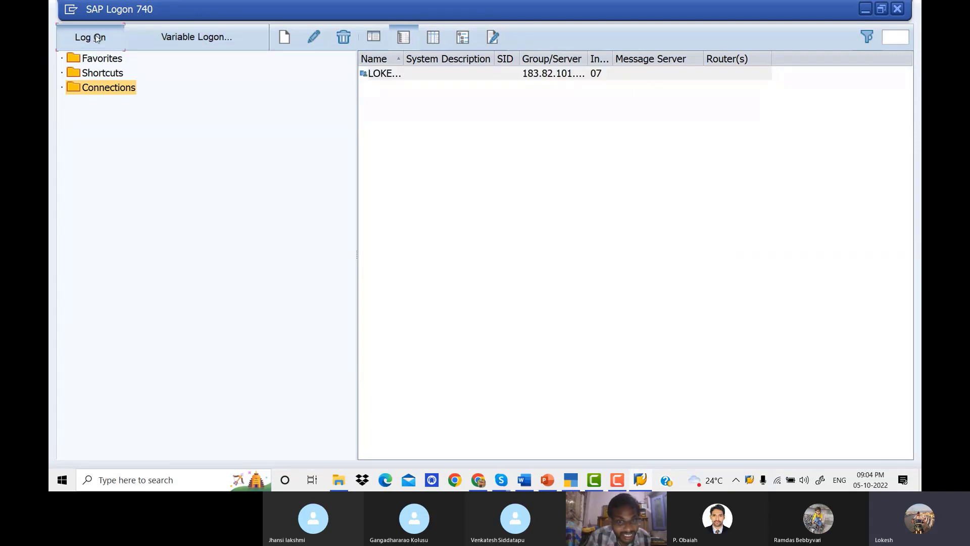
# Step: Log on to SAP client 800 through the listed connection, entering the user name and the account password
pyautogui.click(90, 37)
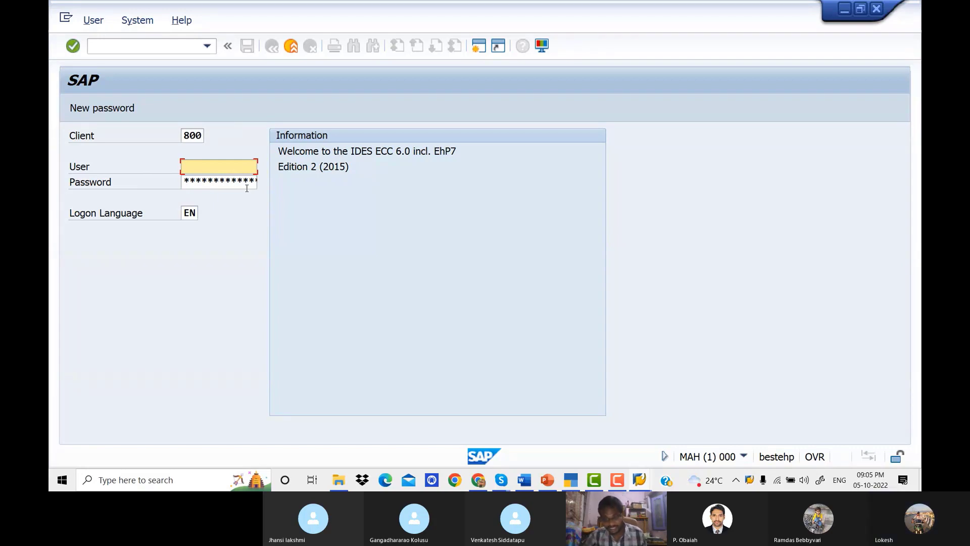
pyautogui.write('f')
pyautogui.press('Tab')
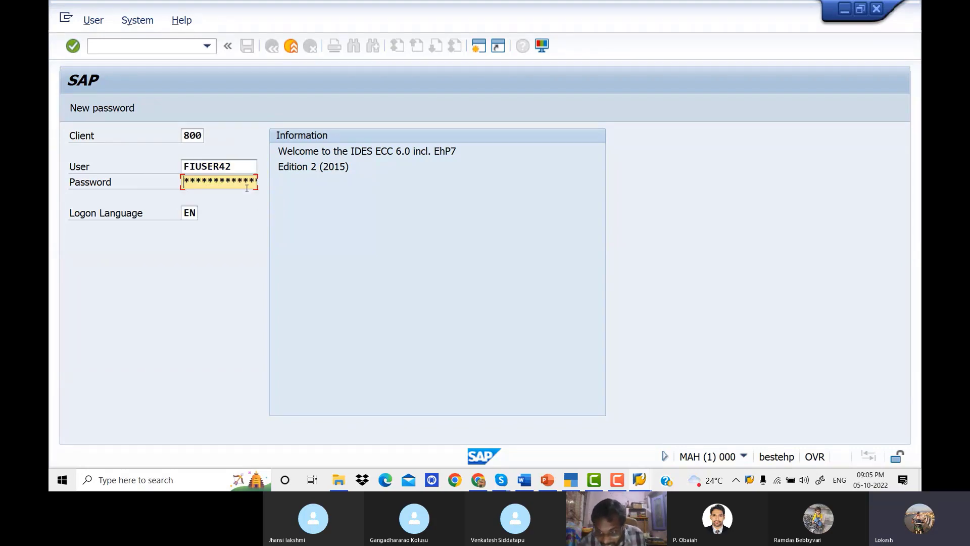
pyautogui.write('*******')
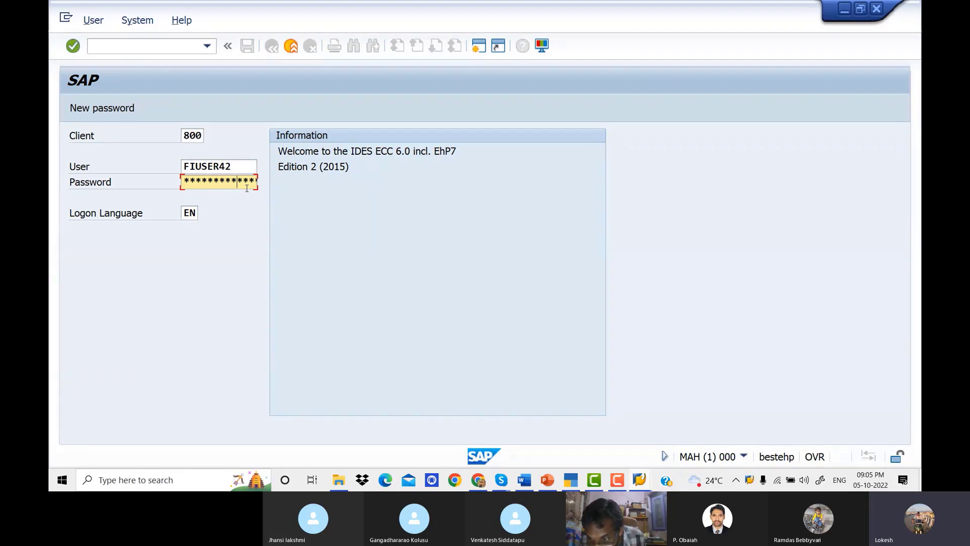
pyautogui.write('*')
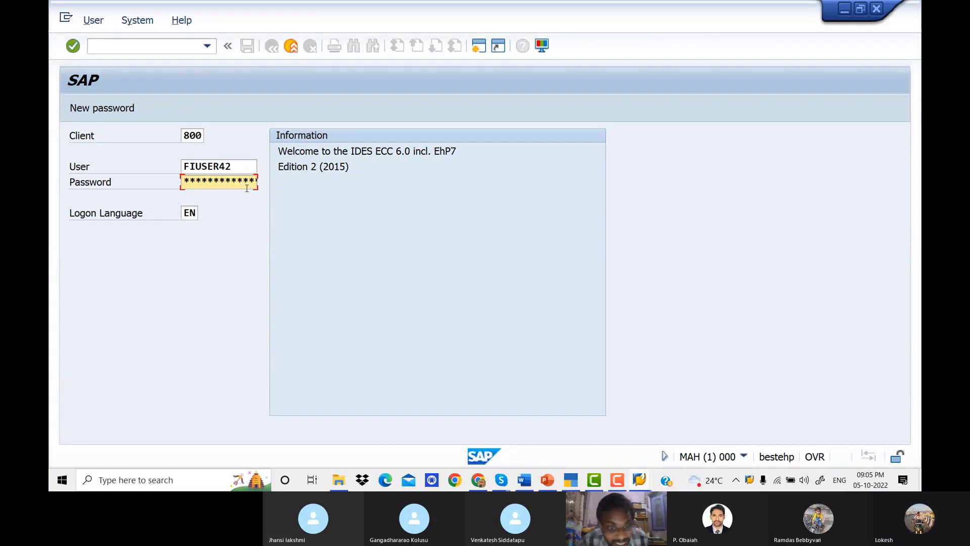
pyautogui.press('Return')
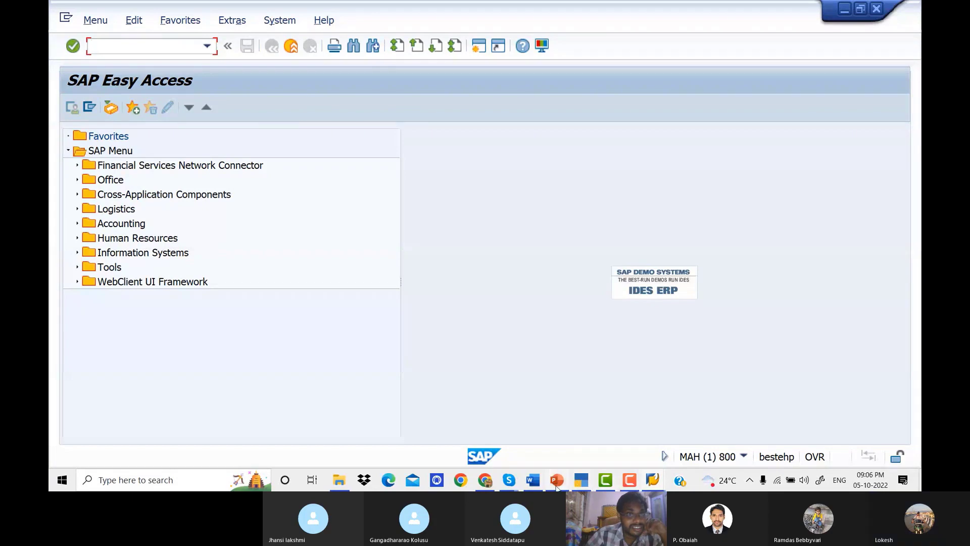
# Step: Switch to the Word notes and review the OX15 navigation path for defining a company
pyautogui.click(579, 483)
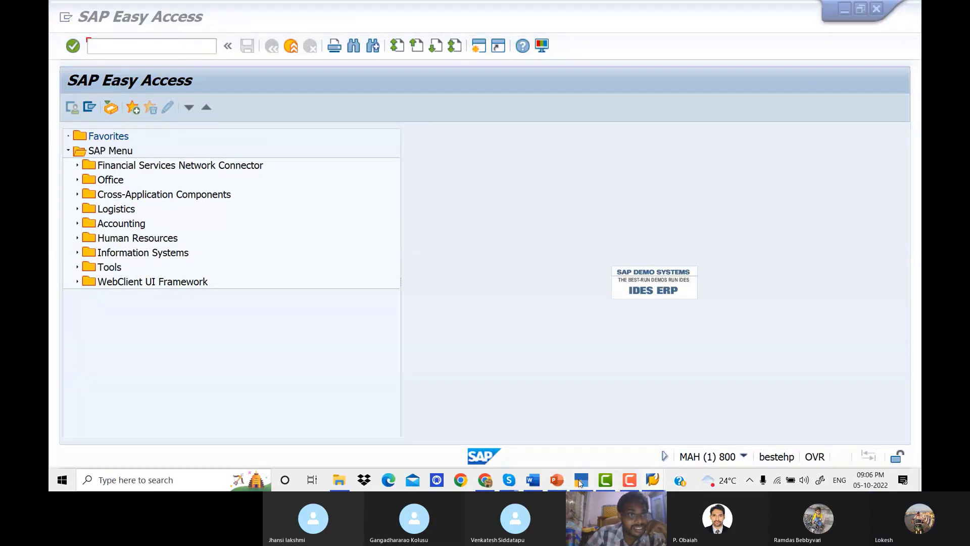
pyautogui.click(580, 483)
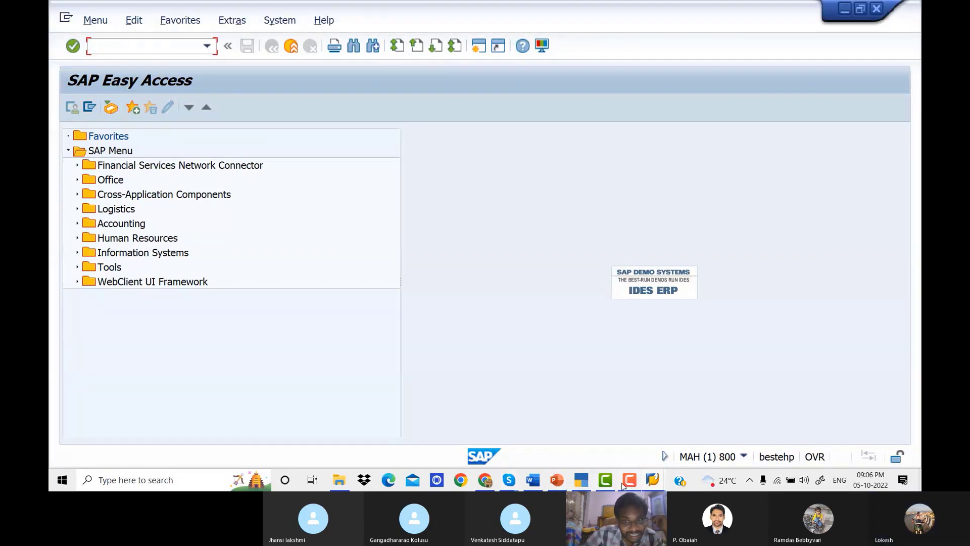
pyautogui.click(532, 481)
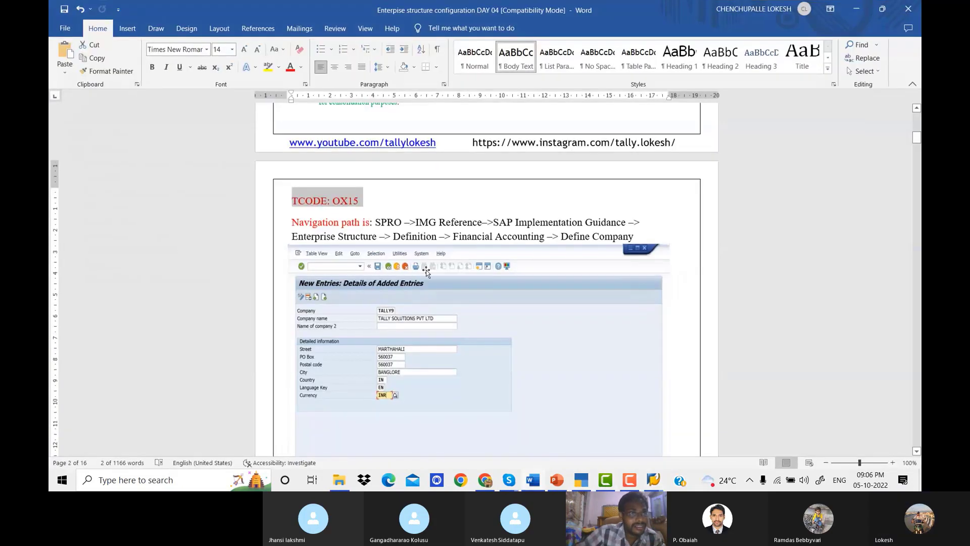
pyautogui.scroll(5, 433, 272)
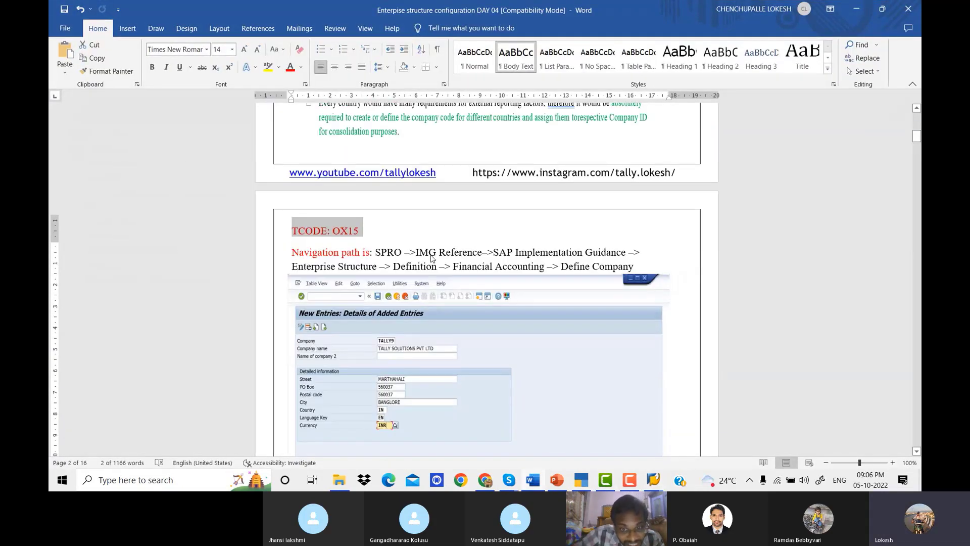
pyautogui.scroll(-5, 431, 254)
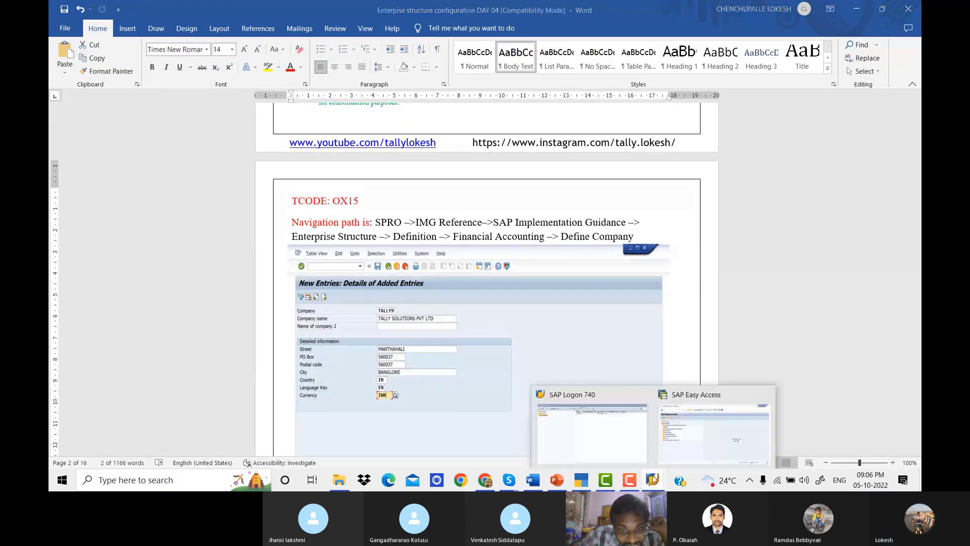
# Step: Switch to SAP Easy Access, run transaction SPRO and open the SAP Reference IMG
pyautogui.click(707, 415)
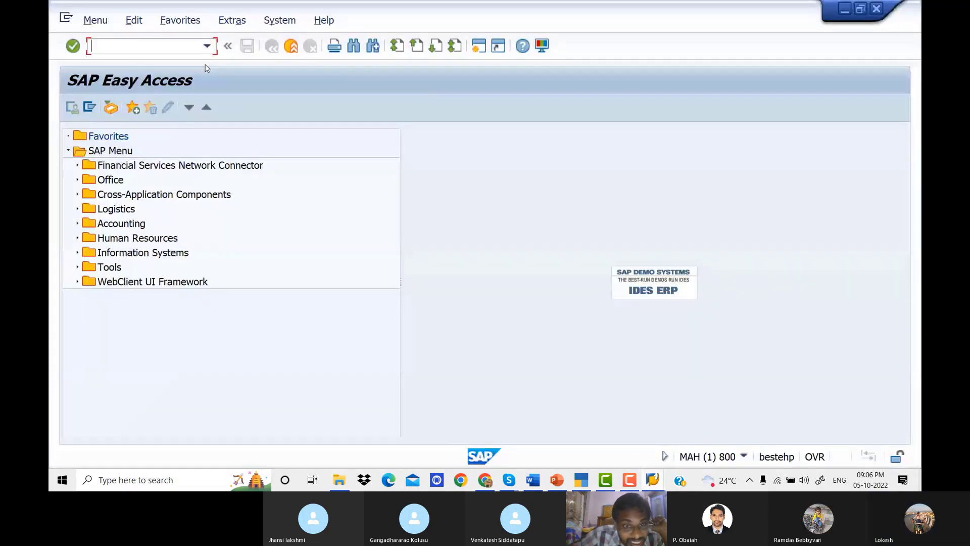
pyautogui.write('SPRO')
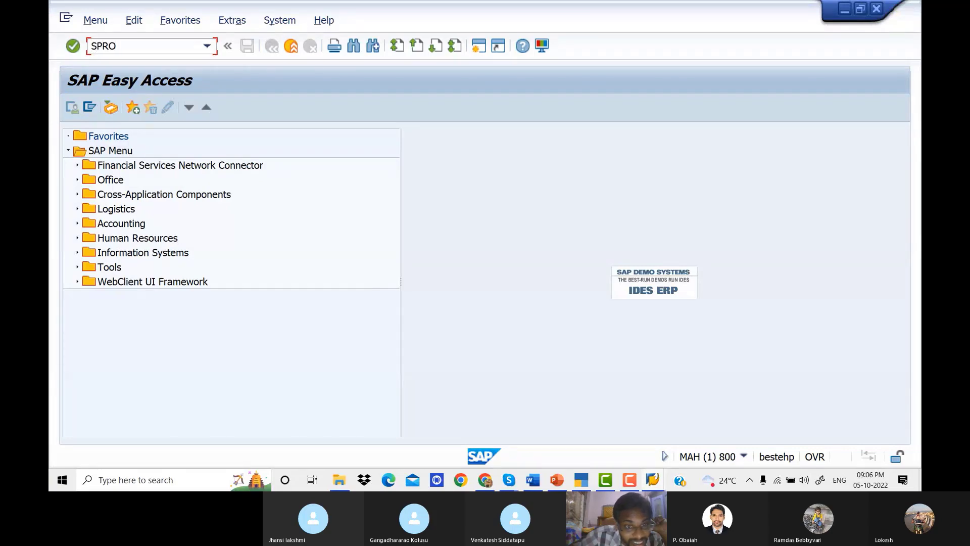
pyautogui.press('Return')
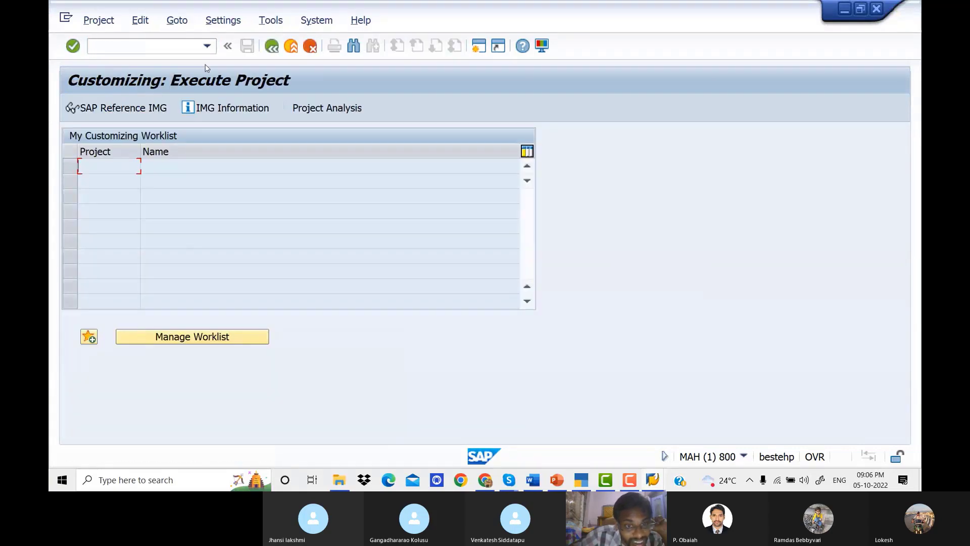
pyautogui.click(118, 113)
# Step: Recheck the navigation path in the Word notes and expand the Enterprise Structure node in SAP's implementation guide
pyautogui.hotkey('alt', 'Tab')
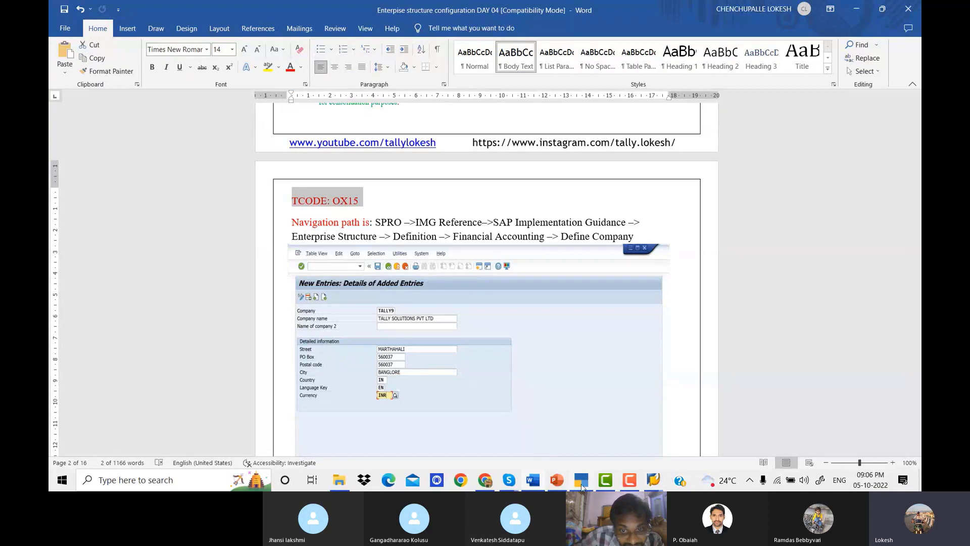
pyautogui.click(653, 481)
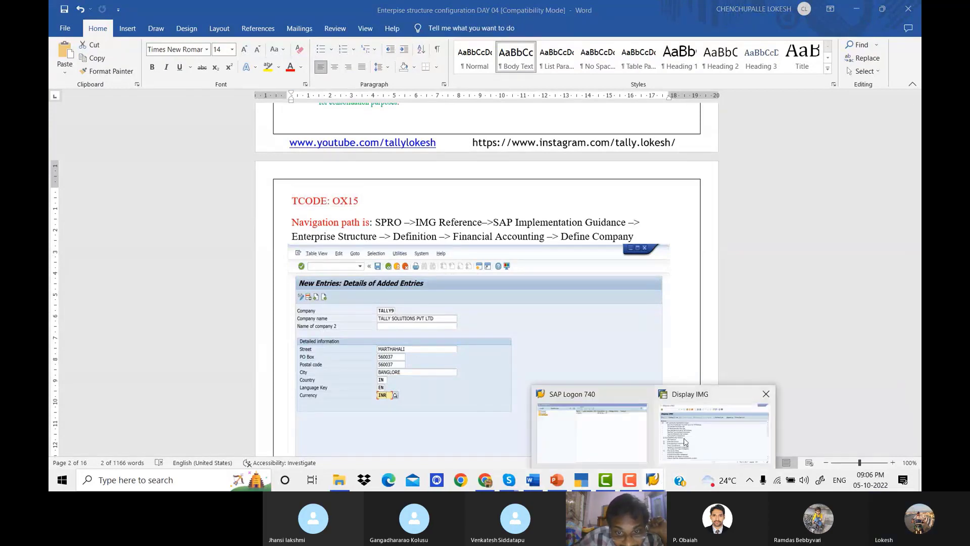
pyautogui.click(790, 442)
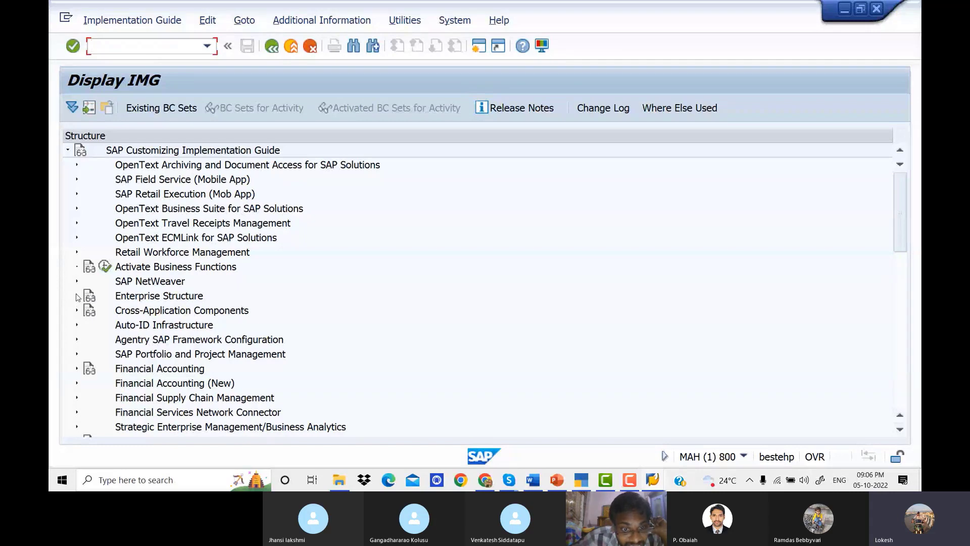
pyautogui.click(78, 297)
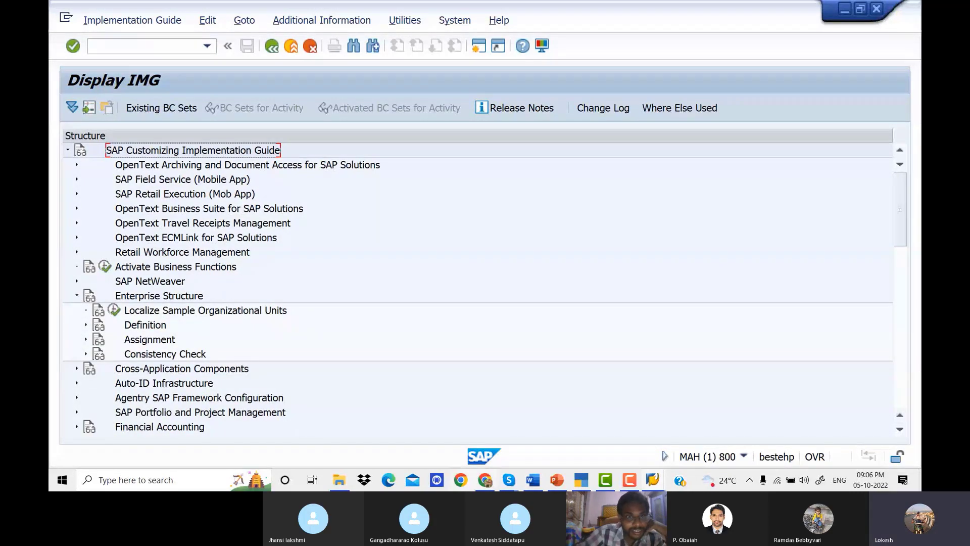
# Step: Recheck the navigation path in the Word notes and expand Definition and its Financial Accounting node under Enterprise Structure in SAP
pyautogui.click(538, 481)
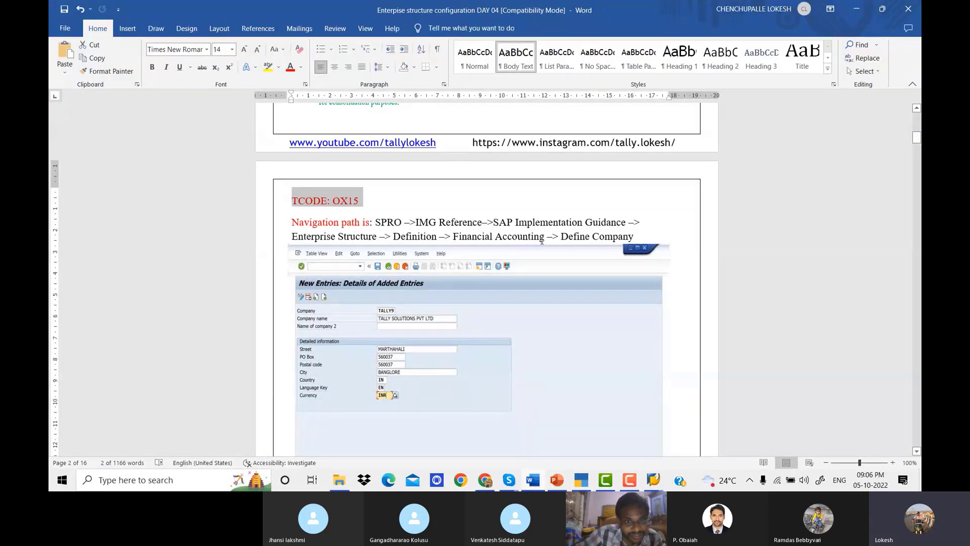
pyautogui.moveTo(653, 480)
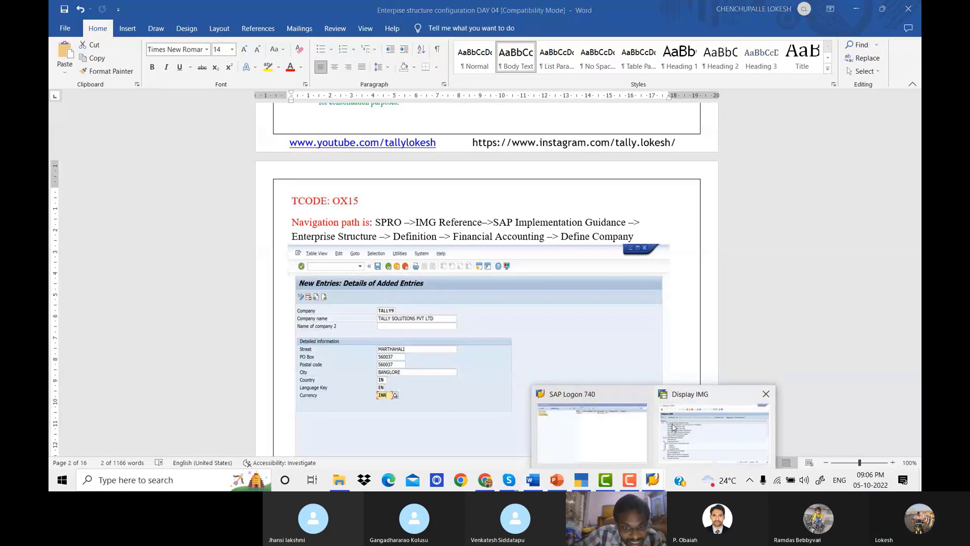
pyautogui.click(672, 428)
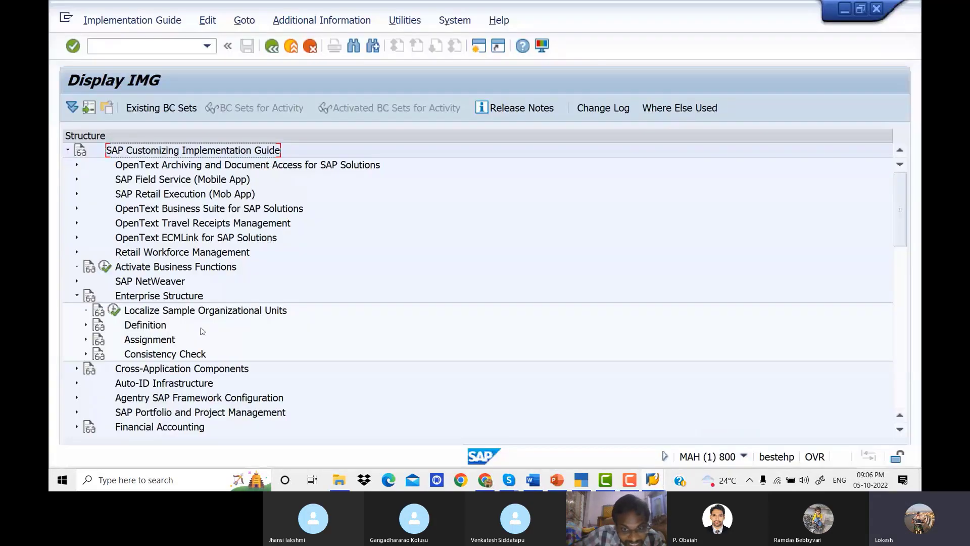
pyautogui.click(86, 326)
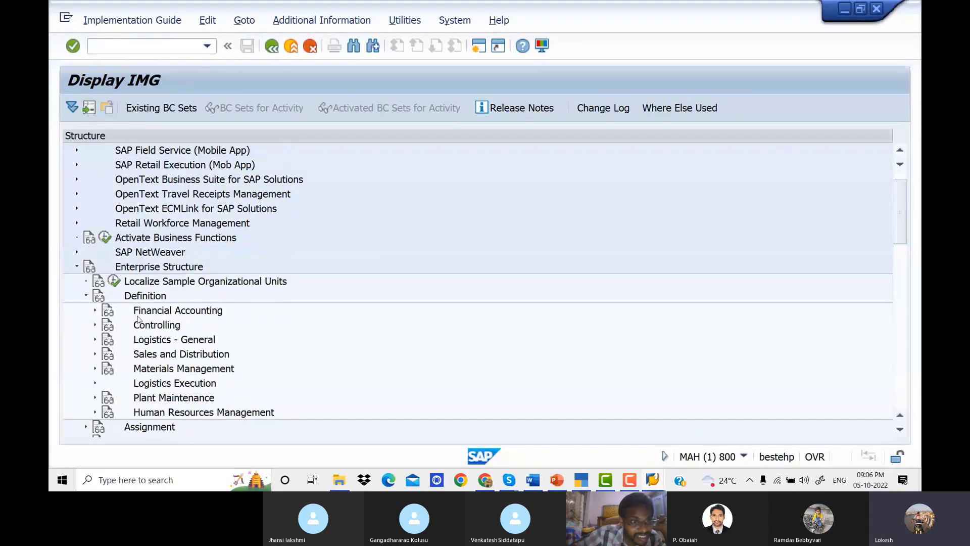
pyautogui.click(95, 311)
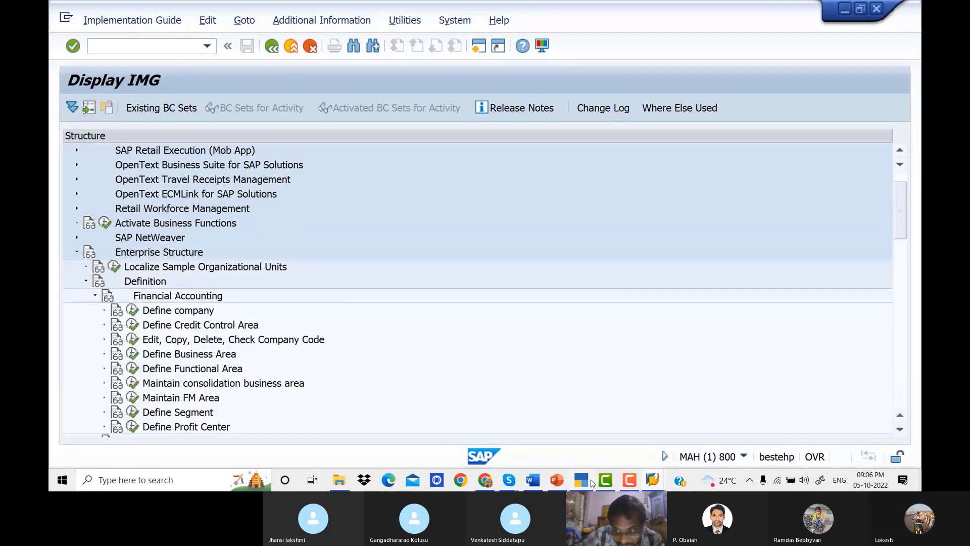
pyautogui.click(535, 480)
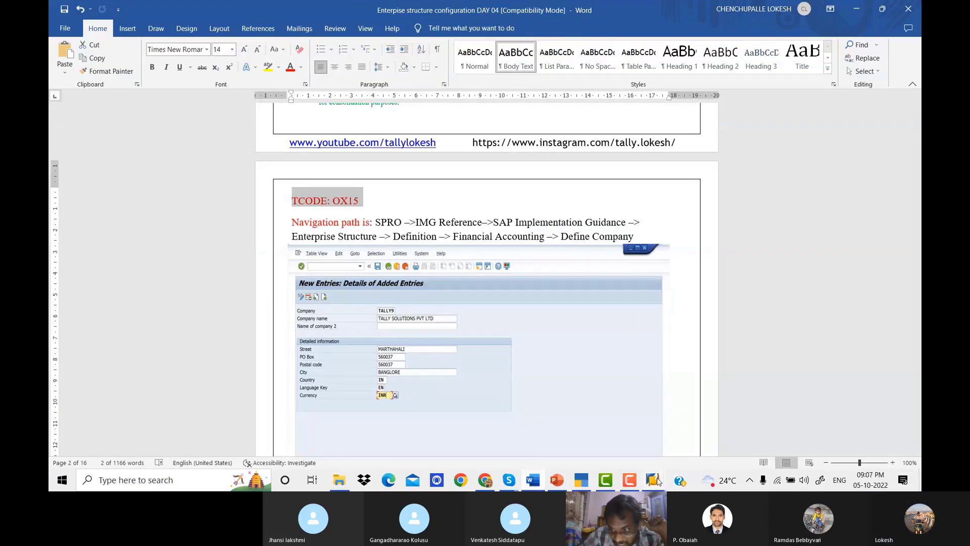
pyautogui.moveTo(653, 480)
pyautogui.click(682, 430)
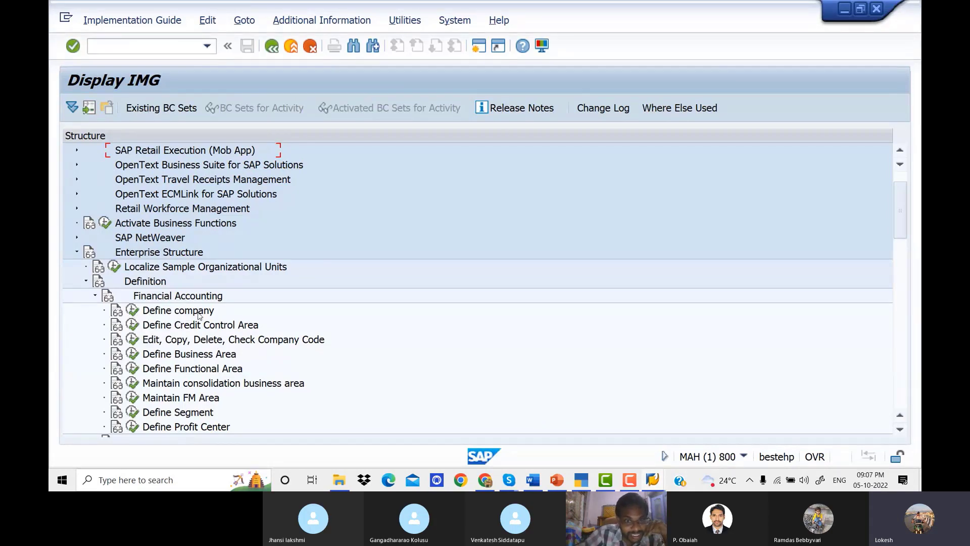
# Step: Select Define company, display the IMG Activity keys beside the structure and widen the Additional information column to show them in full
pyautogui.click(117, 314)
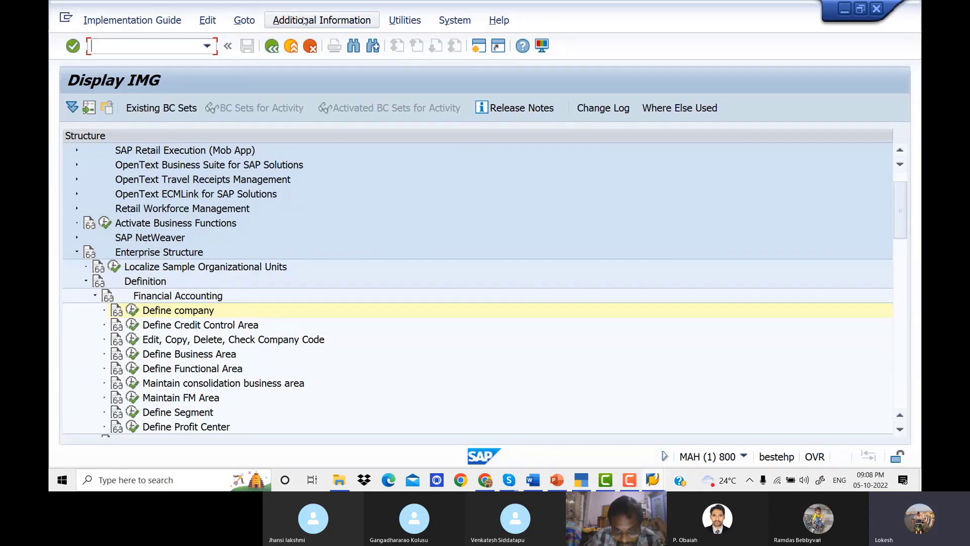
pyautogui.click(333, 21)
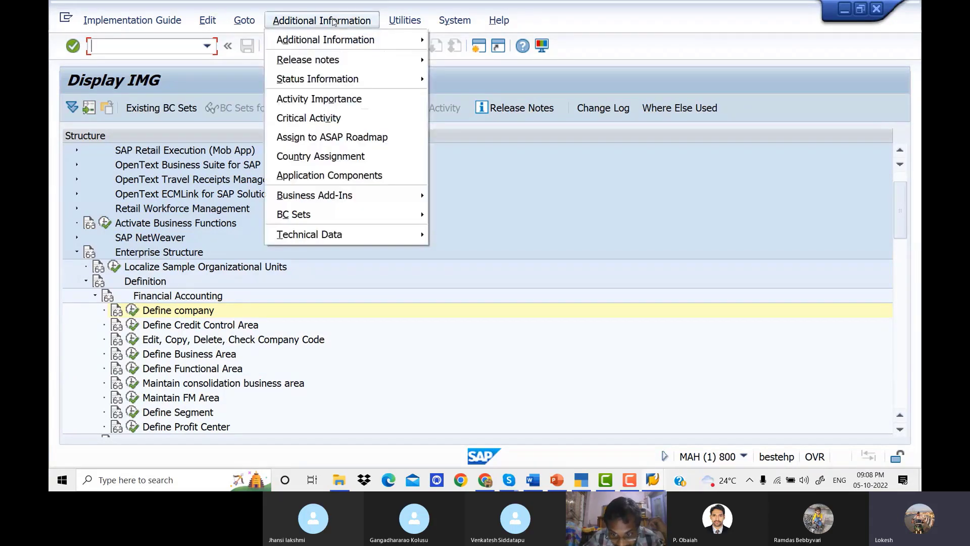
pyautogui.moveTo(343, 42)
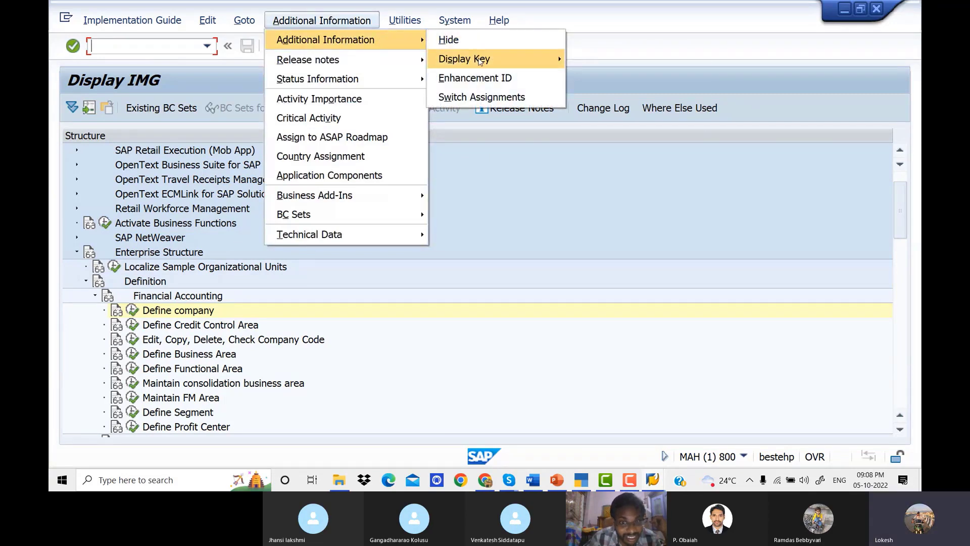
pyautogui.moveTo(481, 61)
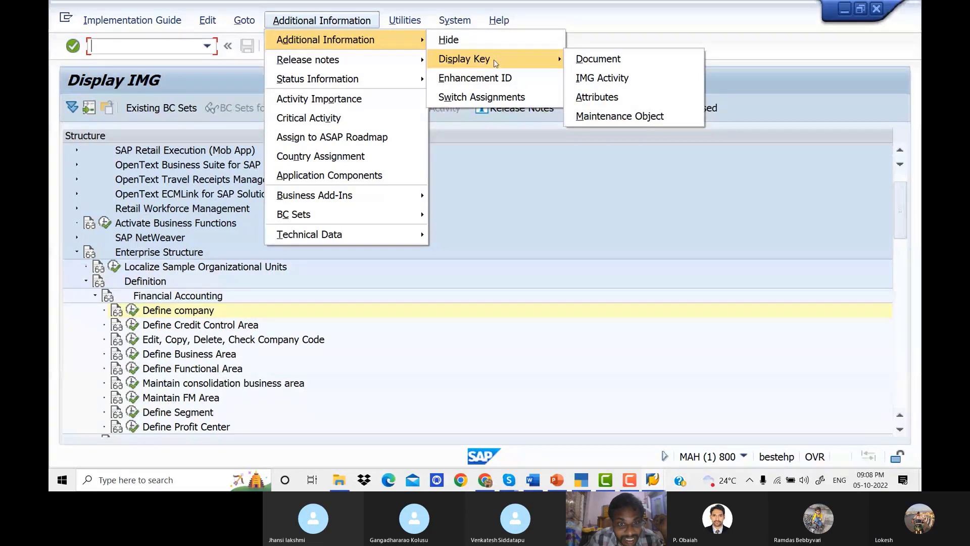
pyautogui.click(609, 81)
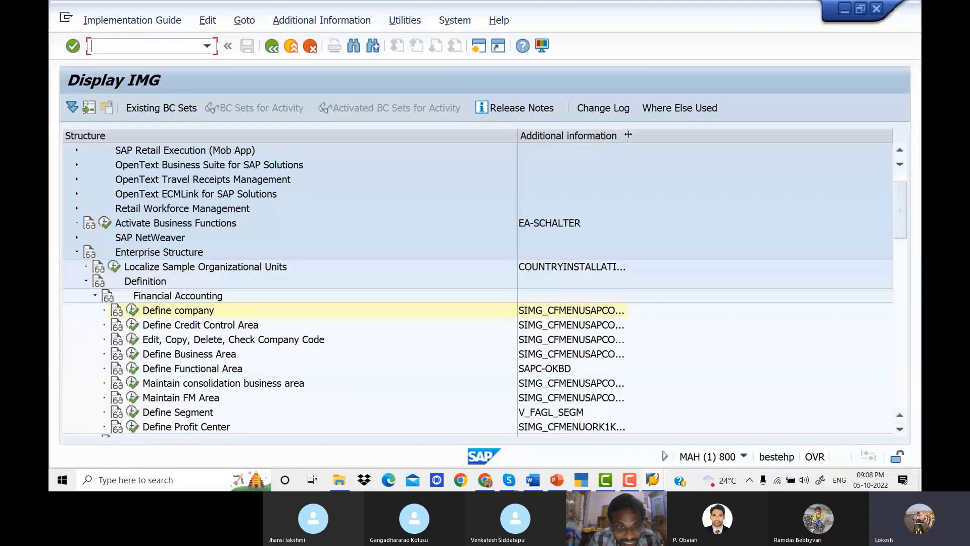
pyautogui.moveTo(628, 135); pyautogui.dragTo(676, 140)
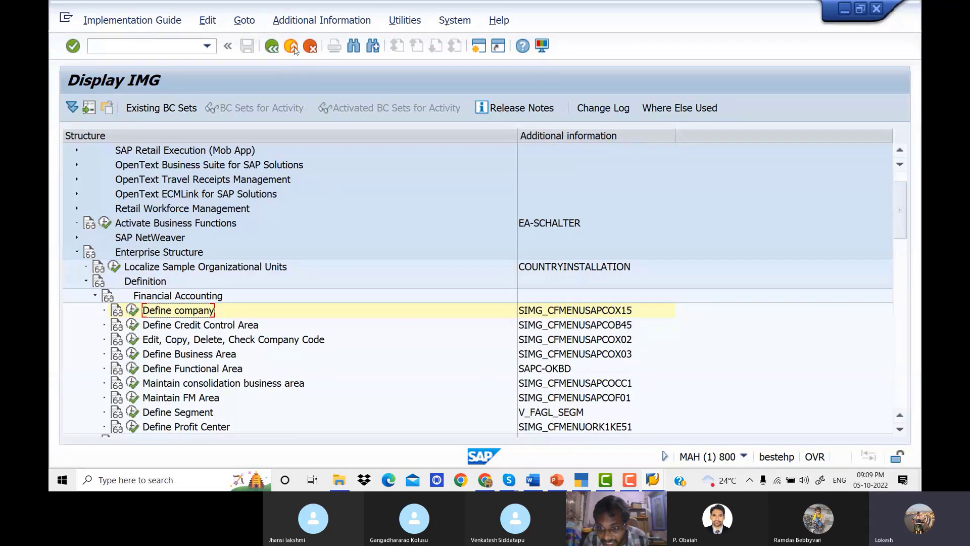
pyautogui.click(328, 21)
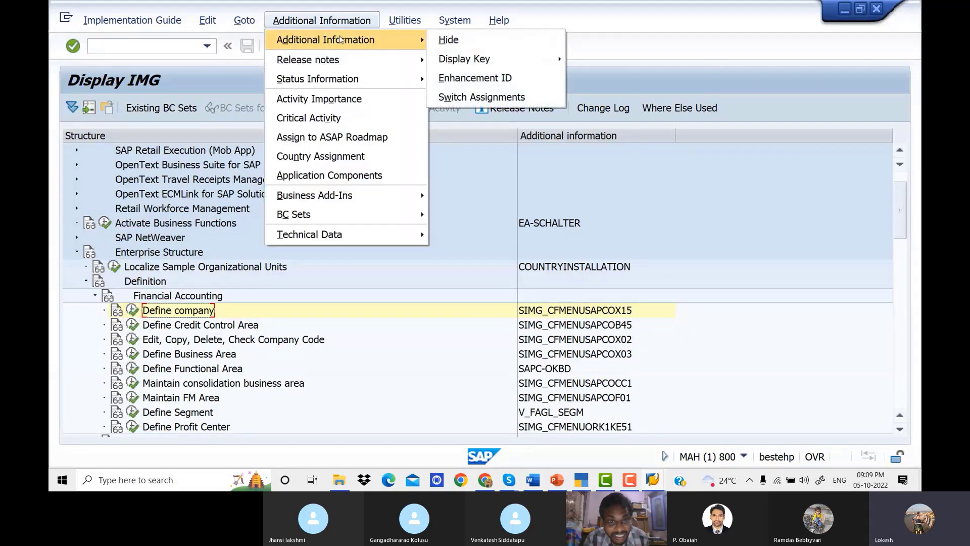
pyautogui.moveTo(470, 60)
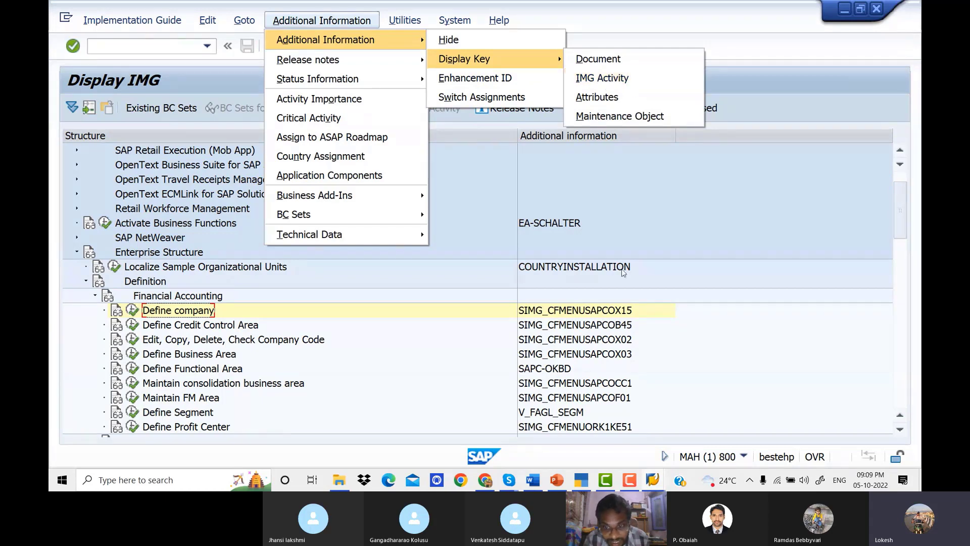
pyautogui.click(659, 348)
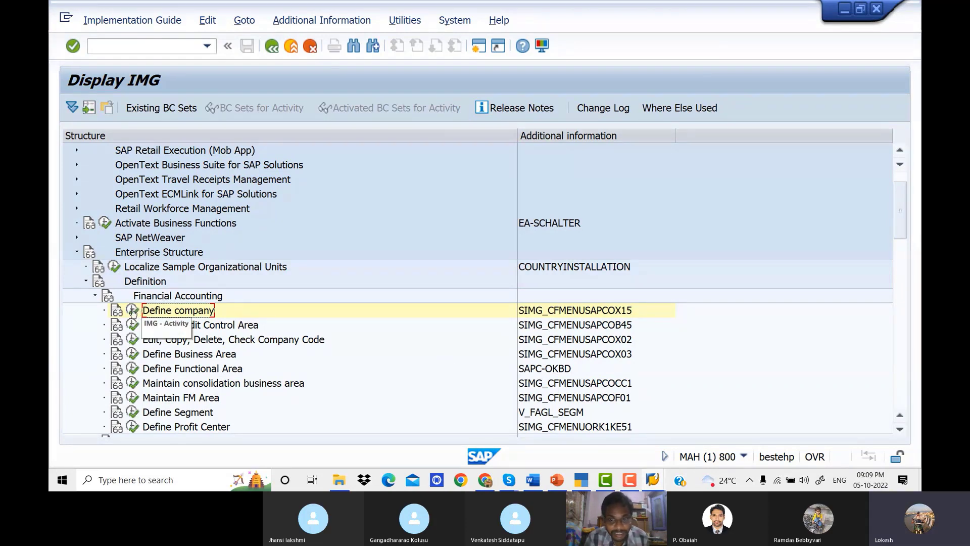
# Step: Run the Define company activity and review the details of existing companies 207 and 300, returning to the overview each time
pyautogui.click(133, 311)
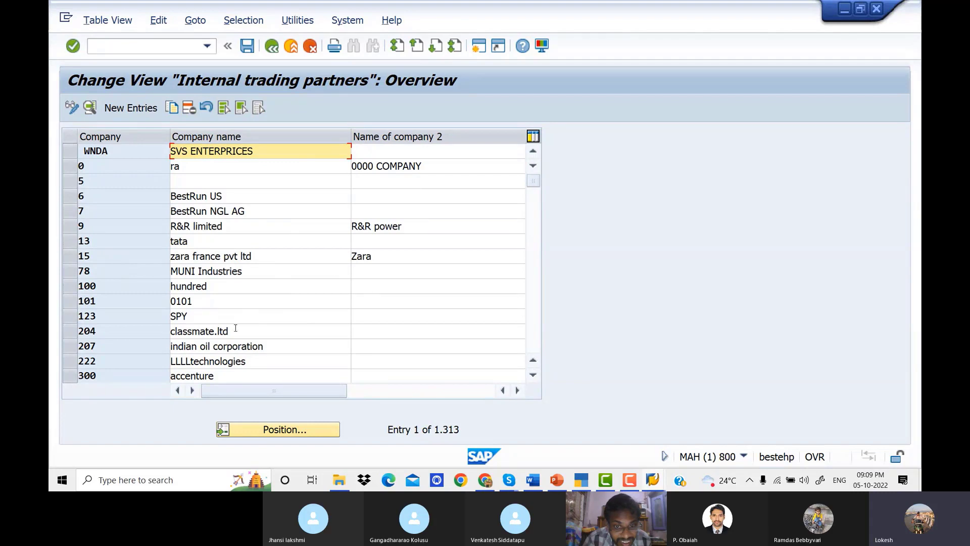
pyautogui.scroll(-2, 245, 314)
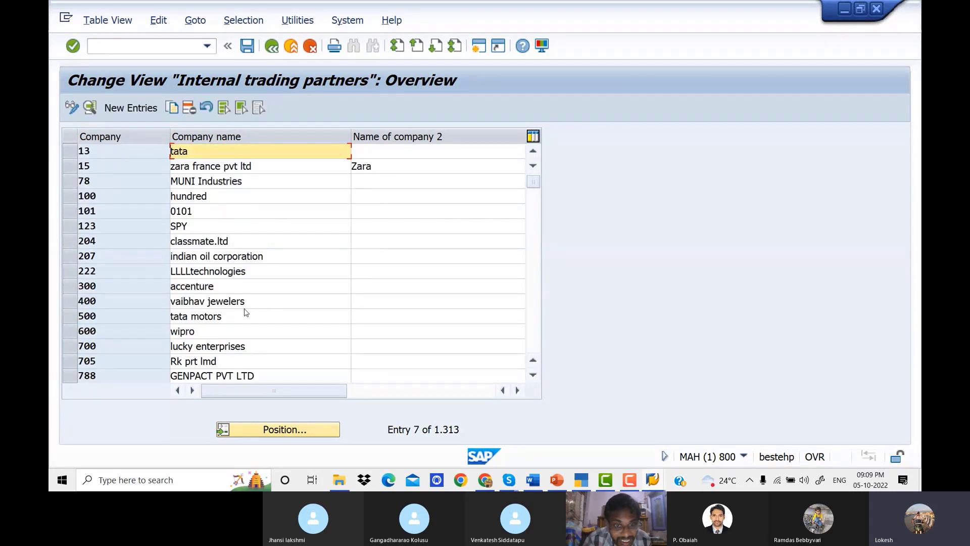
pyautogui.click(282, 255)
pyautogui.doubleClick(281, 255)
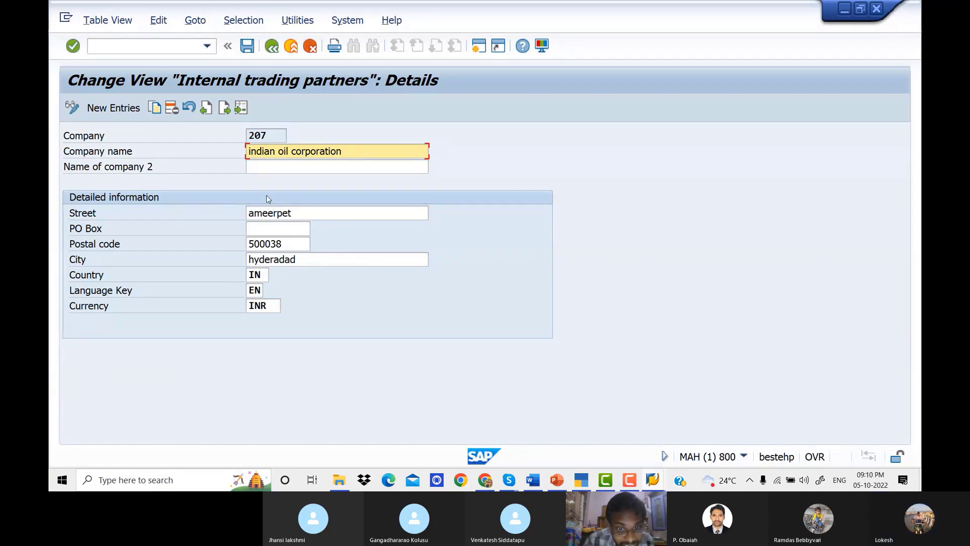
pyautogui.click(276, 51)
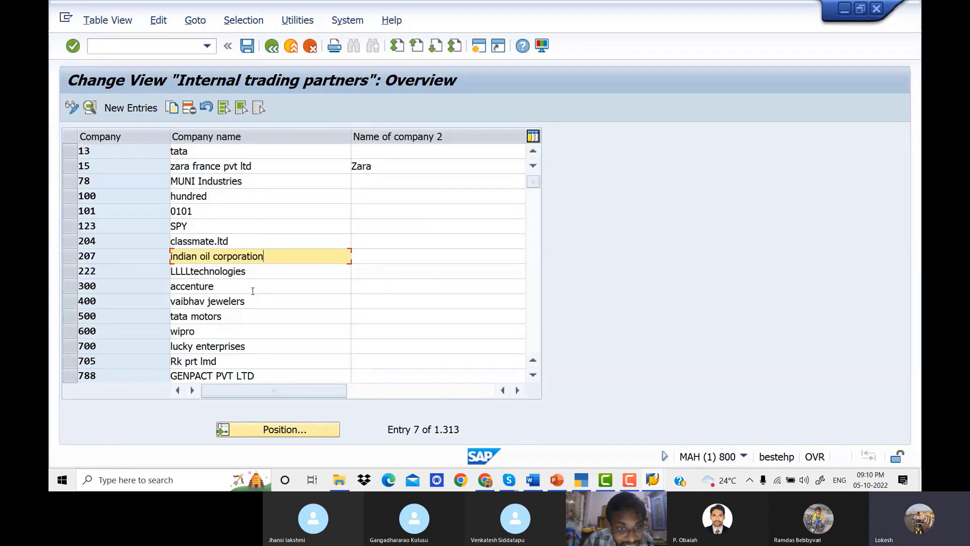
pyautogui.doubleClick(256, 287)
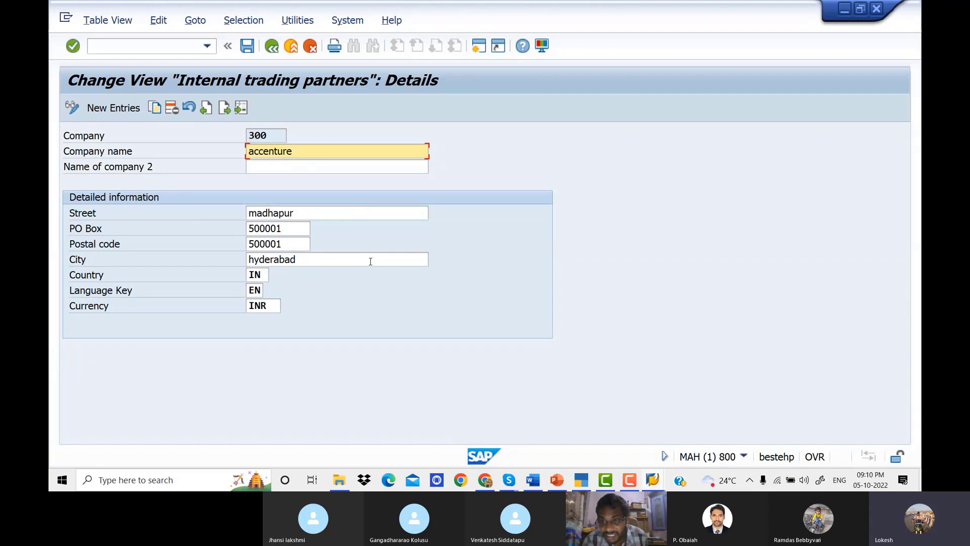
pyautogui.click(271, 46)
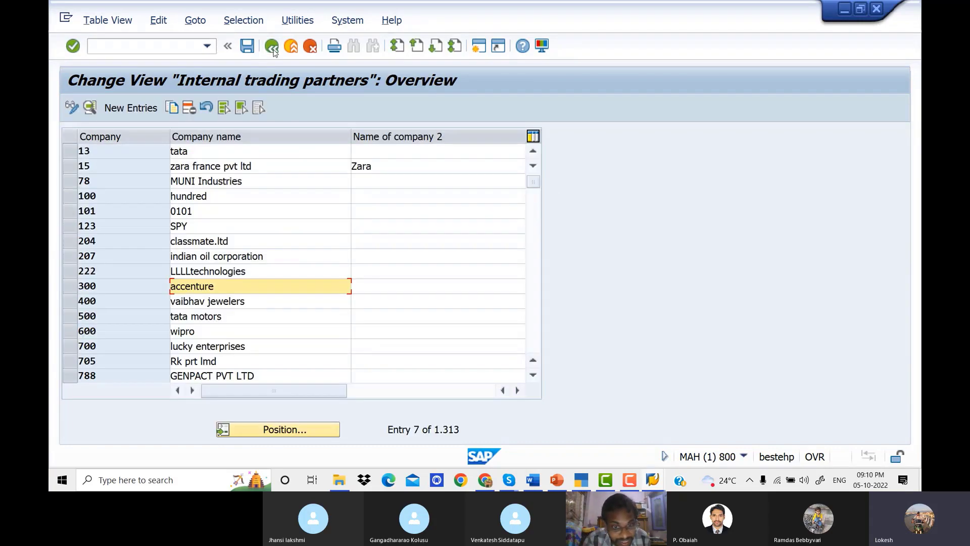
# Step: Check the sample company entry in the Word notes, and start a new entry in SAP's Internal trading partners view
pyautogui.click(532, 480)
pyautogui.scroll(-2, 438, 285)
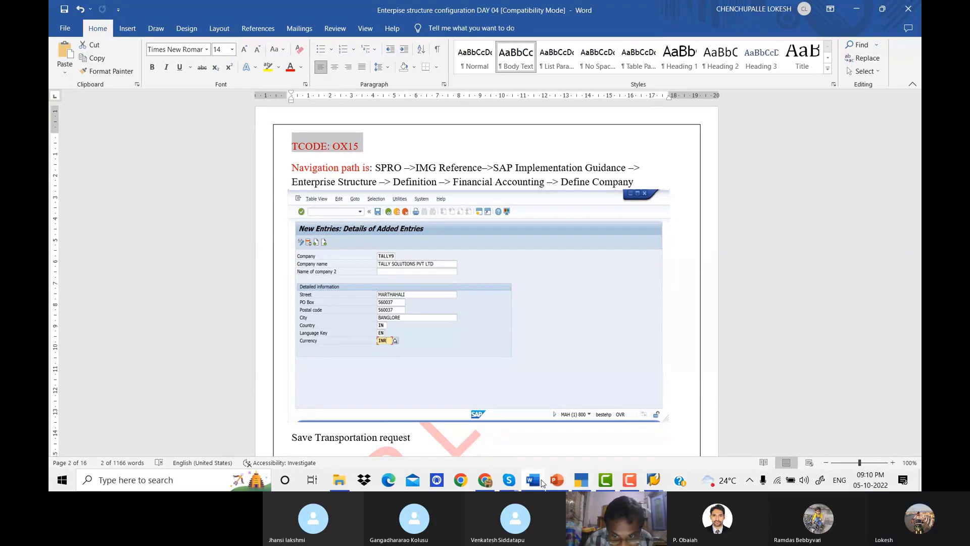
pyautogui.moveTo(652, 485)
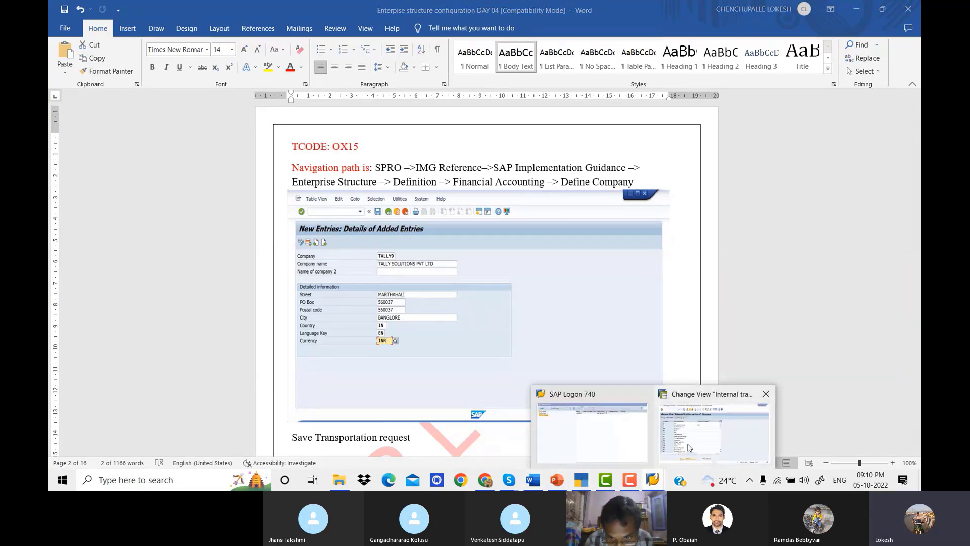
pyautogui.click(715, 427)
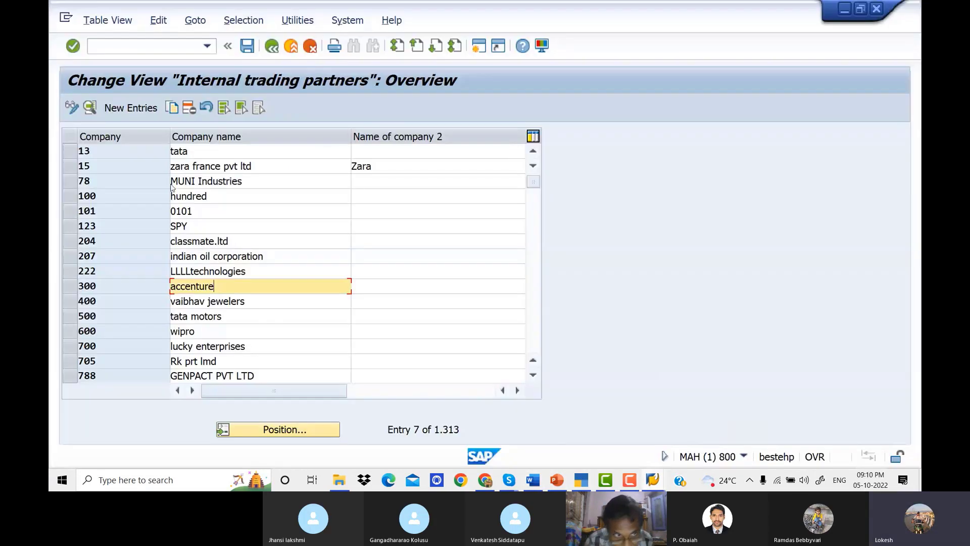
pyautogui.click(133, 107)
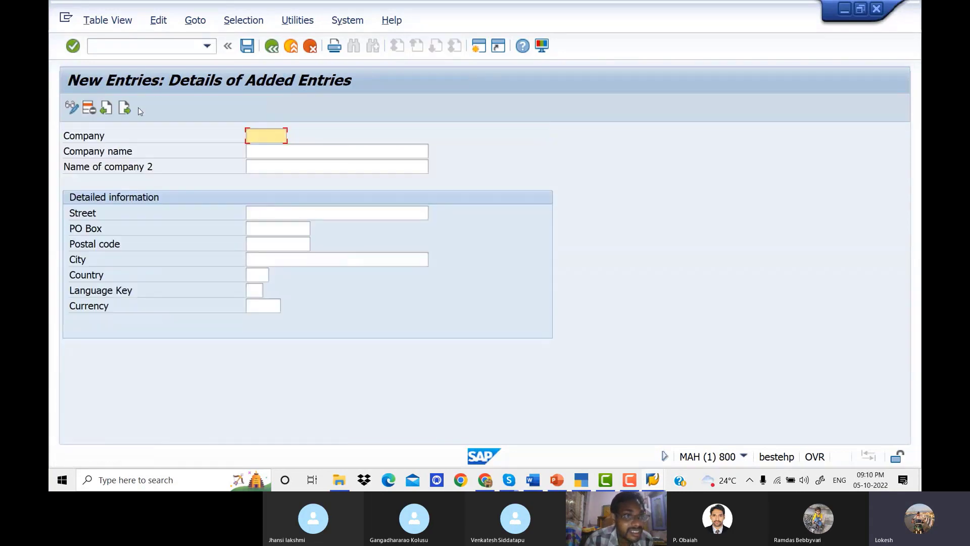
# Step: Switch to the Skype call window to check the call, and return to the new company entry in SAP
pyautogui.click(509, 483)
pyautogui.click(485, 437)
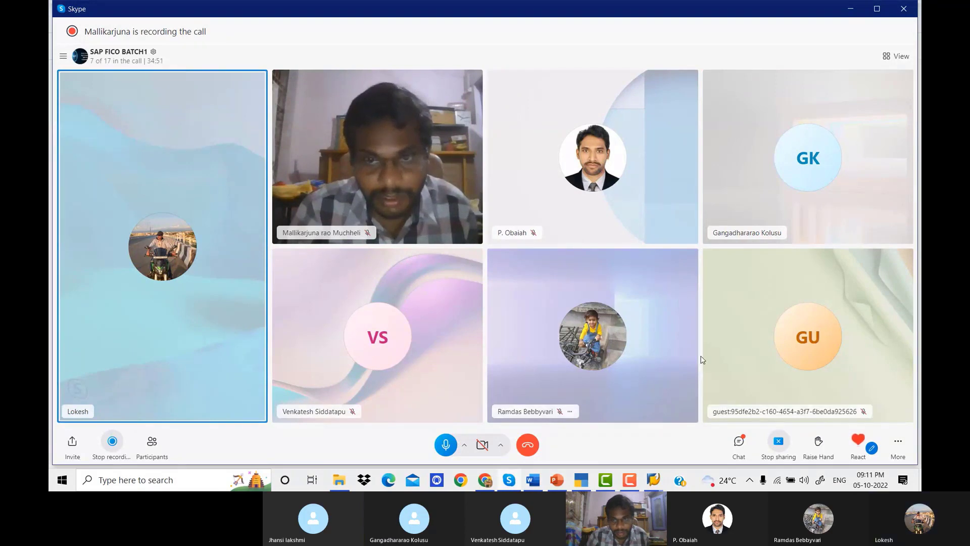
pyautogui.moveTo(653, 479)
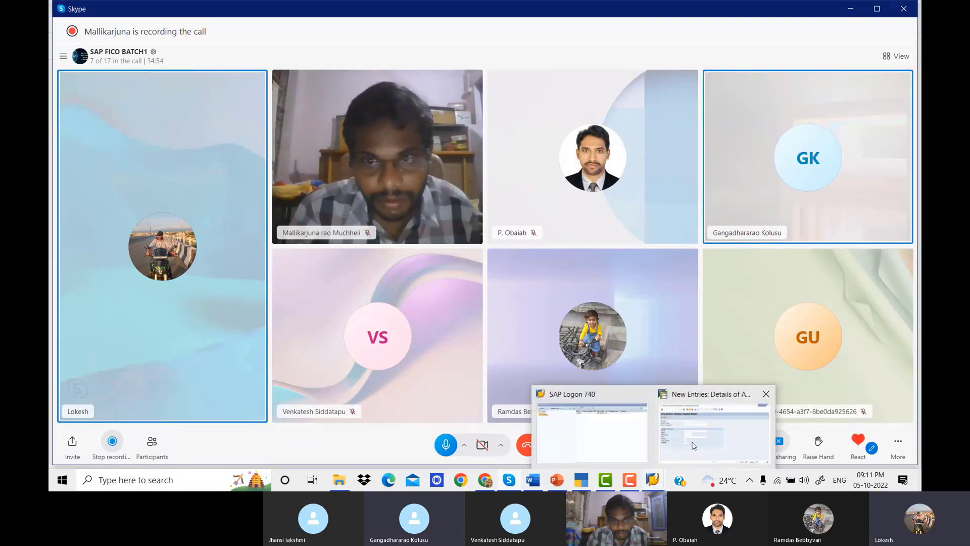
pyautogui.click(694, 445)
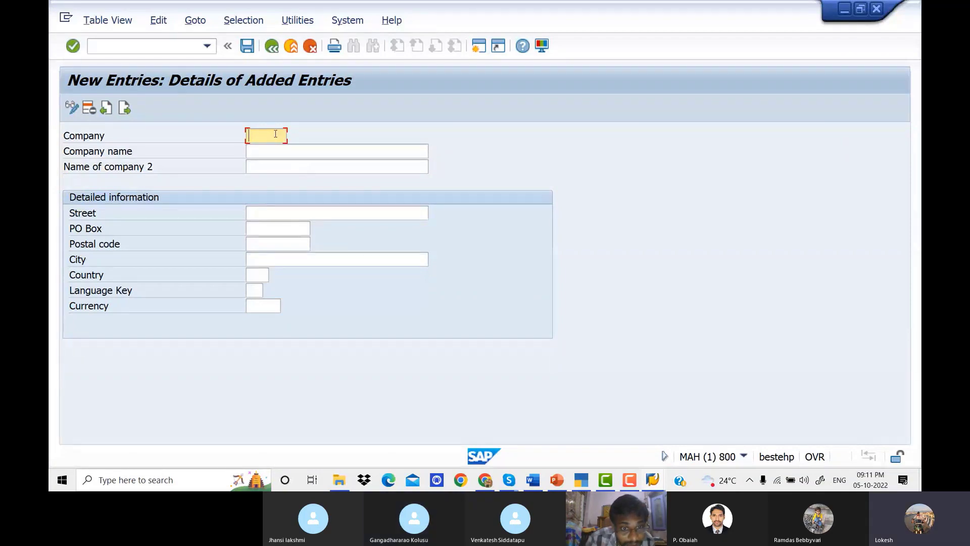
# Step: Enter DELIT1 as the company ID of the new entry
pyautogui.write('E')
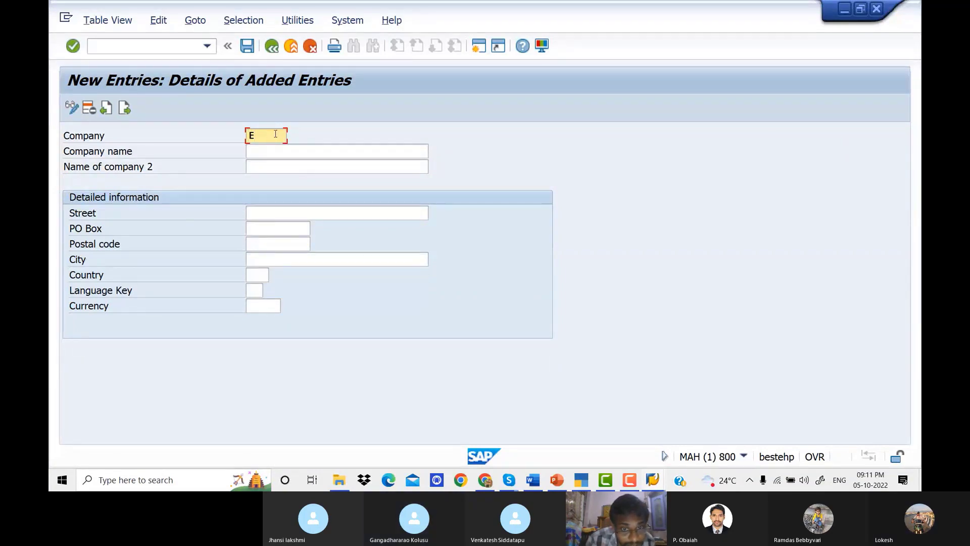
pyautogui.press('BackSpace')
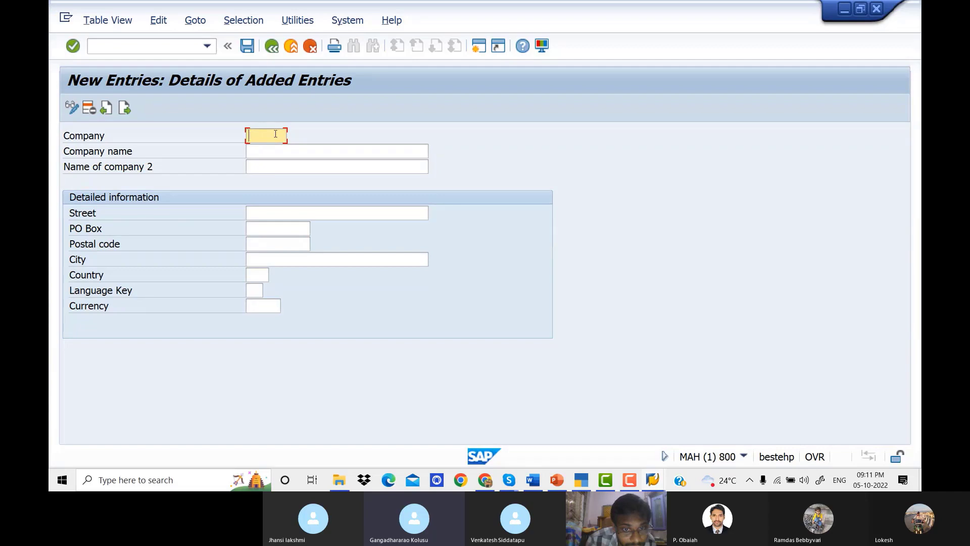
pyautogui.write('D')
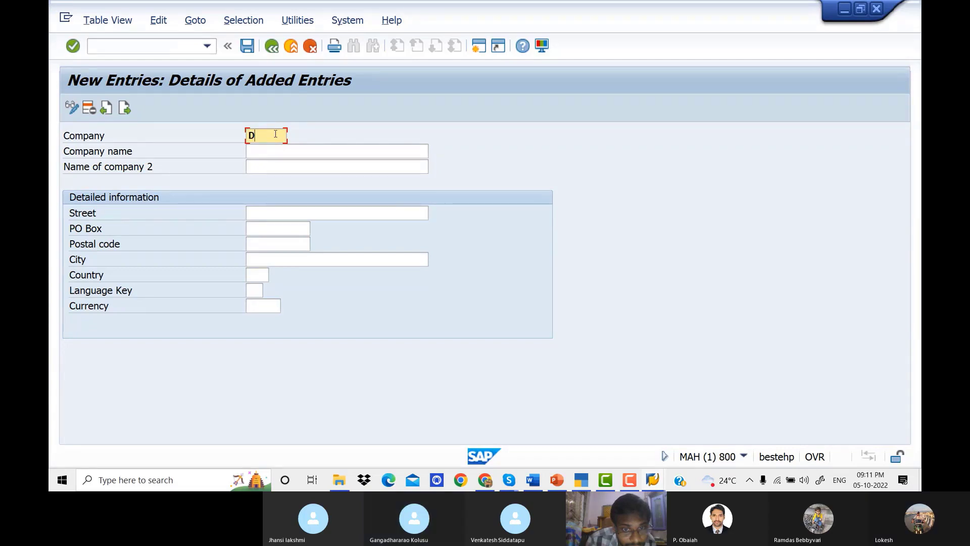
pyautogui.write('E')
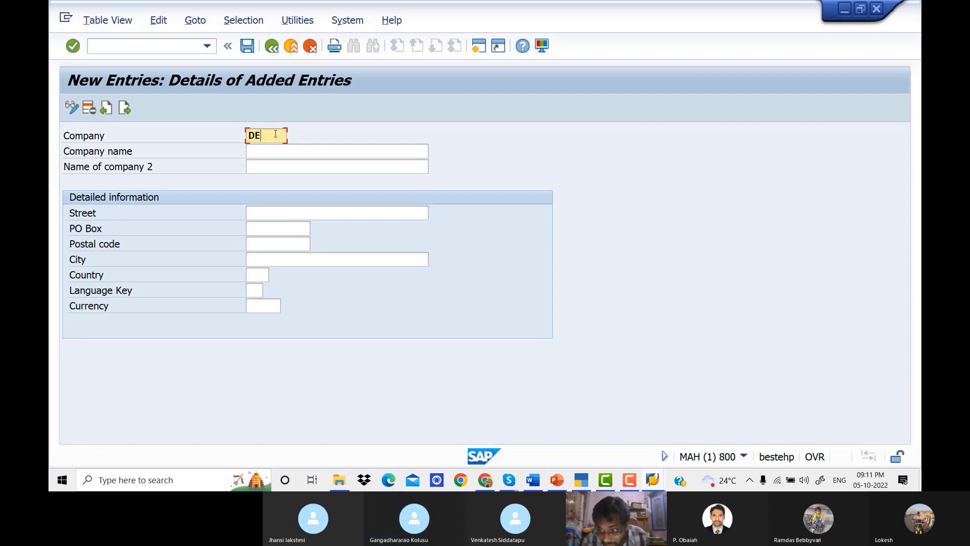
pyautogui.write('LIT')
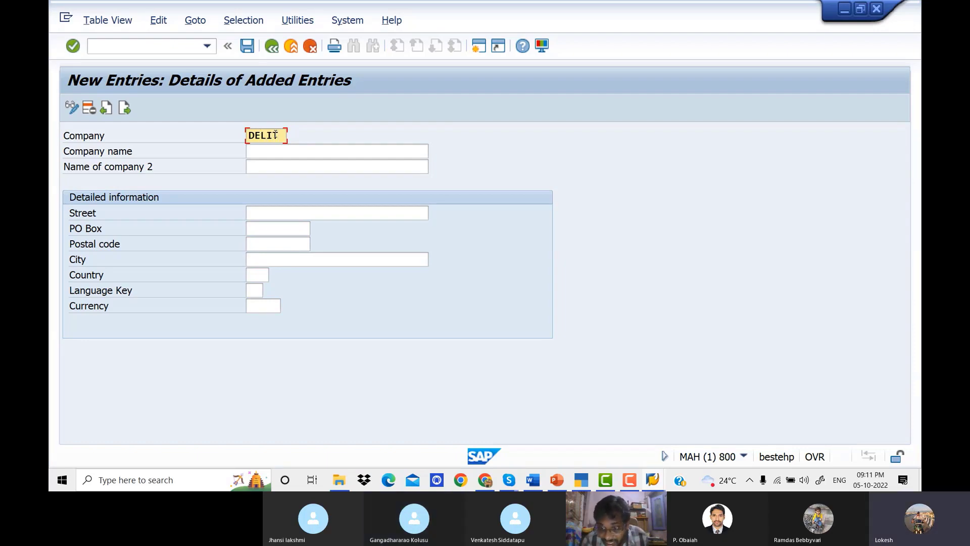
pyautogui.write('1')
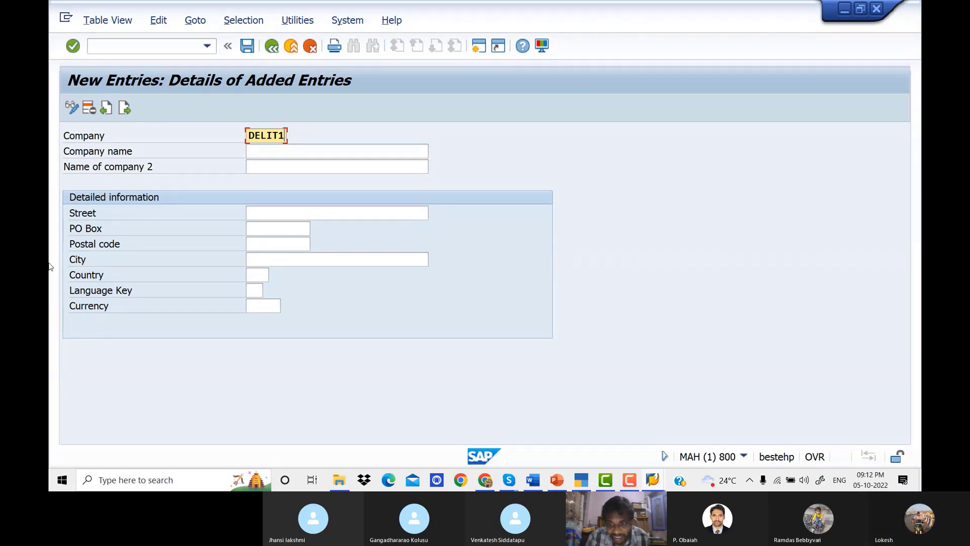
# Step: Enter DELIT COMPANY PVT LTD as the company name of the DELIT1 entry
pyautogui.click(307, 154)
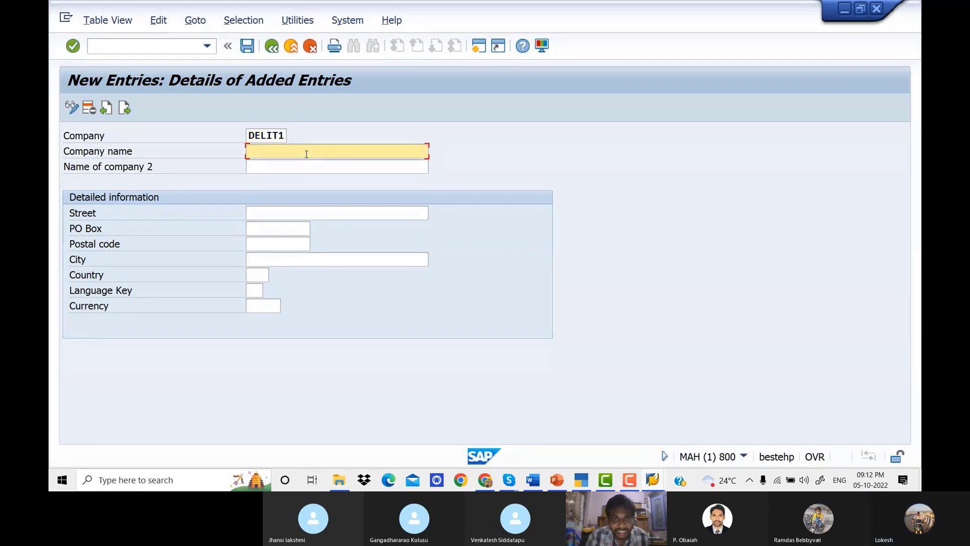
pyautogui.write('DELIT ')
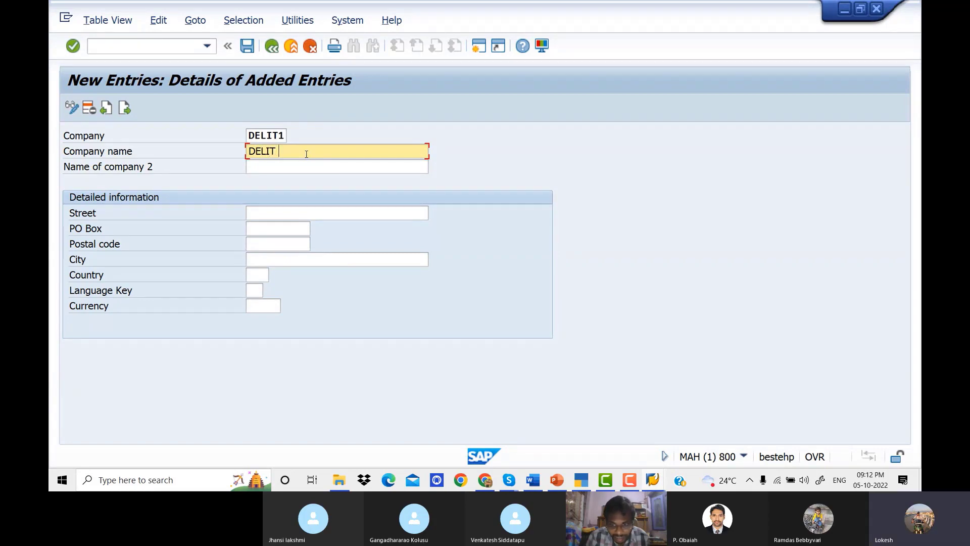
pyautogui.write('COMPANY PV')
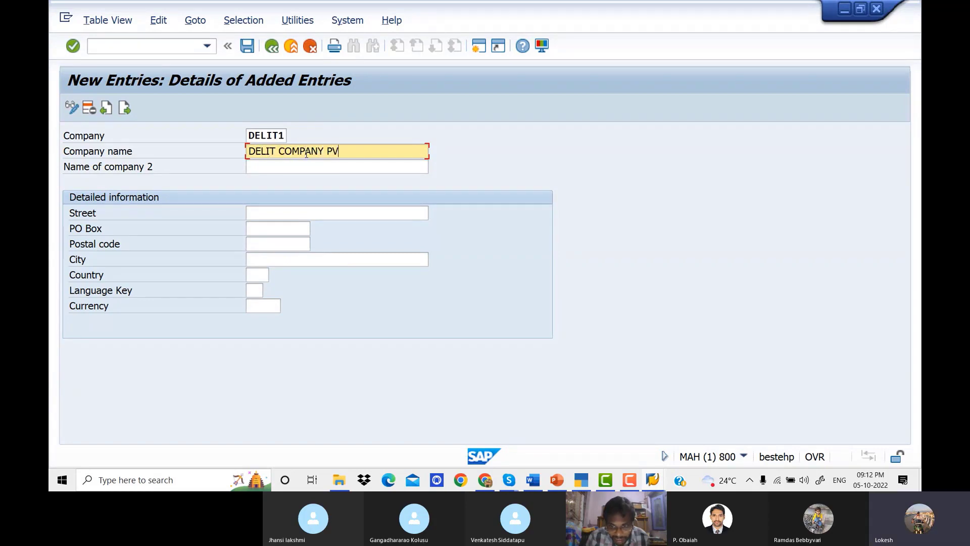
pyautogui.write('T LTD')
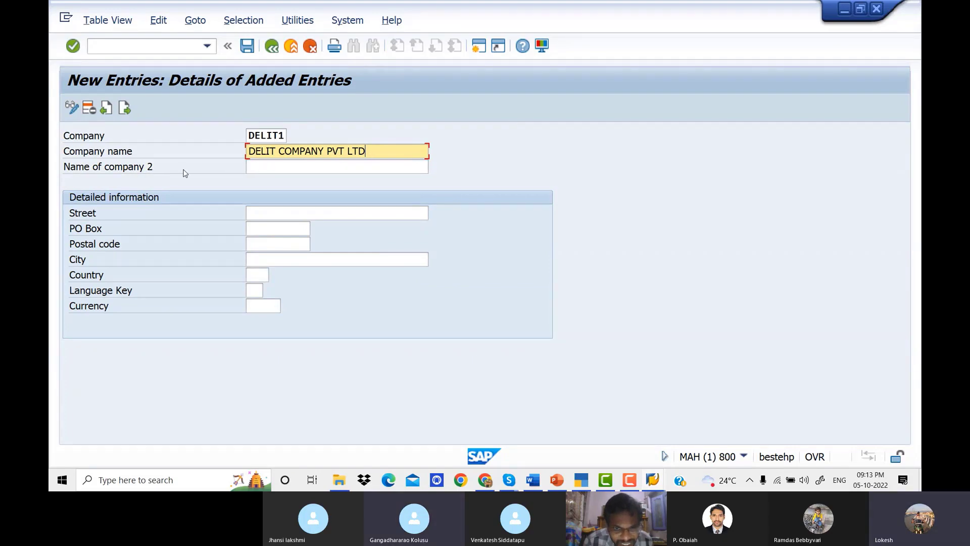
pyautogui.click(355, 167)
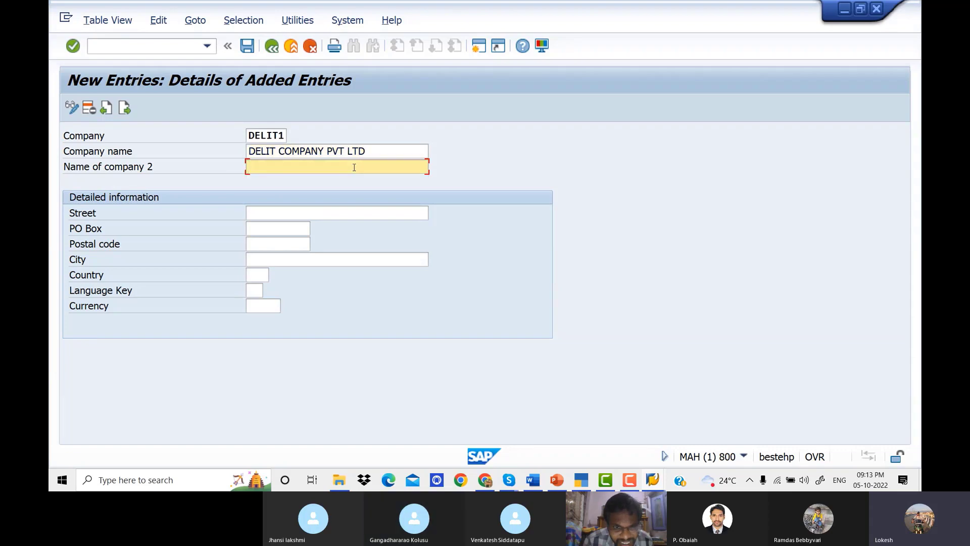
# Step: Fill in the street in the new company's detailed information
pyautogui.click(304, 209)
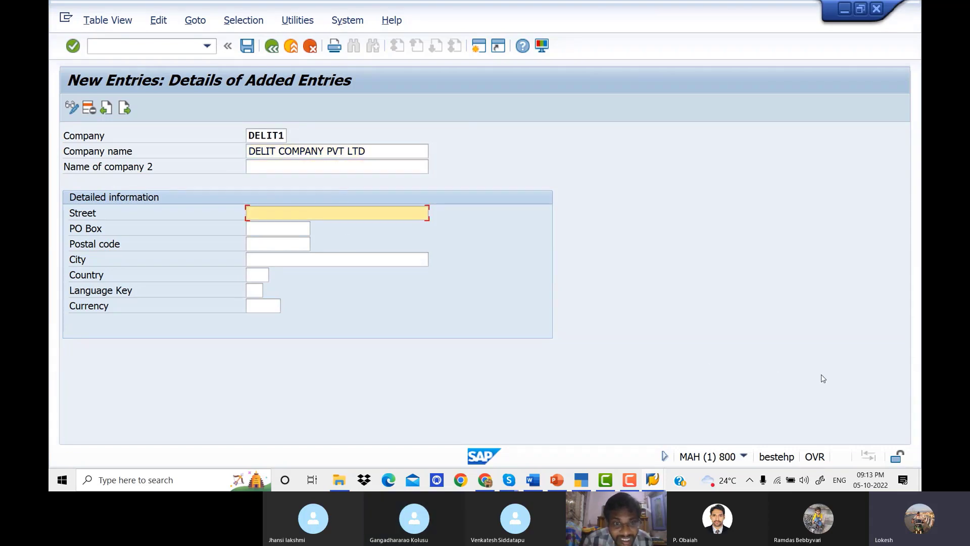
pyautogui.write('H')
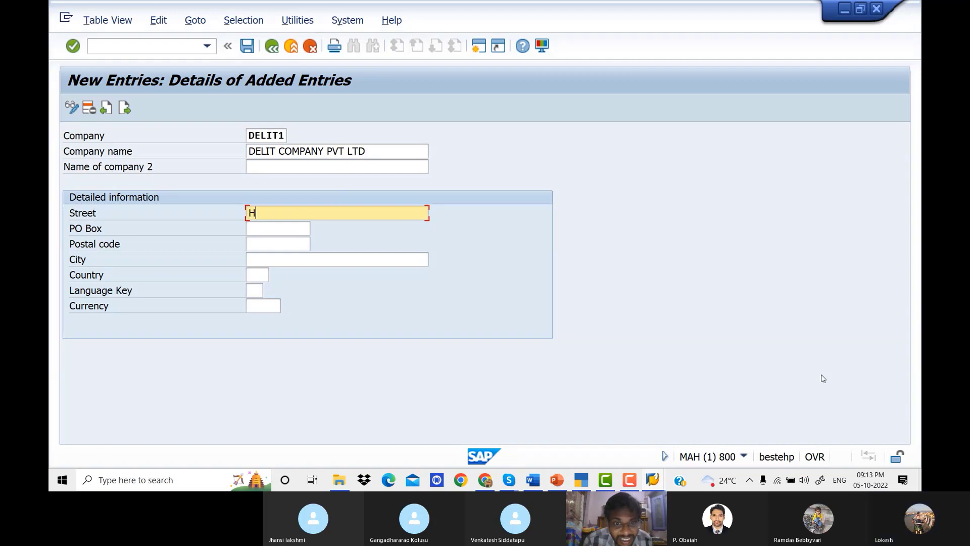
pyautogui.write('YDERBAD')
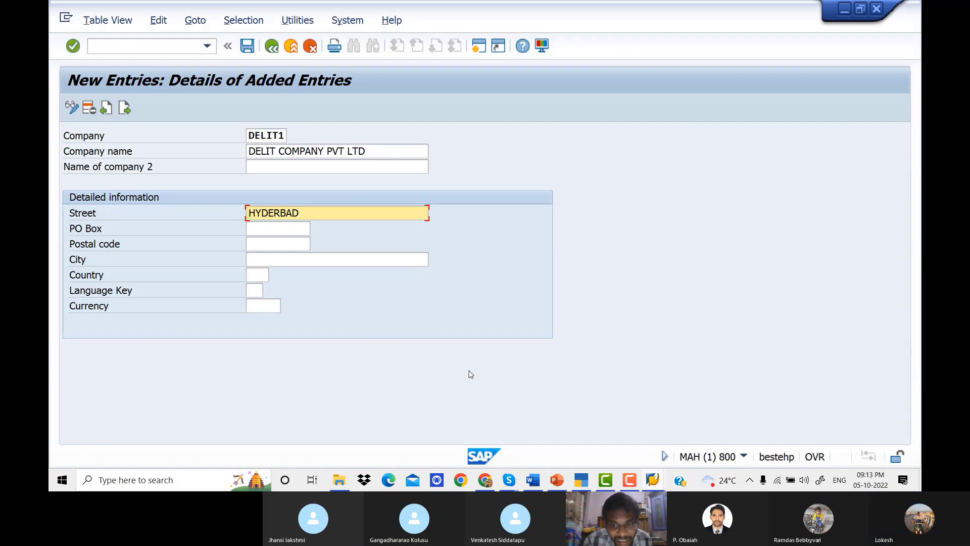
# Step: Fill in the PO box and postal code in the new company's detailed information
pyautogui.click(255, 230)
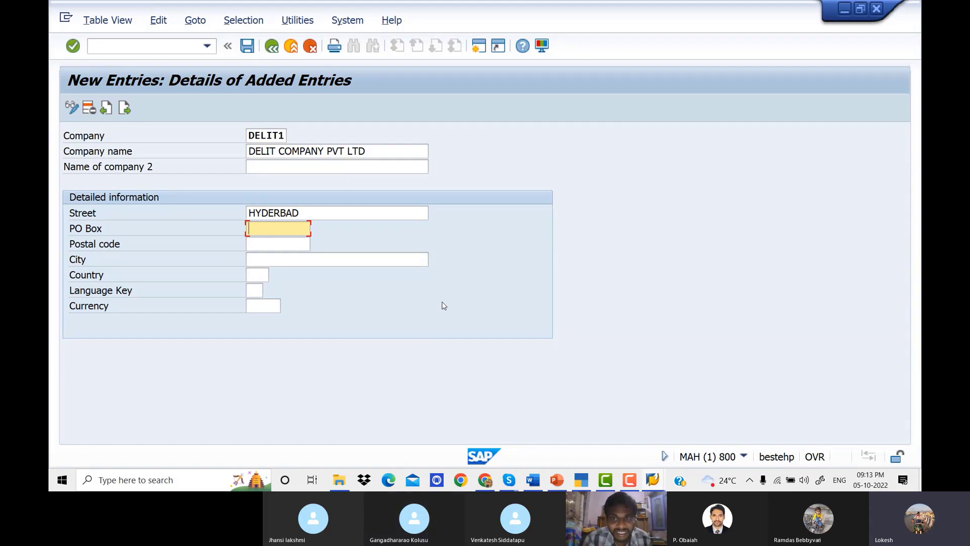
pyautogui.write('516216')
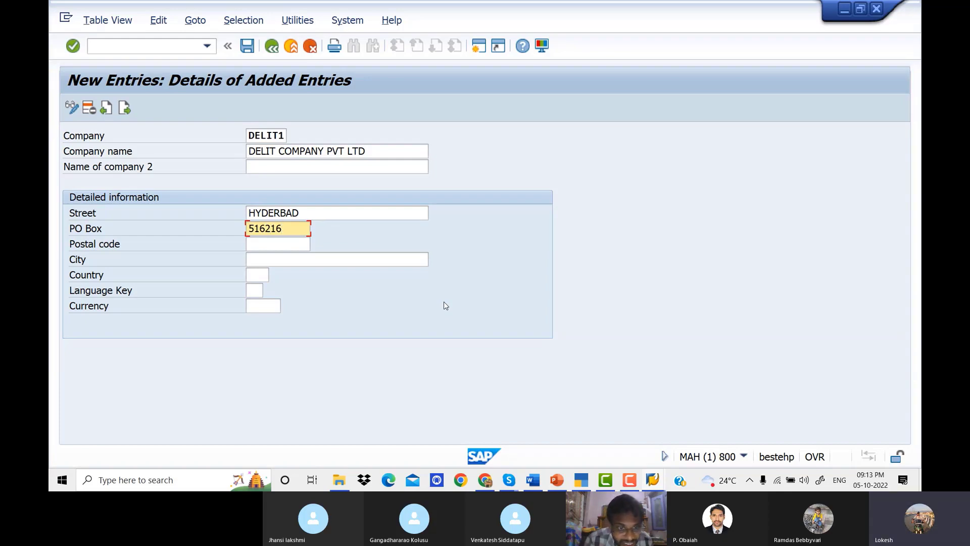
pyautogui.press('Tab')
pyautogui.write('51621')
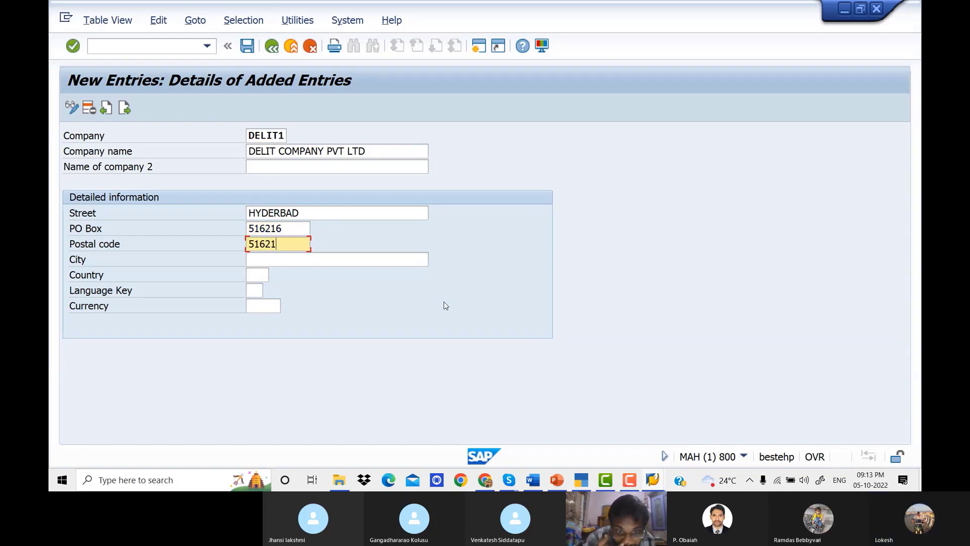
pyautogui.write('6')
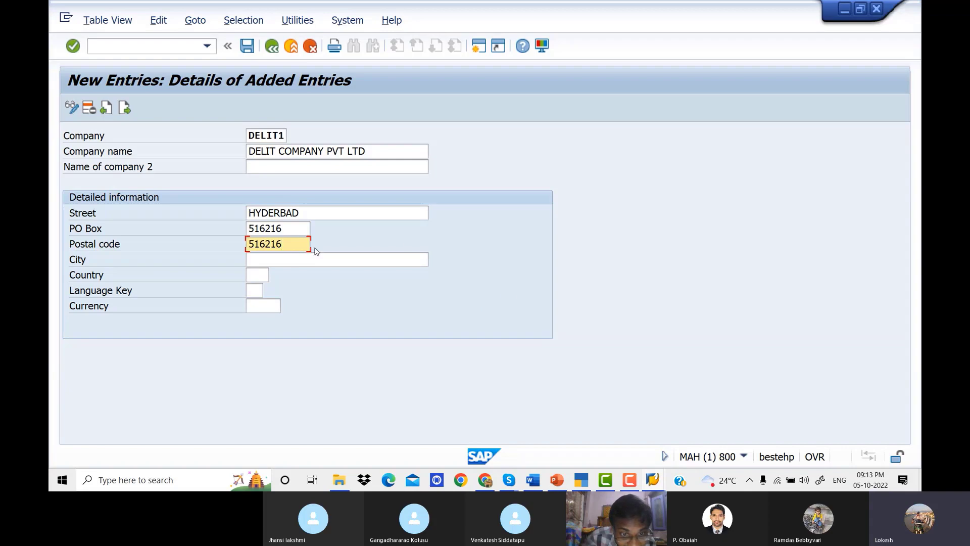
# Step: Fill in the city in the new company's detailed information
pyautogui.click(286, 262)
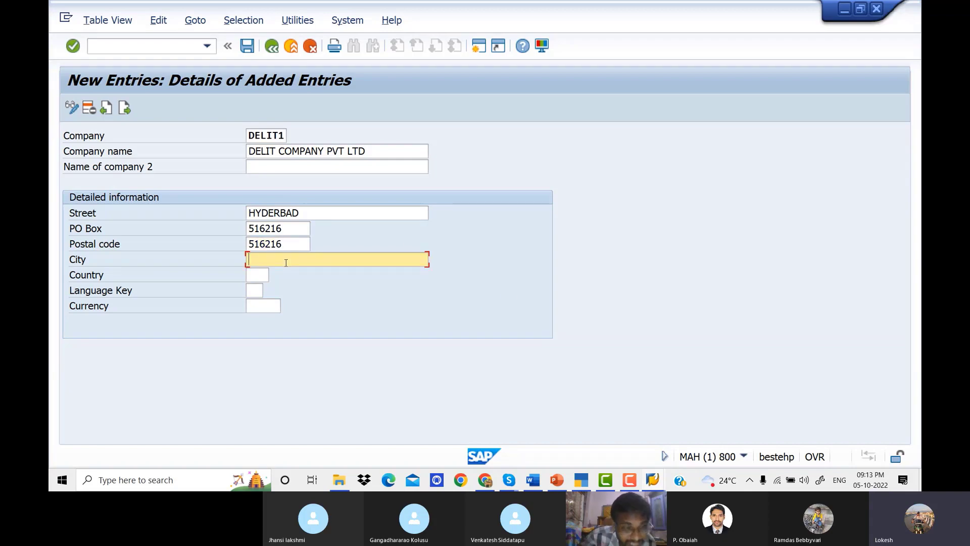
pyautogui.click(314, 212)
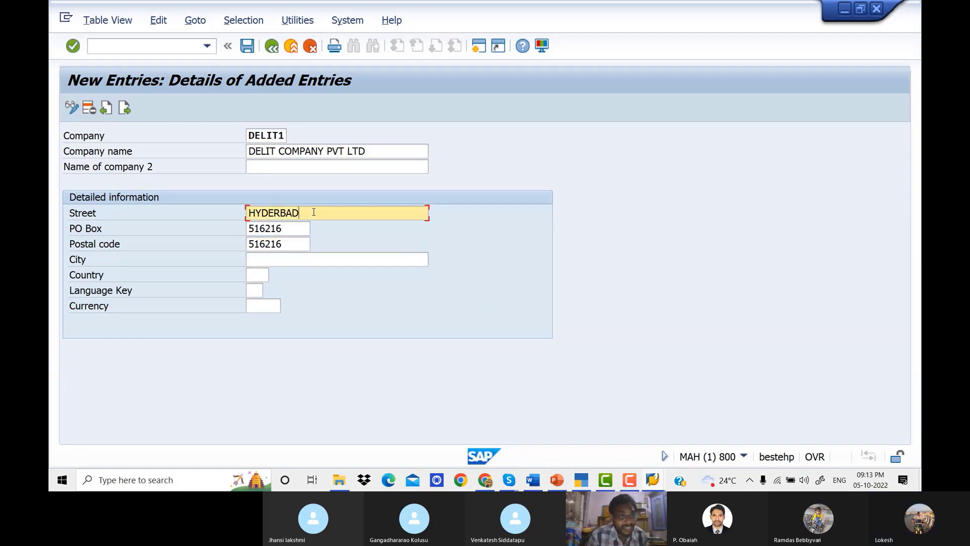
pyautogui.moveTo(302, 216); pyautogui.dragTo(246, 219)
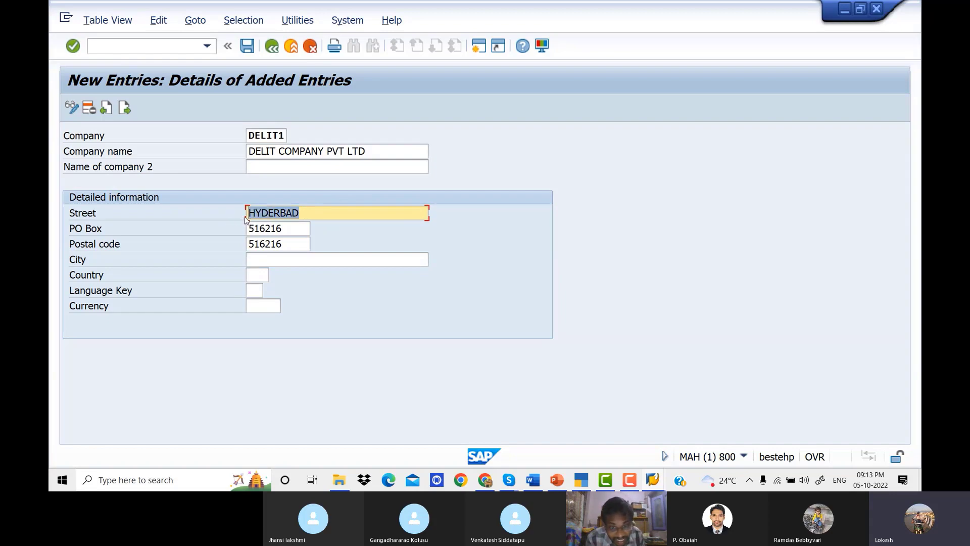
pyautogui.click(309, 260)
pyautogui.write('Bingo')
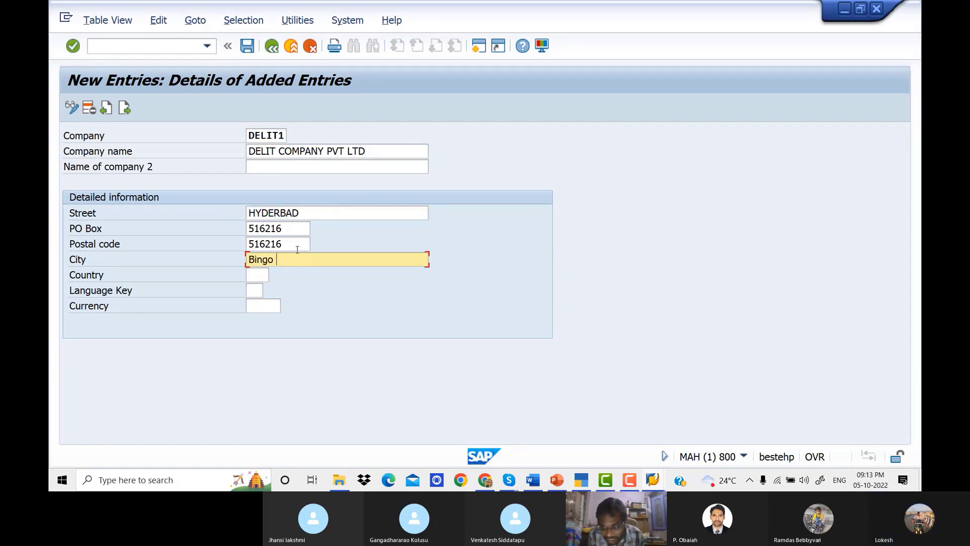
pyautogui.press('BackSpace')
pyautogui.press('BackSpace')
pyautogui.press('BackSpace')
pyautogui.press('BackSpace')
pyautogui.press('BackSpace')
pyautogui.press('BackSpace')
pyautogui.write('H')
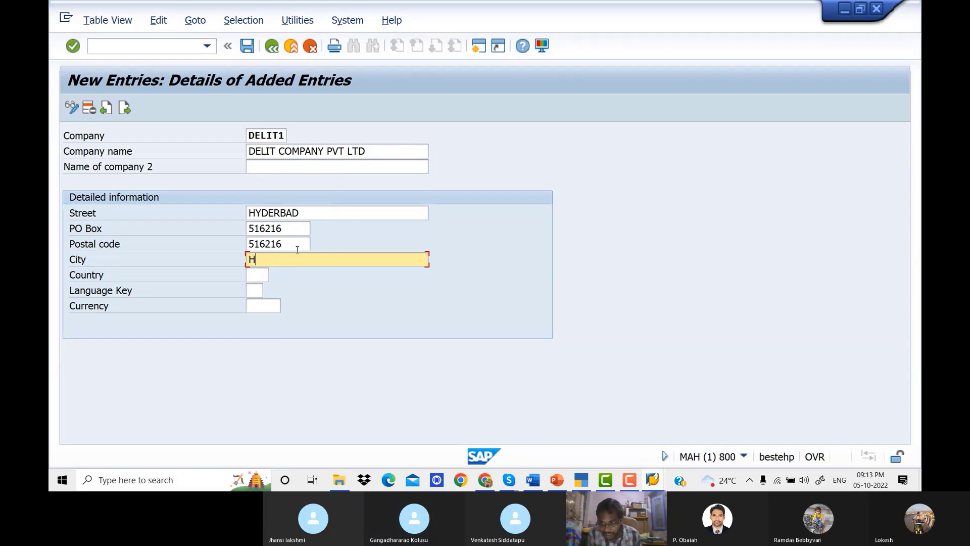
pyautogui.write('YDERBAD')
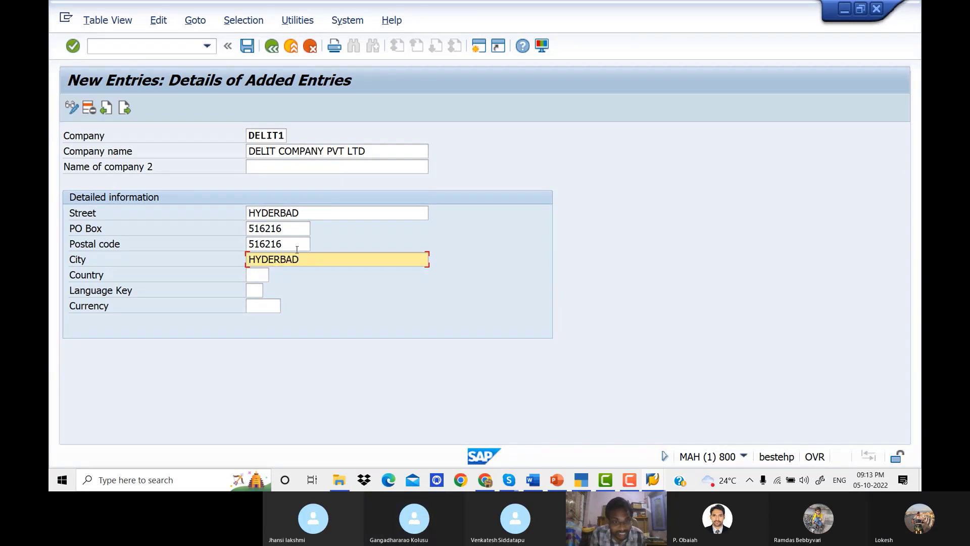
# Step: Replace the street of the new company with the correct street name
pyautogui.click(303, 216)
pyautogui.press('BackSpace')
pyautogui.press('BackSpace')
pyautogui.press('BackSpace')
pyautogui.press('BackSpace')
pyautogui.press('BackSpace')
pyautogui.press('BackSpace')
pyautogui.press('BackSpace')
pyautogui.press('BackSpace')
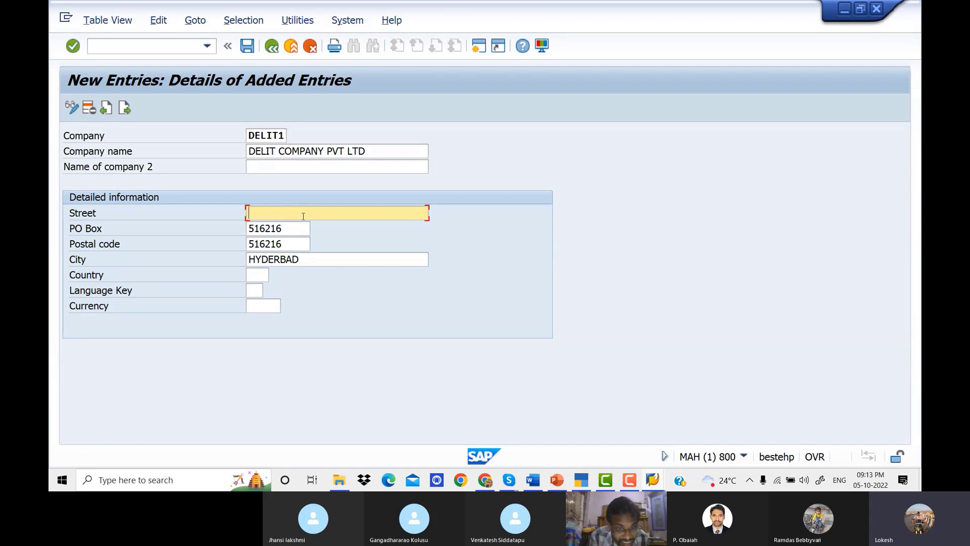
pyautogui.write('SR NAGAR')
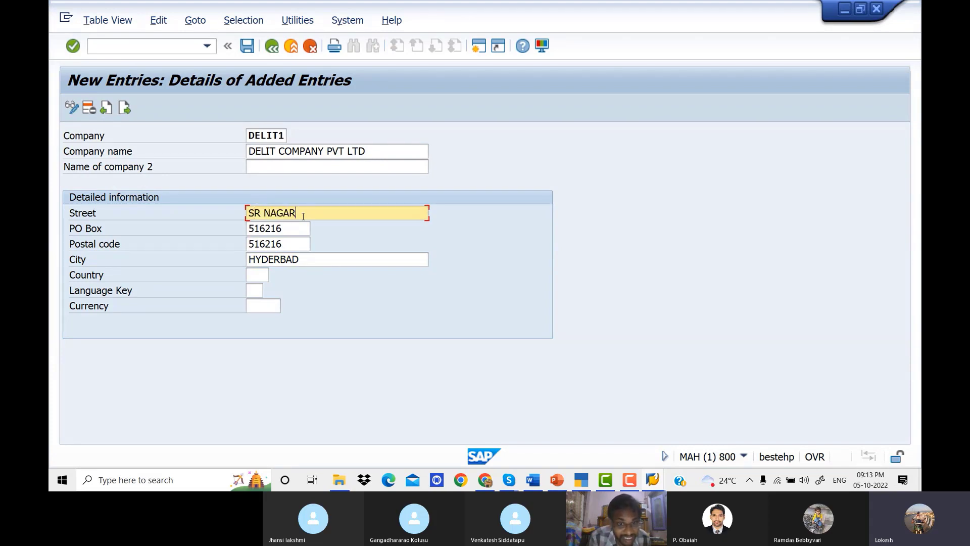
# Step: Set the new company's country to IN, language key to EN and currency to INR
pyautogui.click(252, 276)
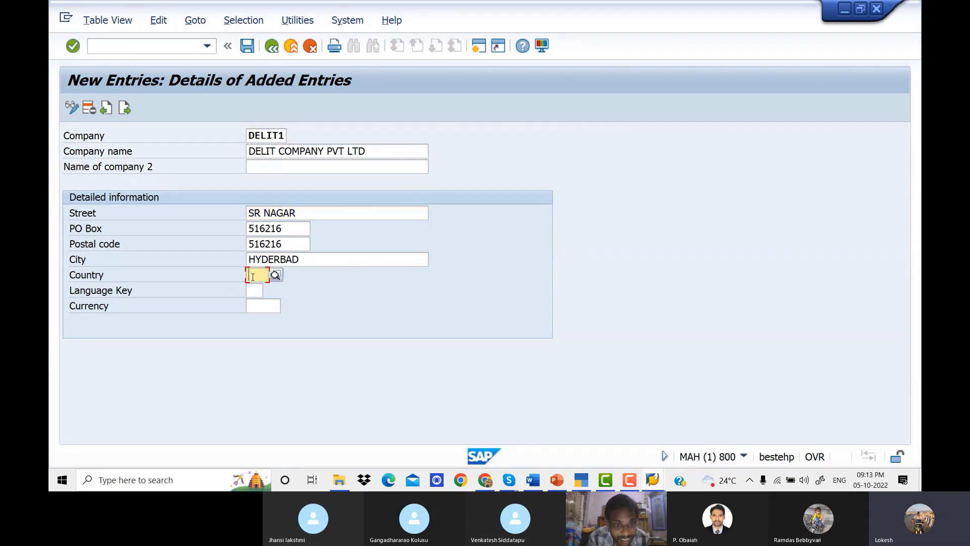
pyautogui.write('IN')
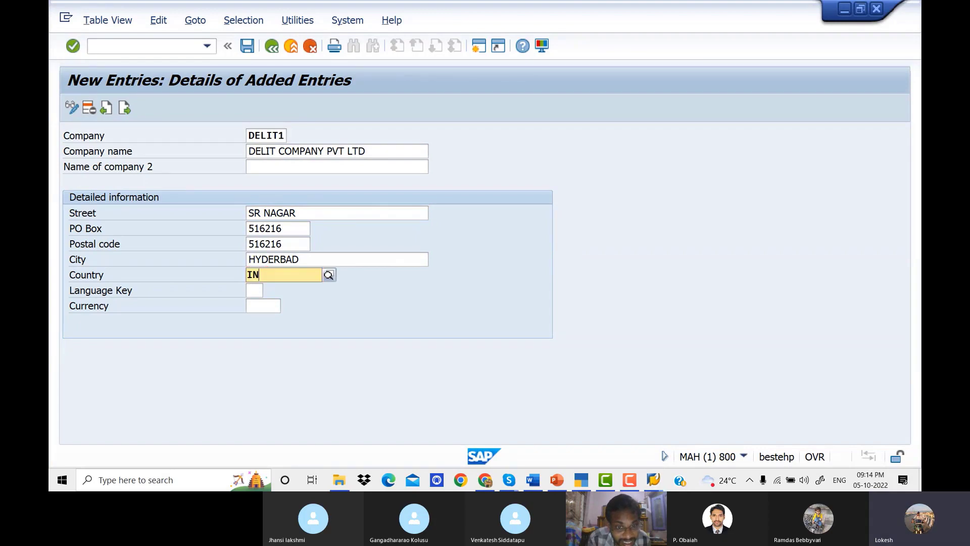
pyautogui.press('Down')
pyautogui.press('Return')
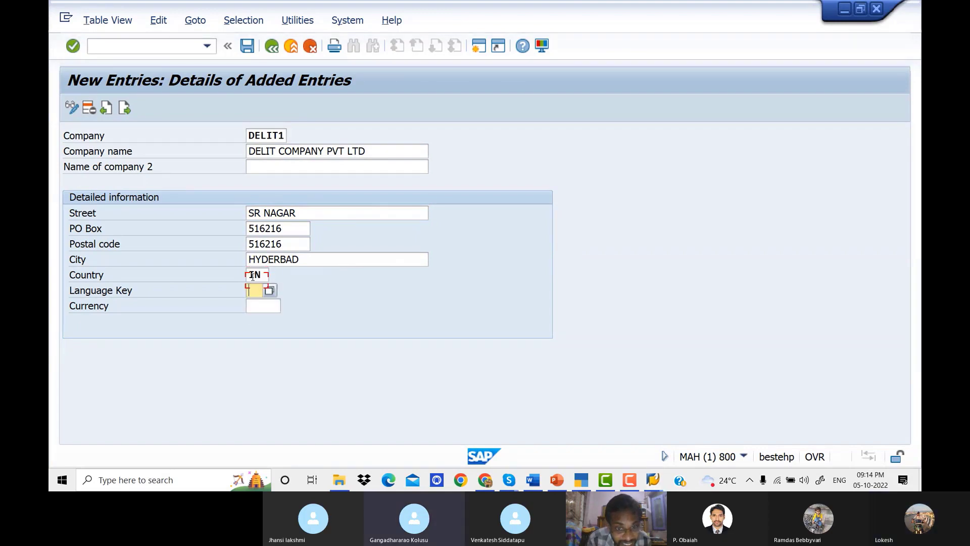
pyautogui.write('EN')
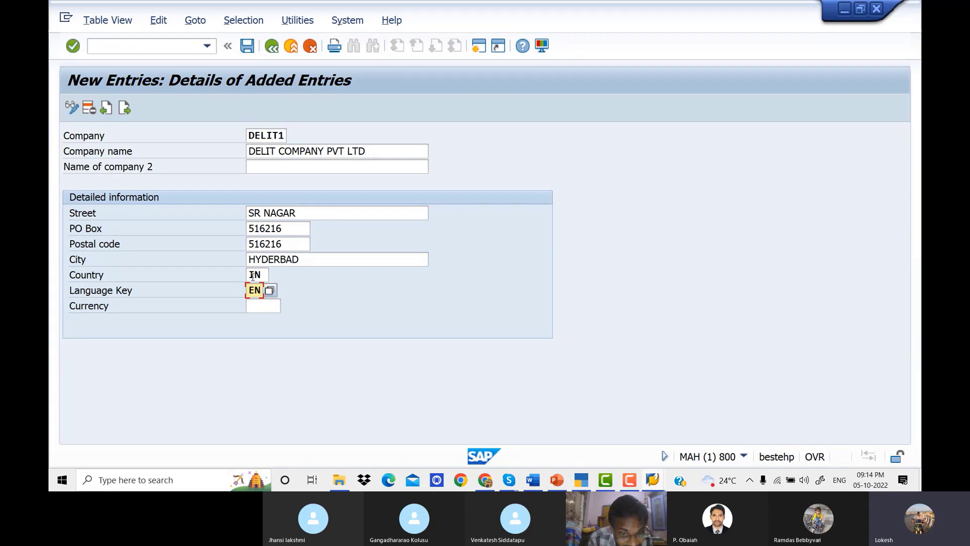
pyautogui.press('Return')
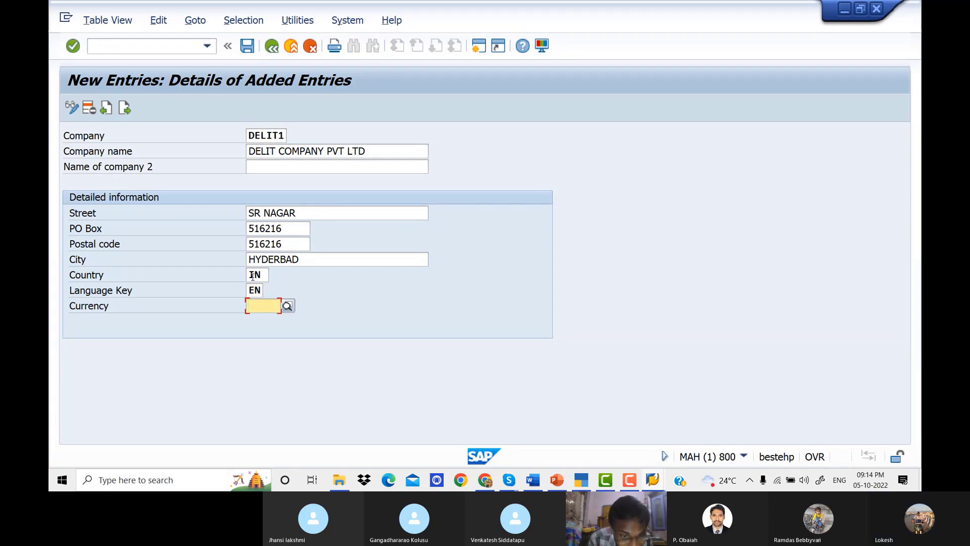
pyautogui.write('INR')
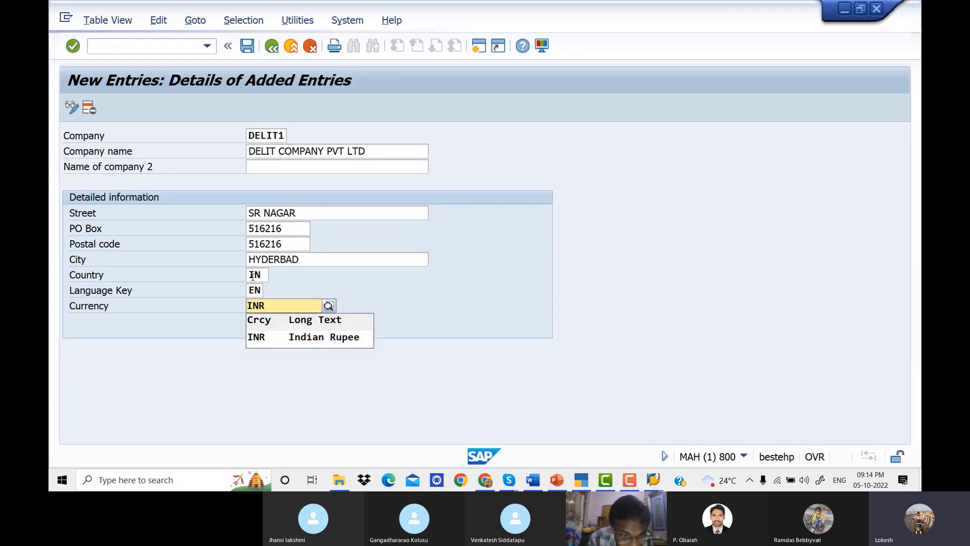
pyautogui.click(305, 343)
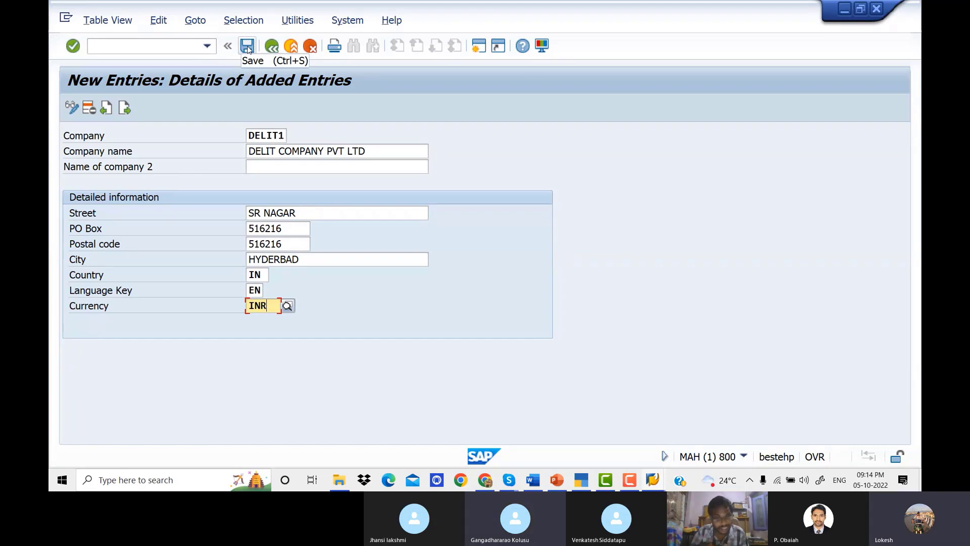
# Step: Save the new company entry and start a new customizing request for it
pyautogui.click(247, 47)
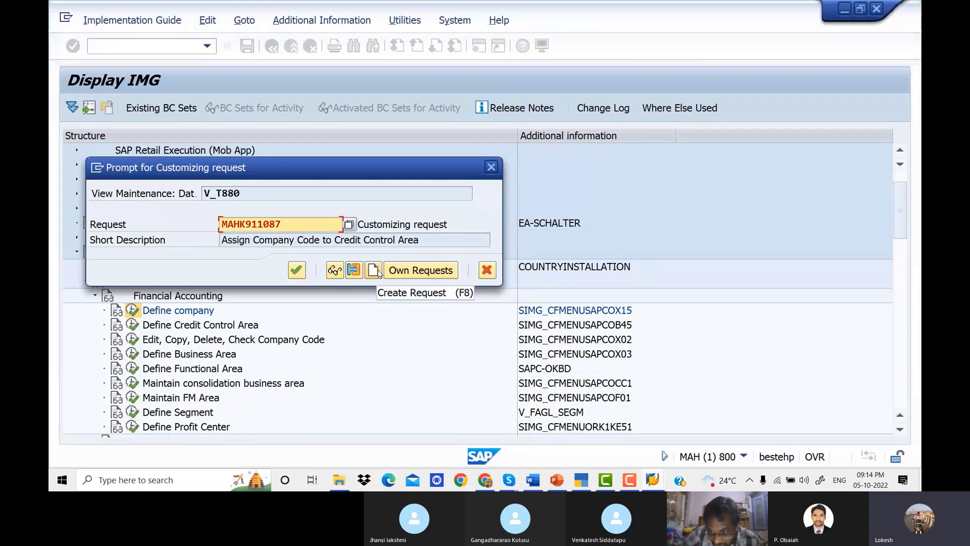
pyautogui.moveTo(381, 177); pyautogui.dragTo(567, 196)
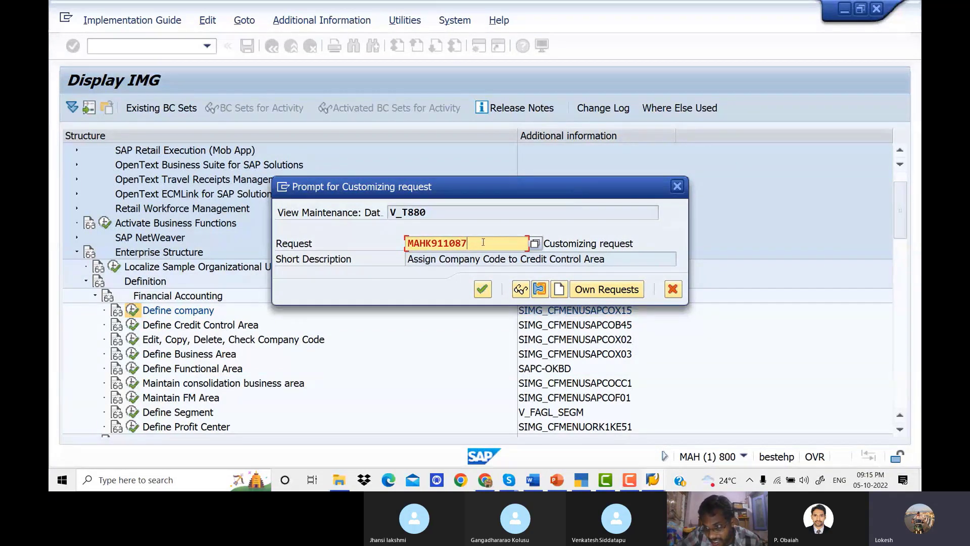
pyautogui.moveTo(483, 243); pyautogui.dragTo(402, 243)
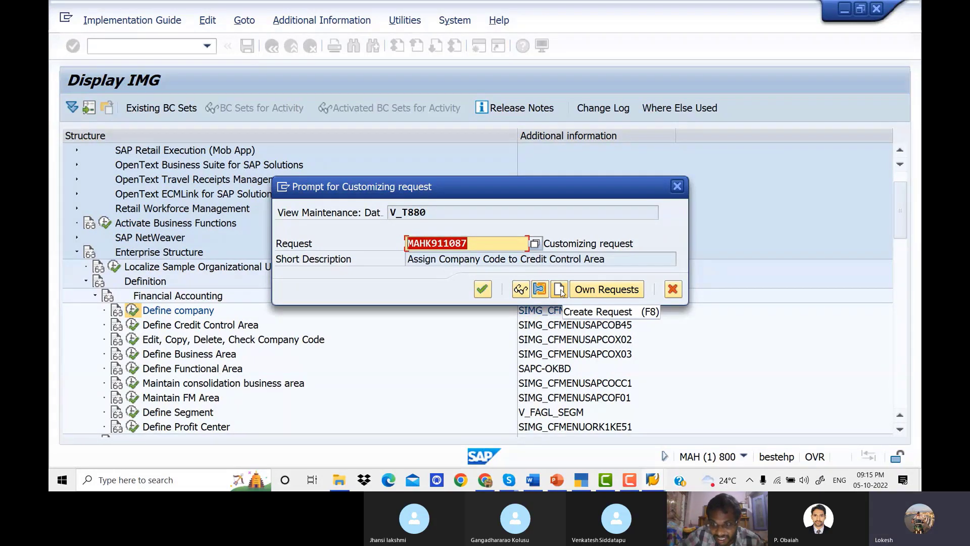
pyautogui.click(560, 290)
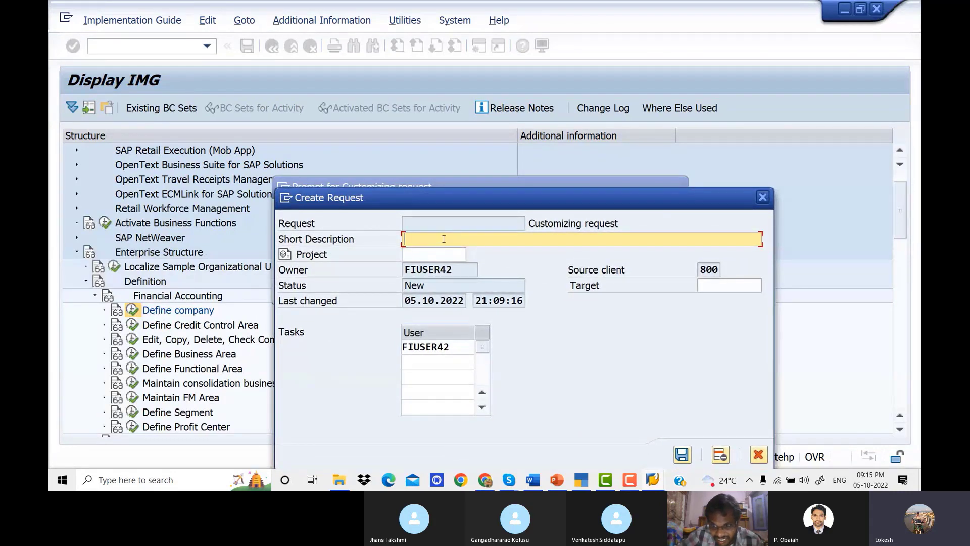
# Step: Enter "Define Company Delite" as the short description of the customizing request
pyautogui.write('DEF')
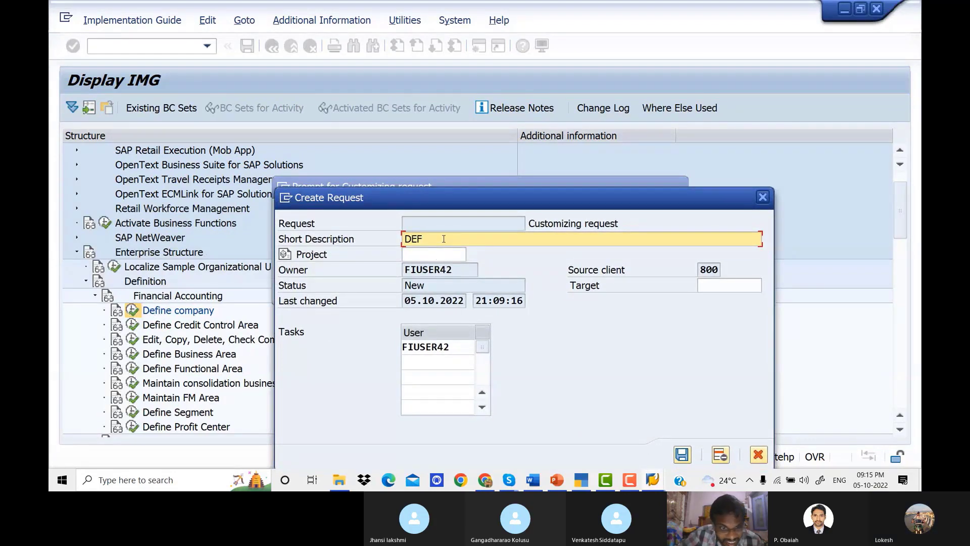
pyautogui.press('BackSpace')
pyautogui.write('e')
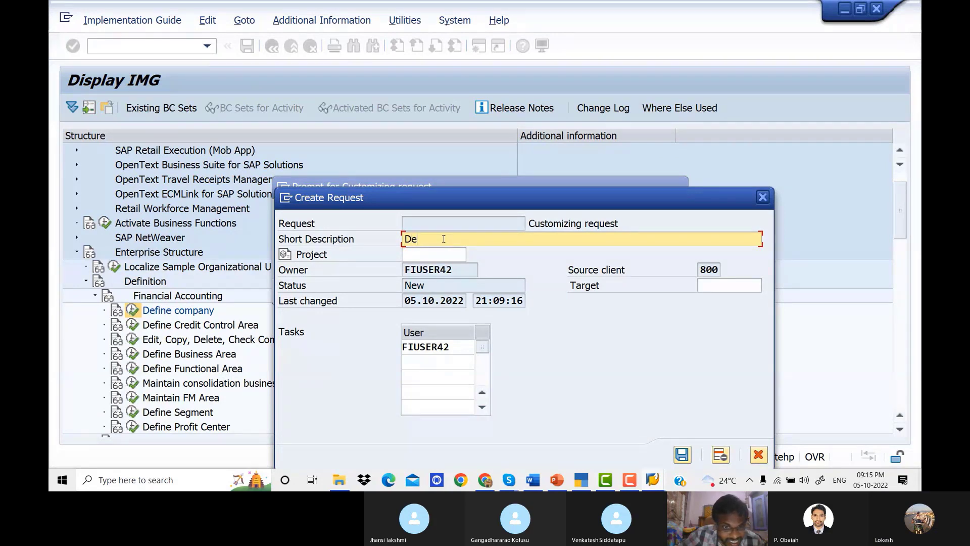
pyautogui.write('fine Co')
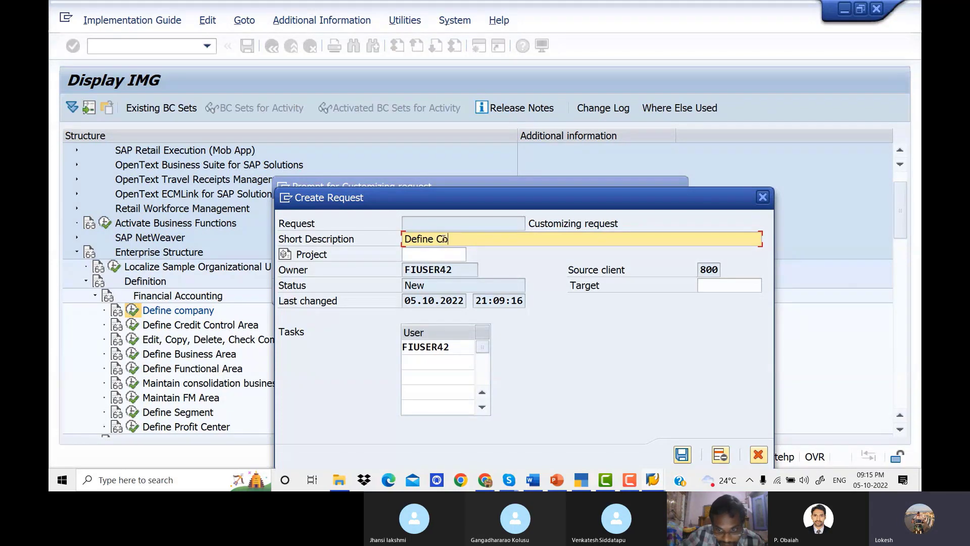
pyautogui.write('mpany')
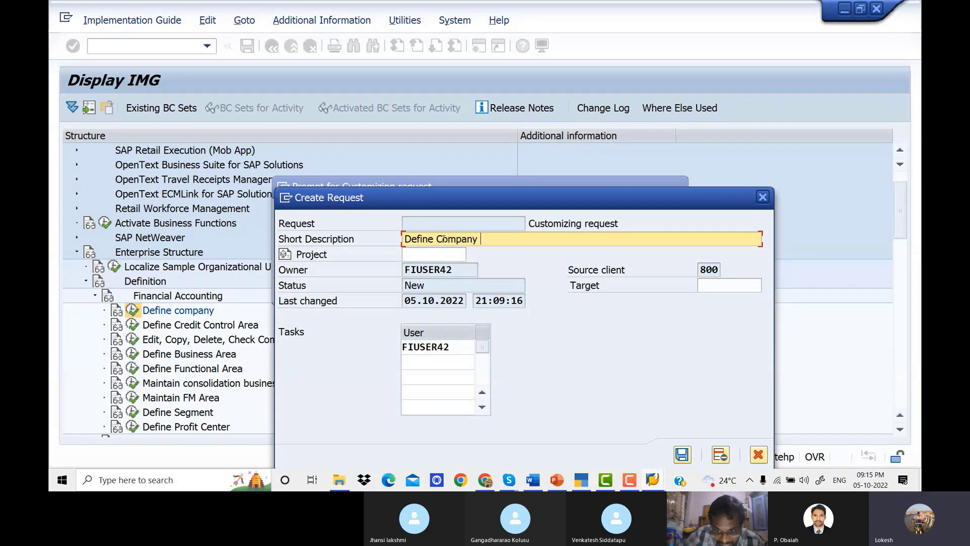
pyautogui.write(' de')
pyautogui.press('BackSpace')
pyautogui.press('BackSpace')
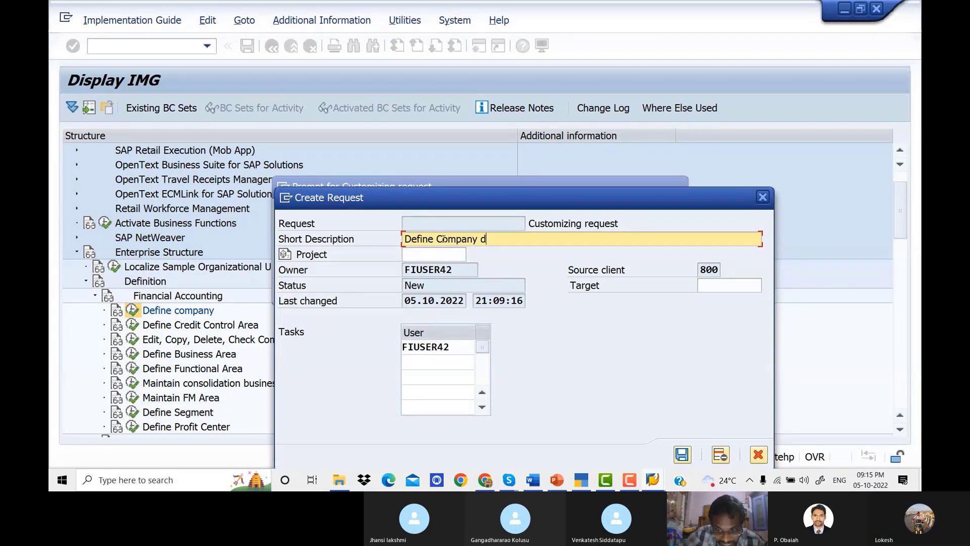
pyautogui.write('Delite')
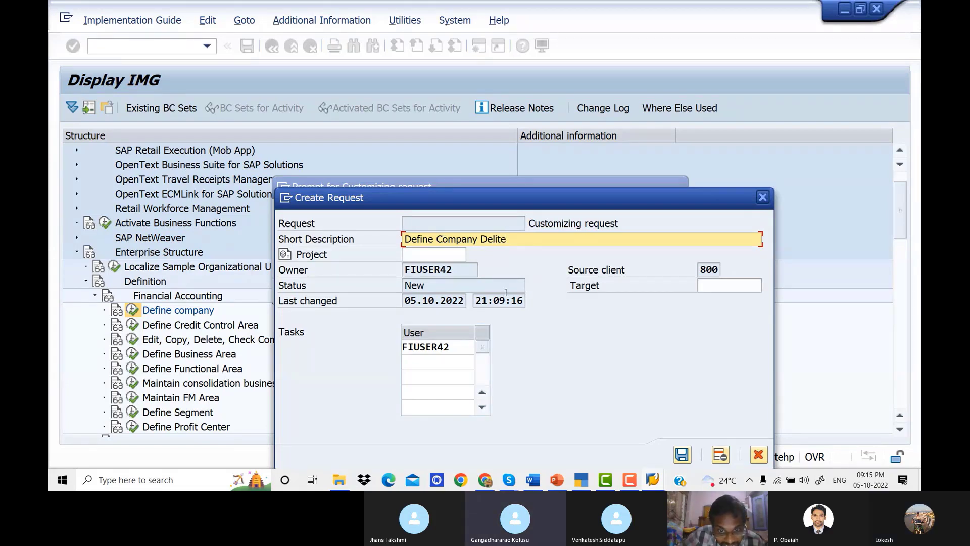
pyautogui.moveTo(498, 196); pyautogui.dragTo(487, 165)
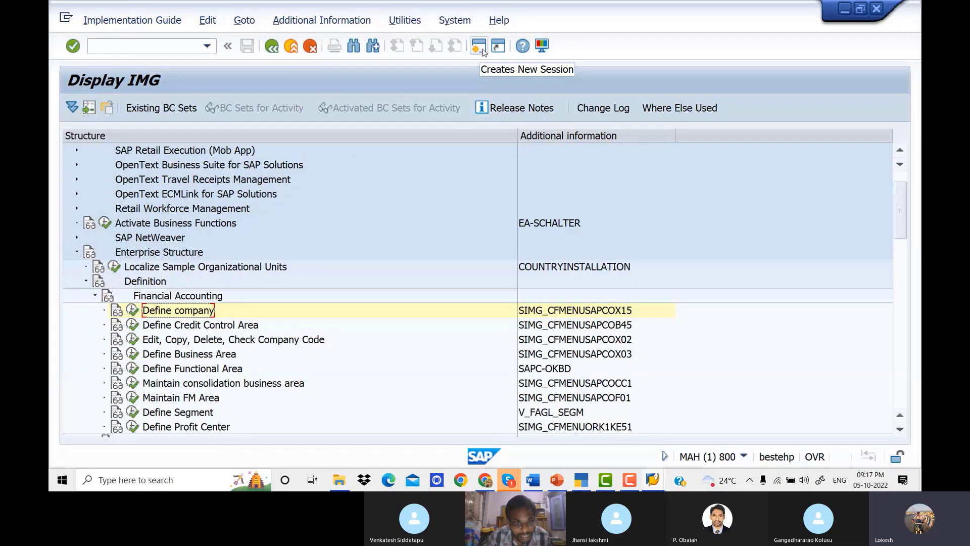
# Step: Open a new SAP session and run transaction OX15 to display the overview of companies
pyautogui.click(482, 50)
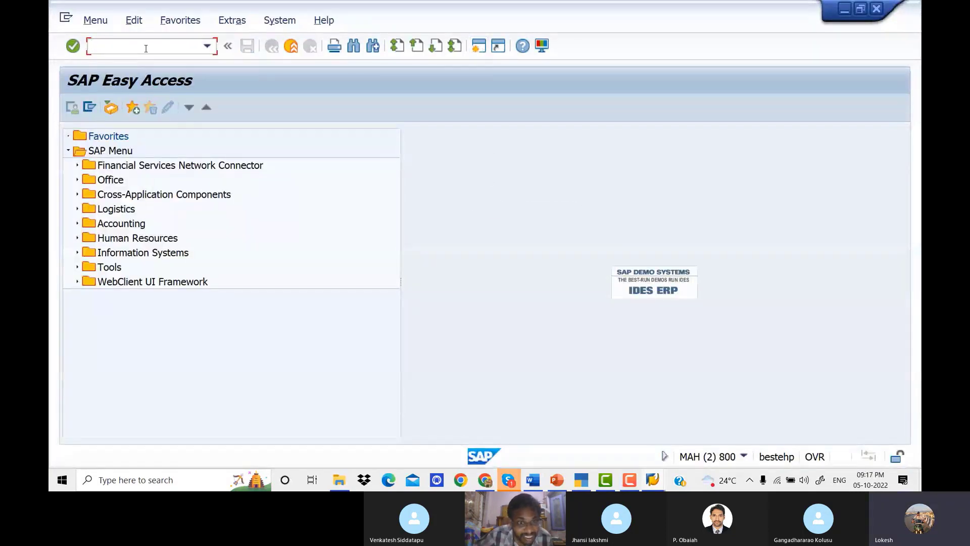
pyautogui.write('ox15')
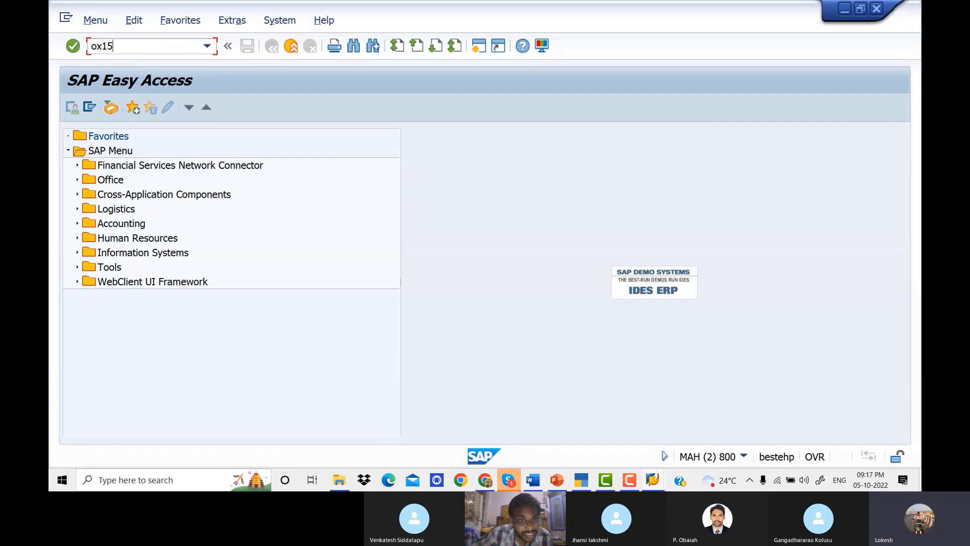
pyautogui.press('BackSpace')
pyautogui.press('BackSpace')
pyautogui.press('BackSpace')
pyautogui.press('BackSpace')
pyautogui.write('15')
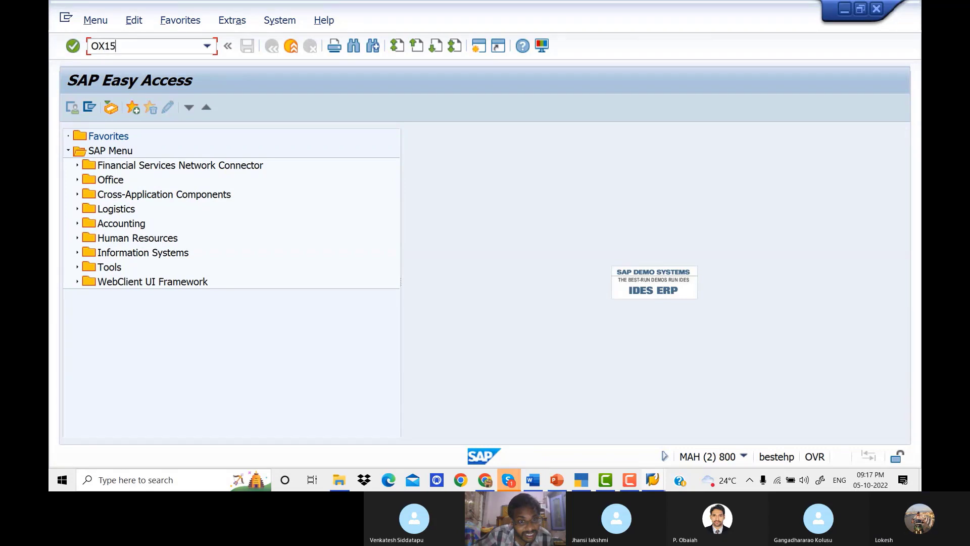
pyautogui.press('Return')
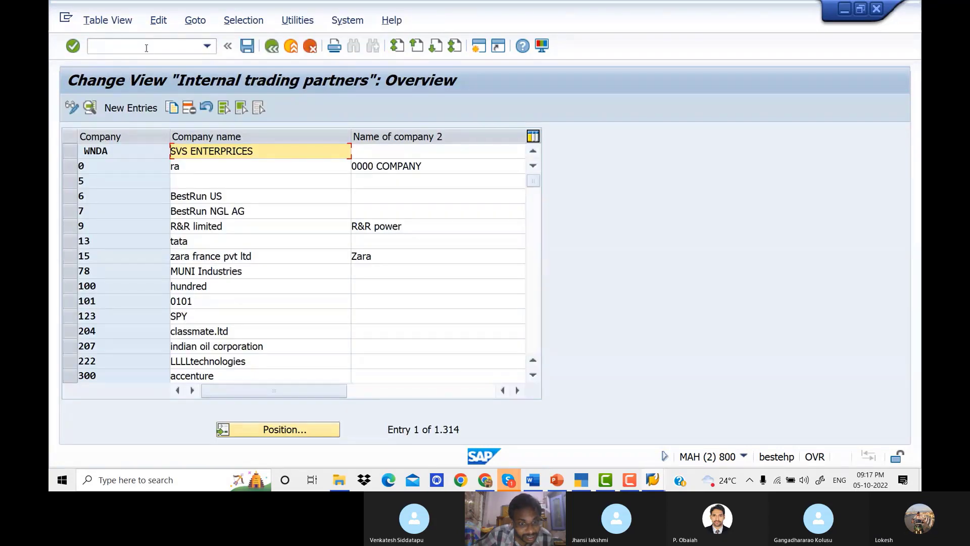
# Step: Open a blank company entry form and leave the transaction with /N without entering data
pyautogui.click(148, 109)
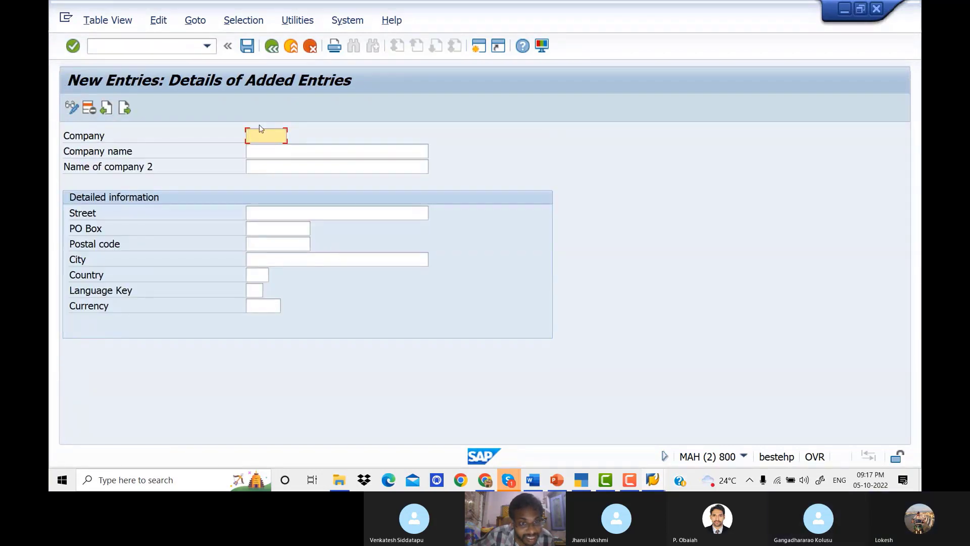
pyautogui.click(275, 50)
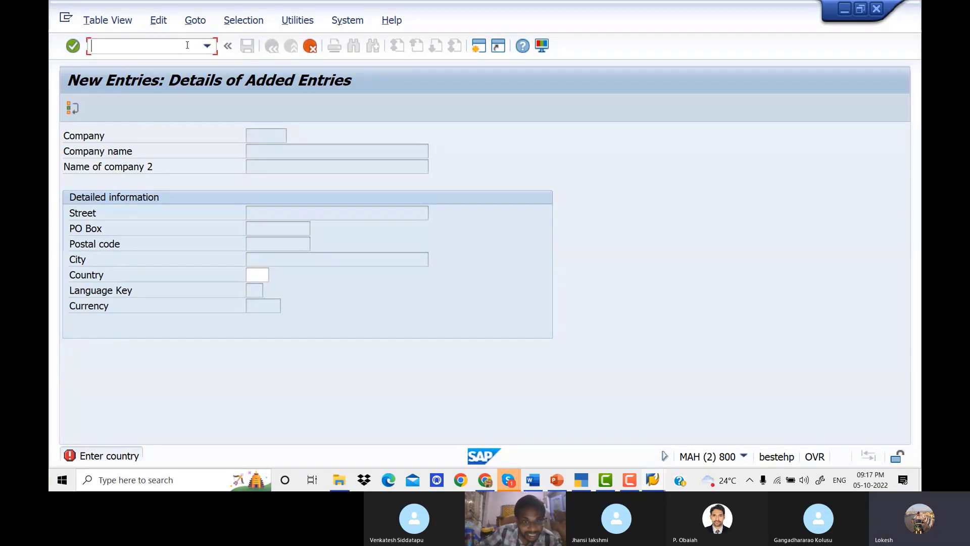
pyautogui.write('N')
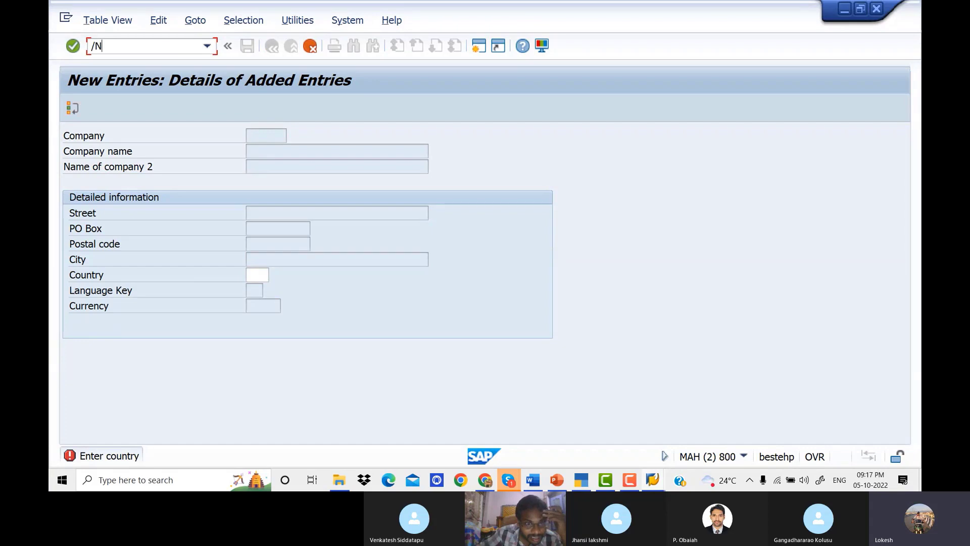
pyautogui.press('Return')
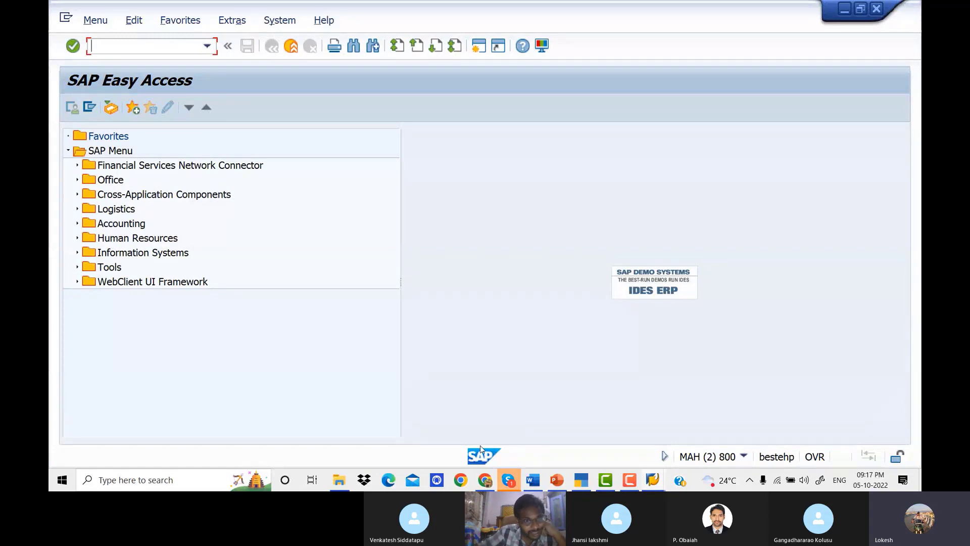
# Step: Switch to the Word notes and review the company creation points and the section on creating a company code with OX02
pyautogui.click(533, 480)
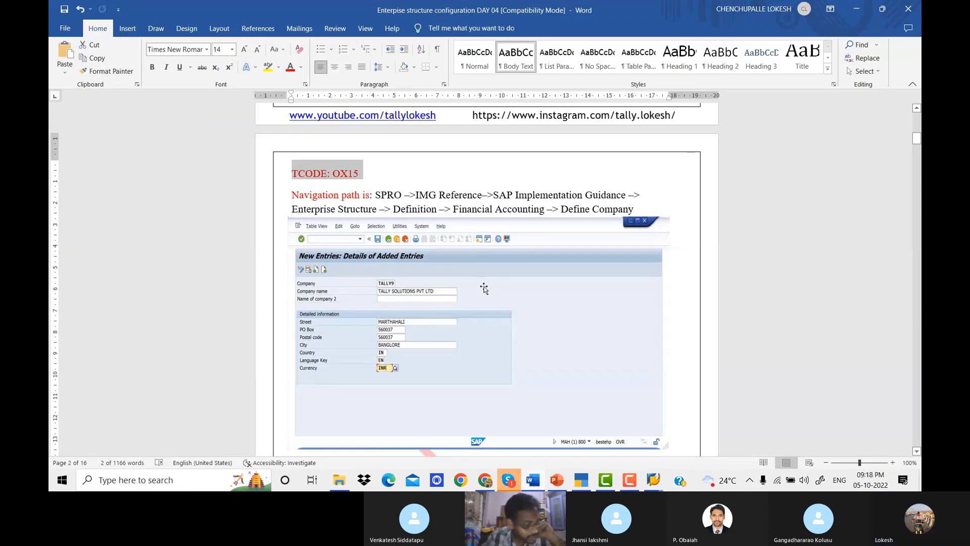
pyautogui.scroll(-3, 484, 287)
pyautogui.scroll(-6, 484, 287)
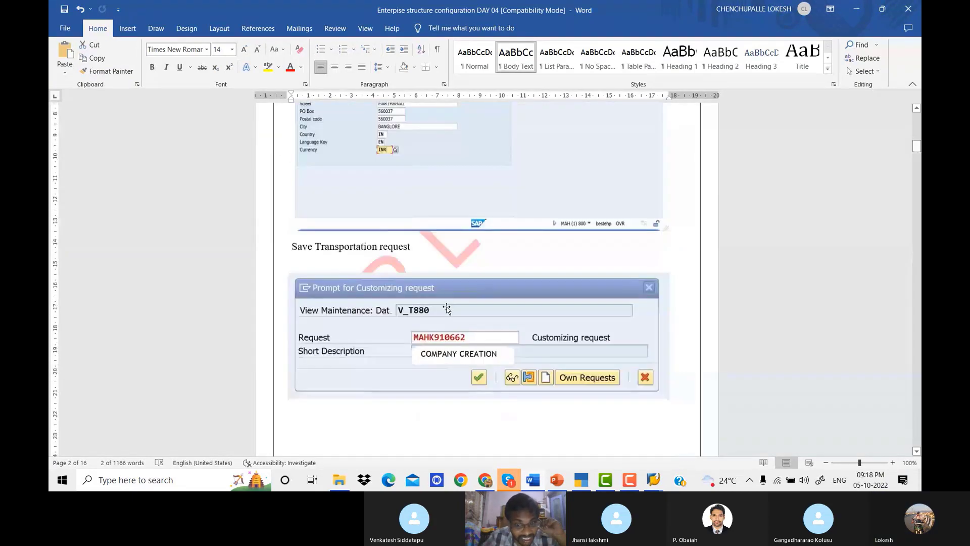
pyautogui.scroll(-11, 510, 299)
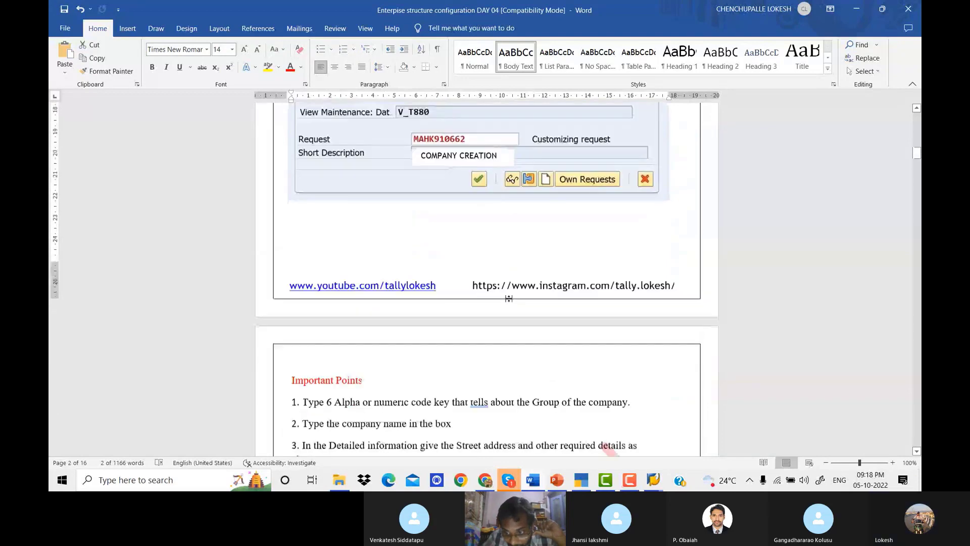
pyautogui.scroll(-5, 509, 299)
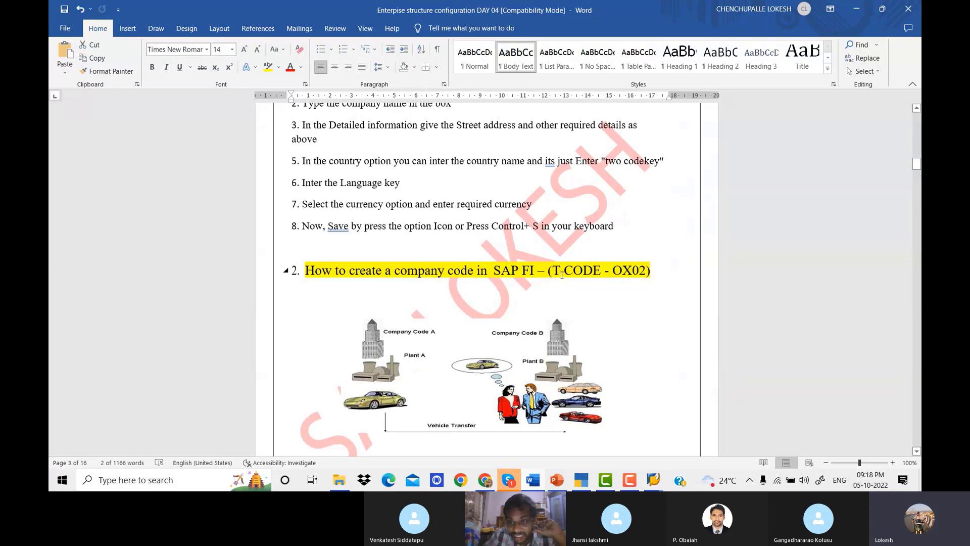
pyautogui.scroll(-1, 562, 275)
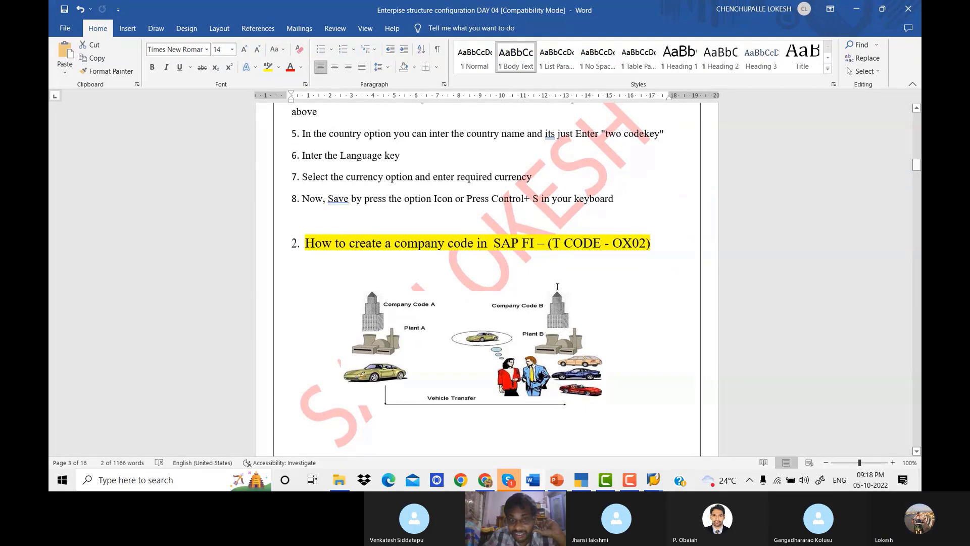
pyautogui.scroll(-2, 537, 293)
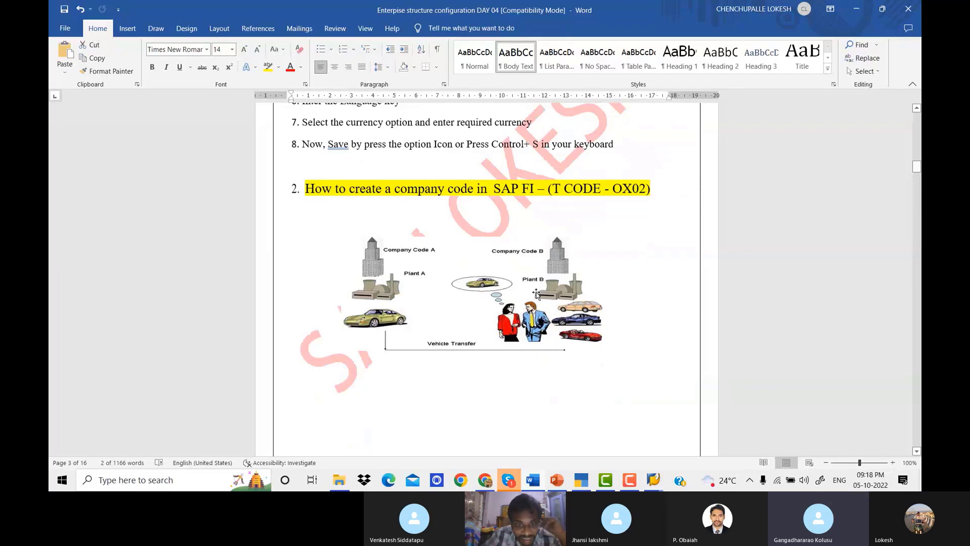
pyautogui.scroll(-2, 537, 294)
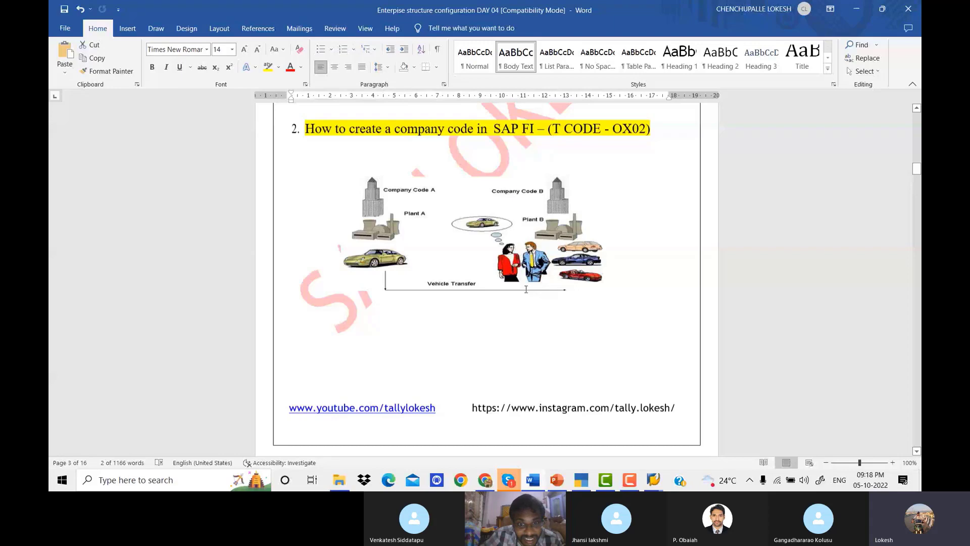
pyautogui.scroll(-10, 526, 289)
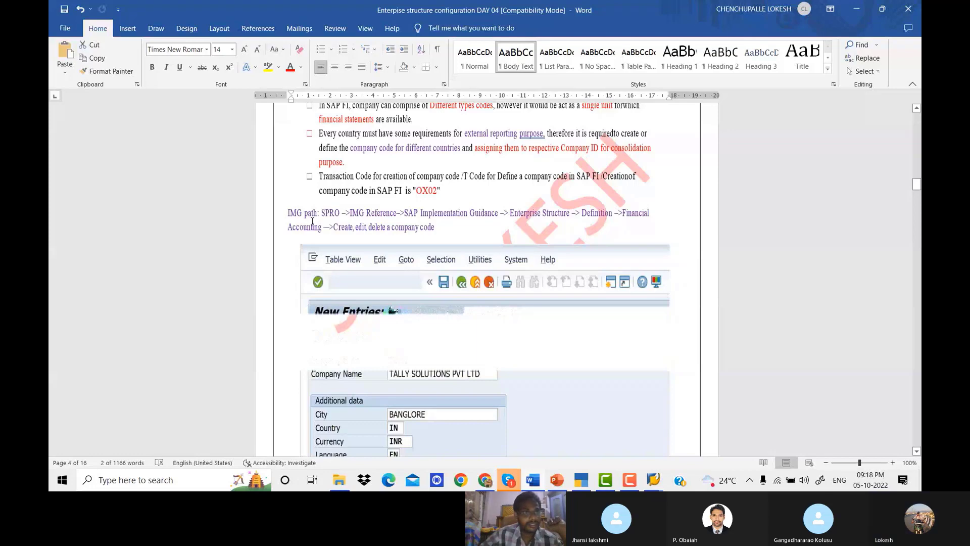
# Step: Switch back to SAP, start a new entry in the Company Code view and set its company code to DELT
pyautogui.hotkey('alt', 'Tab')
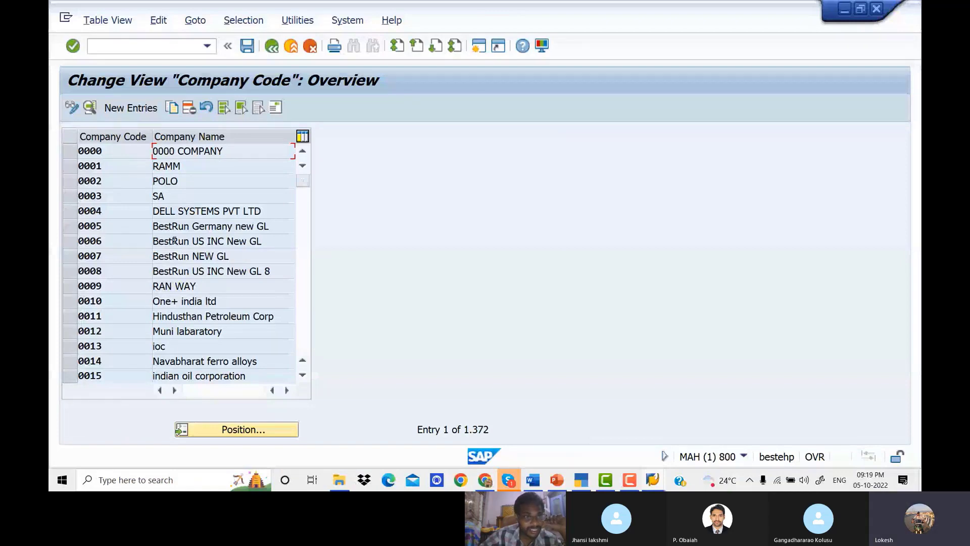
pyautogui.click(146, 110)
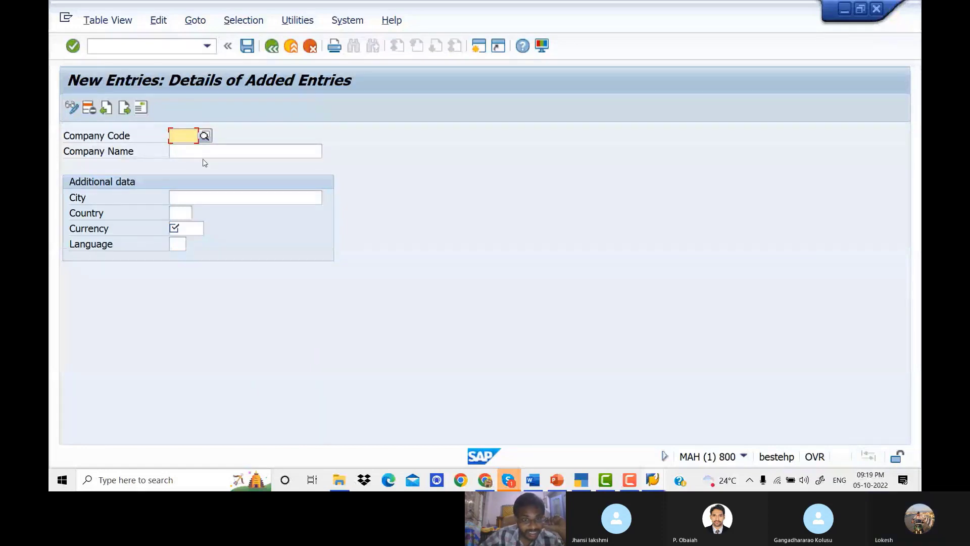
pyautogui.write('DE')
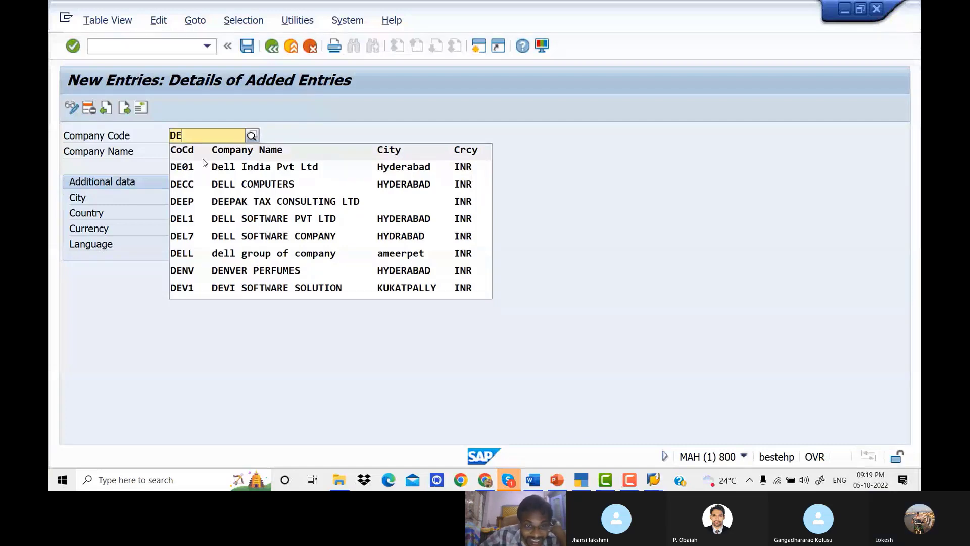
pyautogui.write('L')
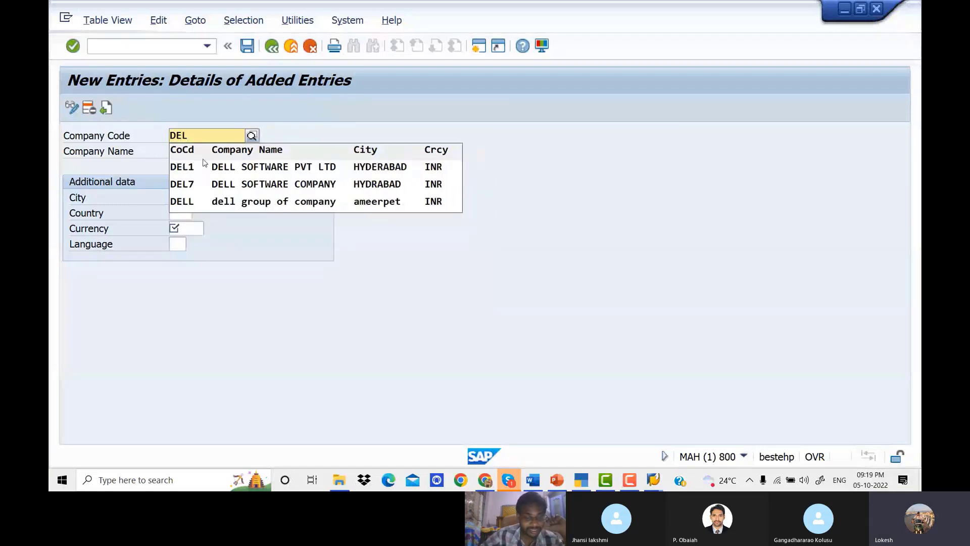
pyautogui.write('1')
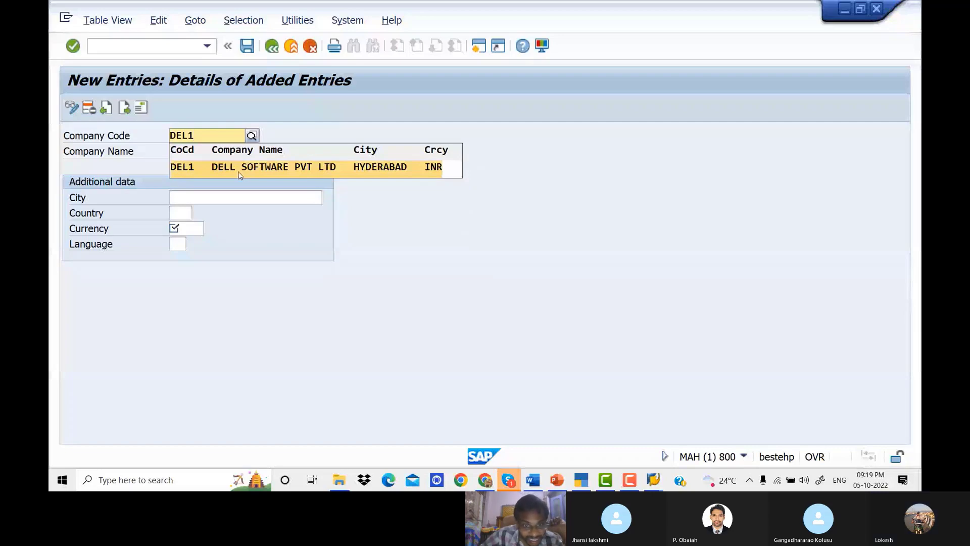
pyautogui.press('BackSpace')
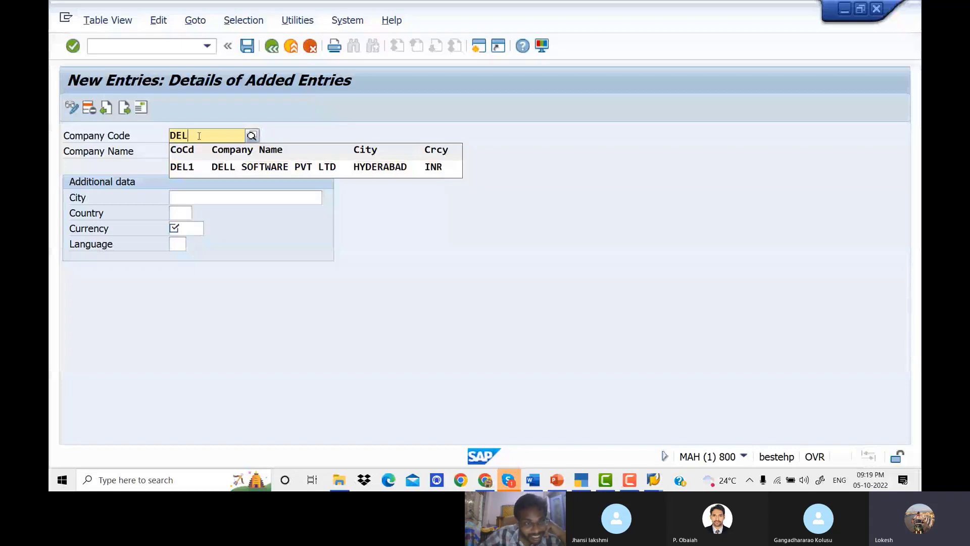
pyautogui.press('BackSpace')
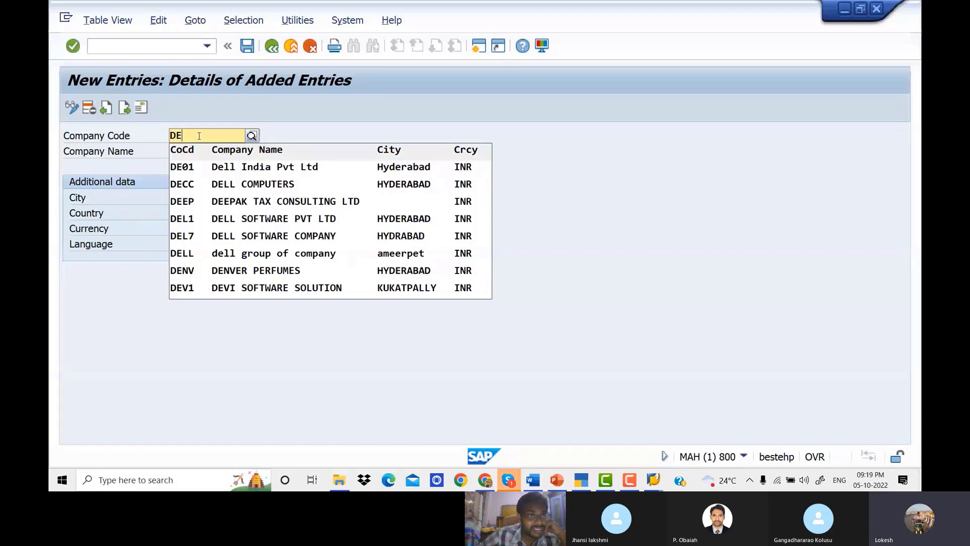
pyautogui.write('LT')
pyautogui.press('Return')
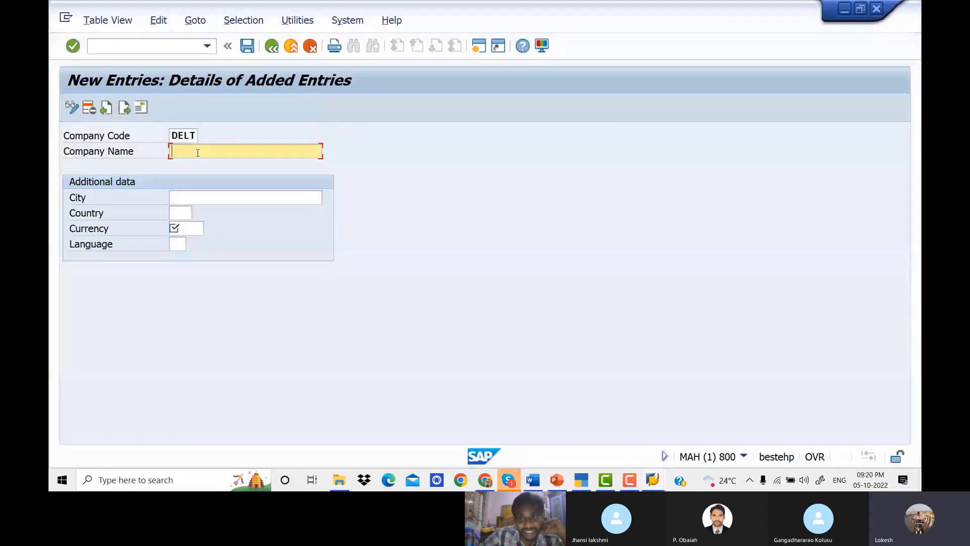
# Step: Set the company name of company code DELT to DELIT COMPANY PVT LTD
pyautogui.write('DELI')
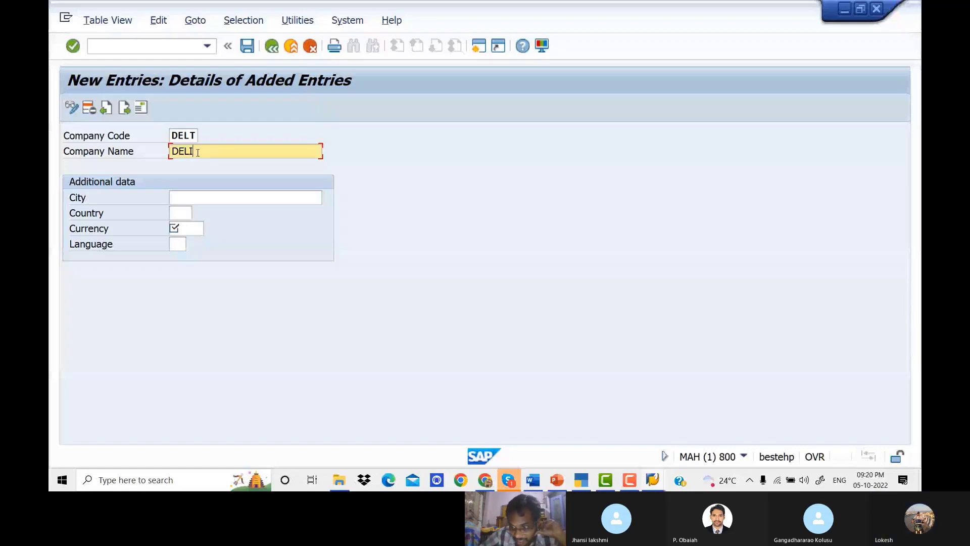
pyautogui.write('T COPM')
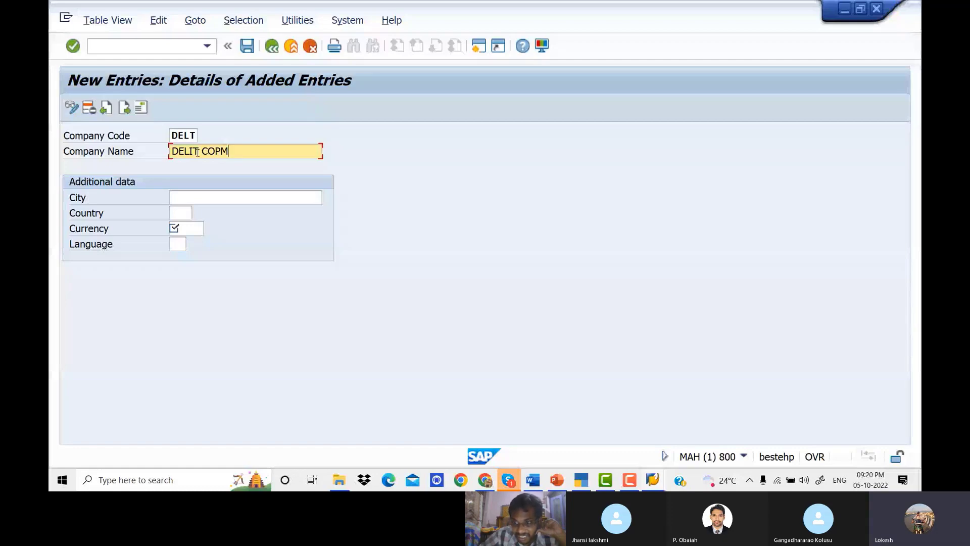
pyautogui.press('BackSpace')
pyautogui.press('BackSpace')
pyautogui.write('MPANY PVT LTD')
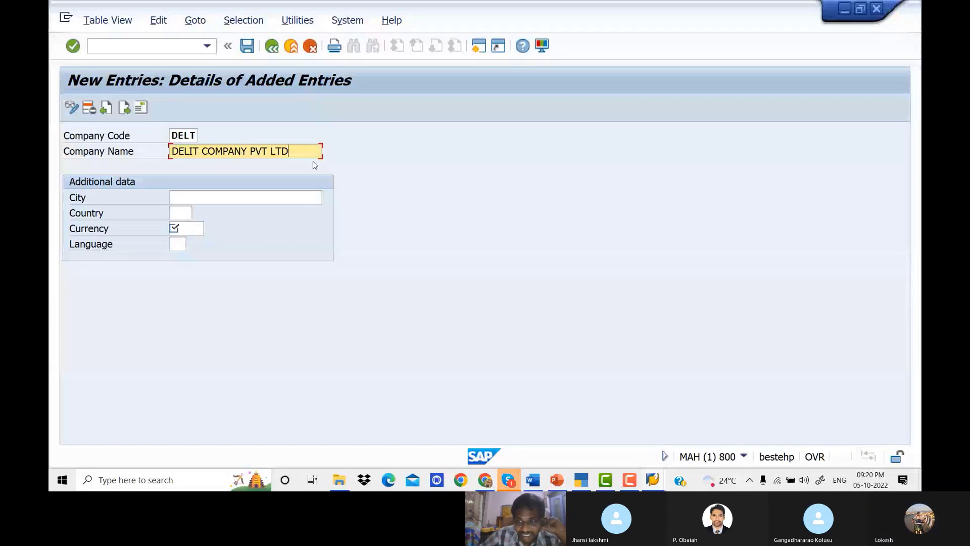
# Step: Fill in the additional data with city HYDERABD, country IN, currency INR and language EN
pyautogui.click(190, 196)
pyautogui.write('H')
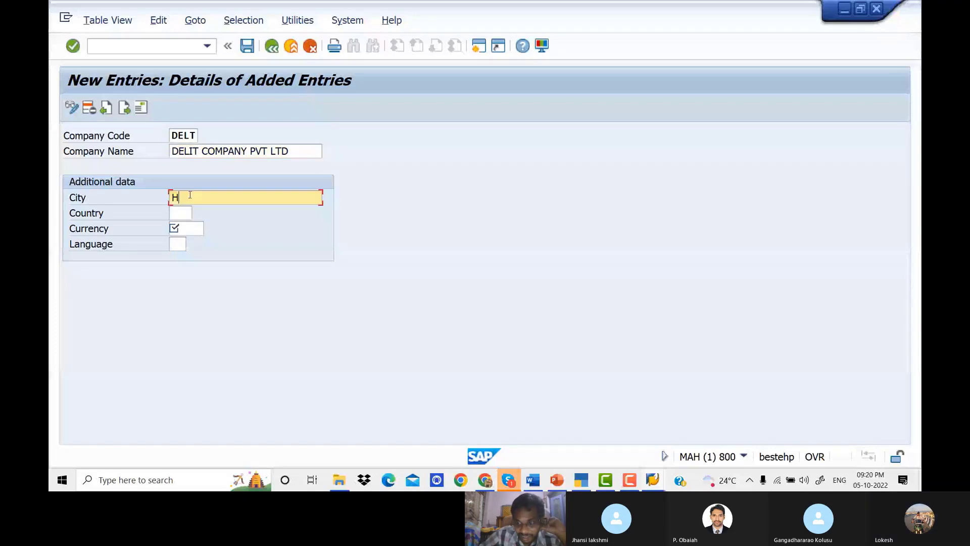
pyautogui.write('YDERABD')
pyautogui.click(183, 214)
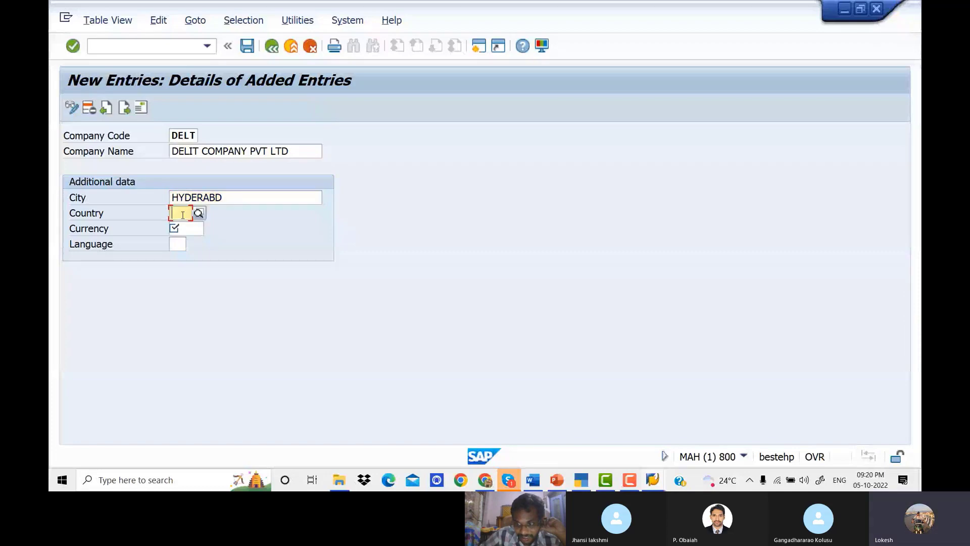
pyautogui.write('IN')
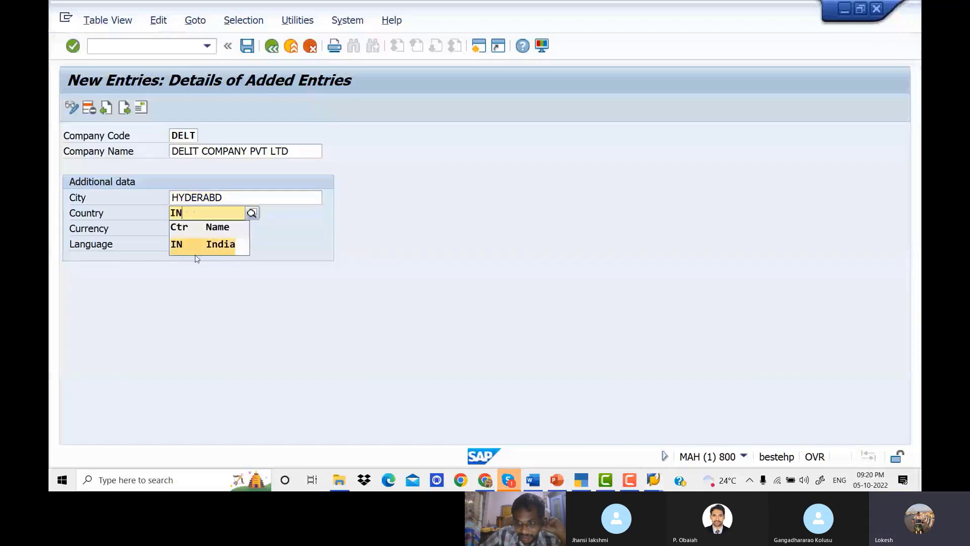
pyautogui.click(177, 230)
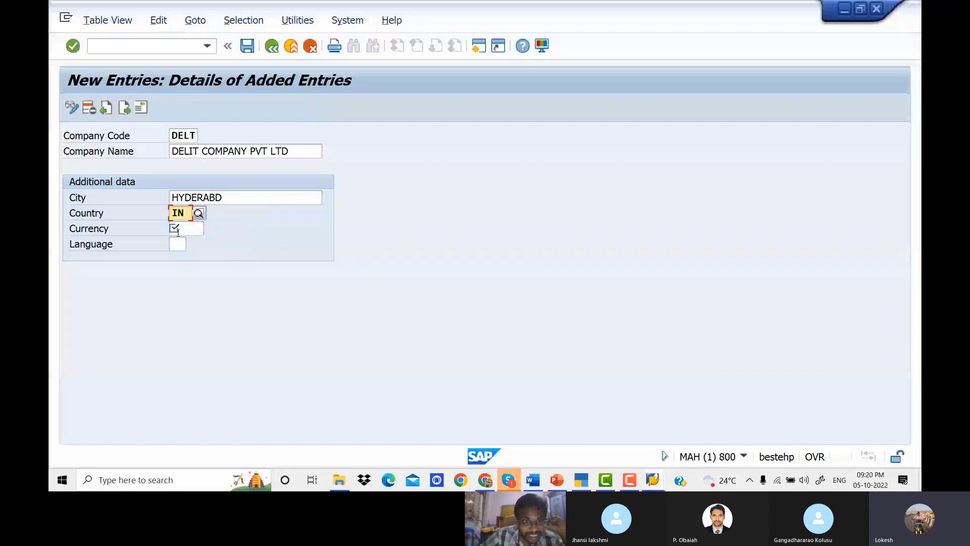
pyautogui.click(178, 231)
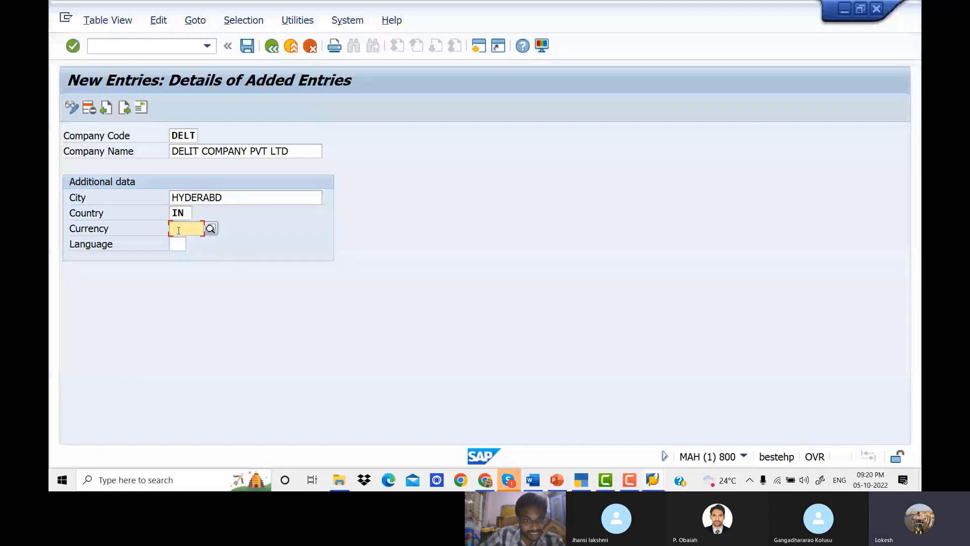
pyautogui.write('INR')
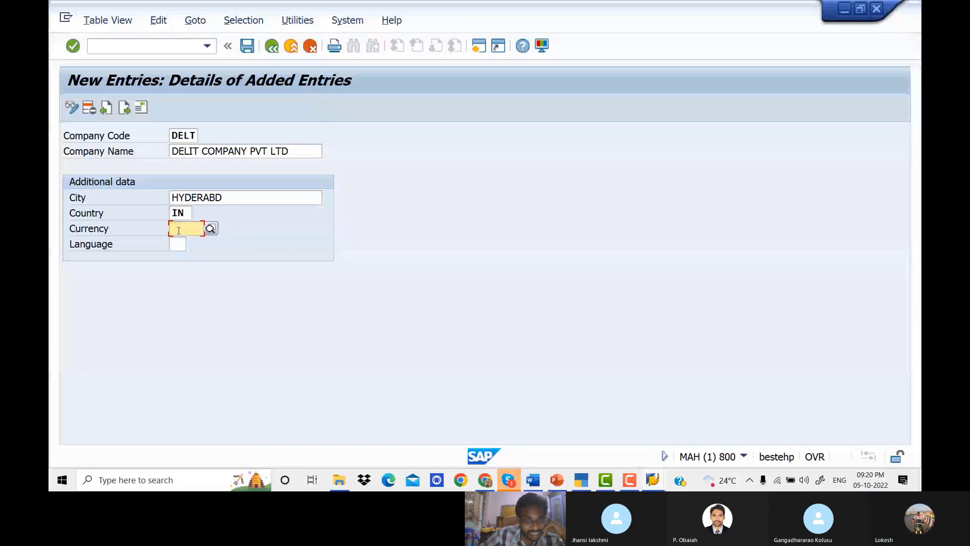
pyautogui.click(178, 244)
pyautogui.write('EN')
pyautogui.press('Return')
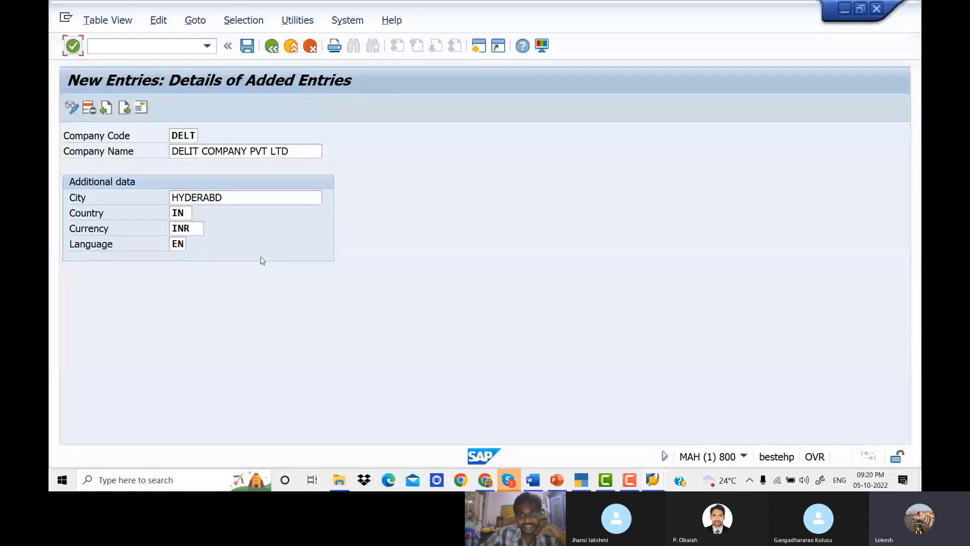
# Step: Switch to the Word notes and review the sample company code entry and its address form
pyautogui.click(544, 485)
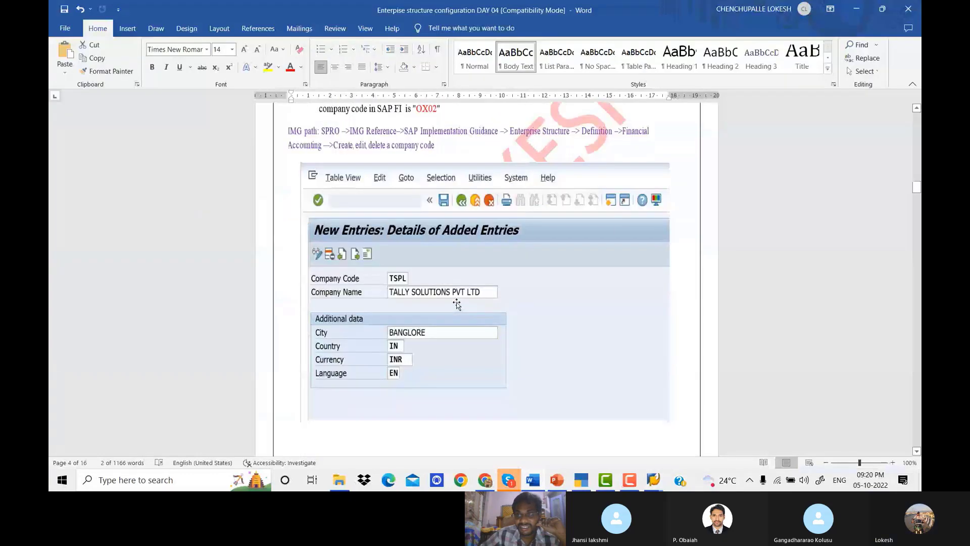
pyautogui.scroll(-1, 431, 289)
pyautogui.scroll(-6, 430, 289)
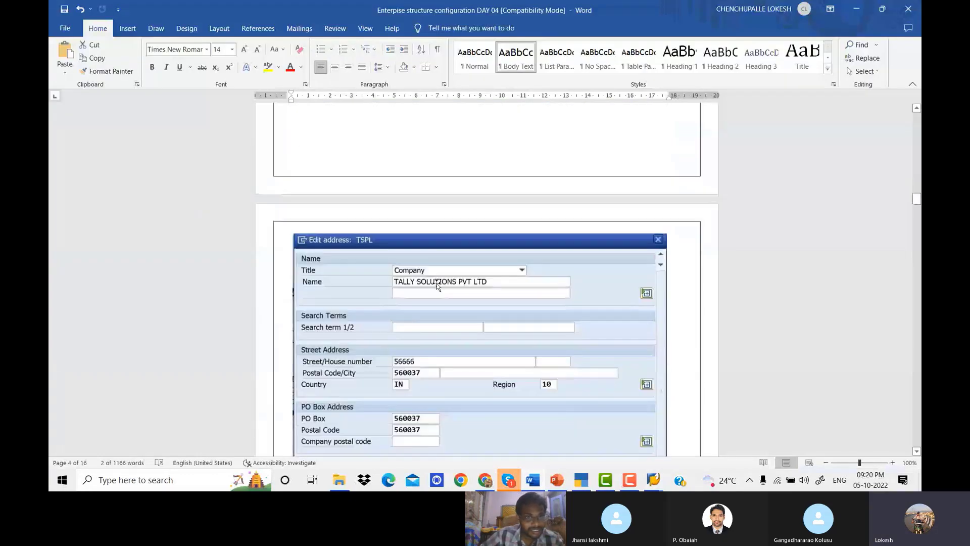
pyautogui.scroll(-2, 443, 276)
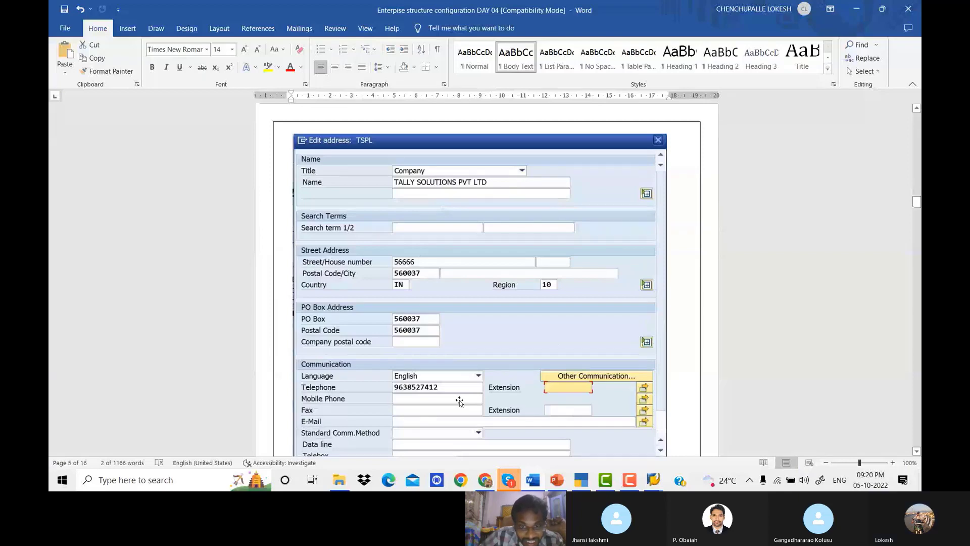
# Step: Switch back to the new entry in SAP and save company code DELT to bring up its address form
pyautogui.moveTo(653, 480)
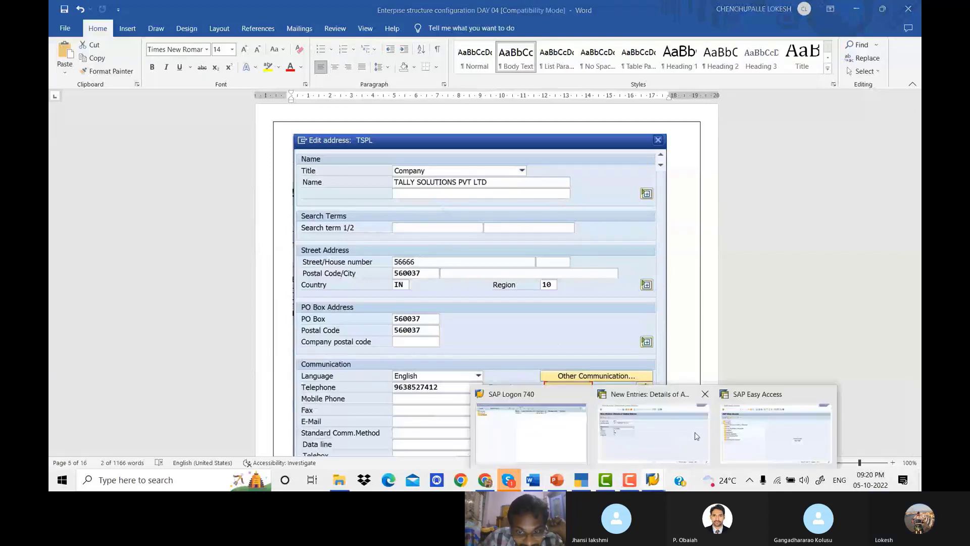
pyautogui.click(697, 436)
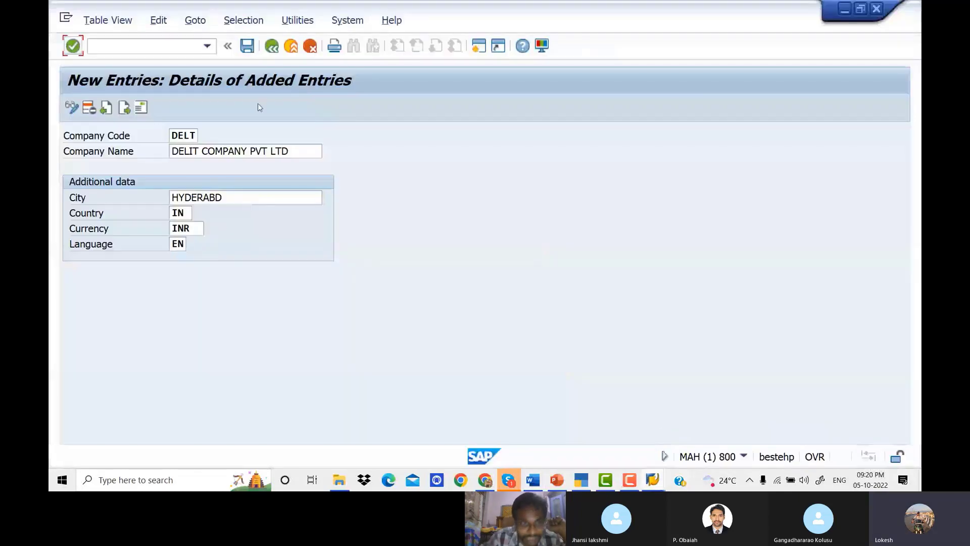
pyautogui.press('Return')
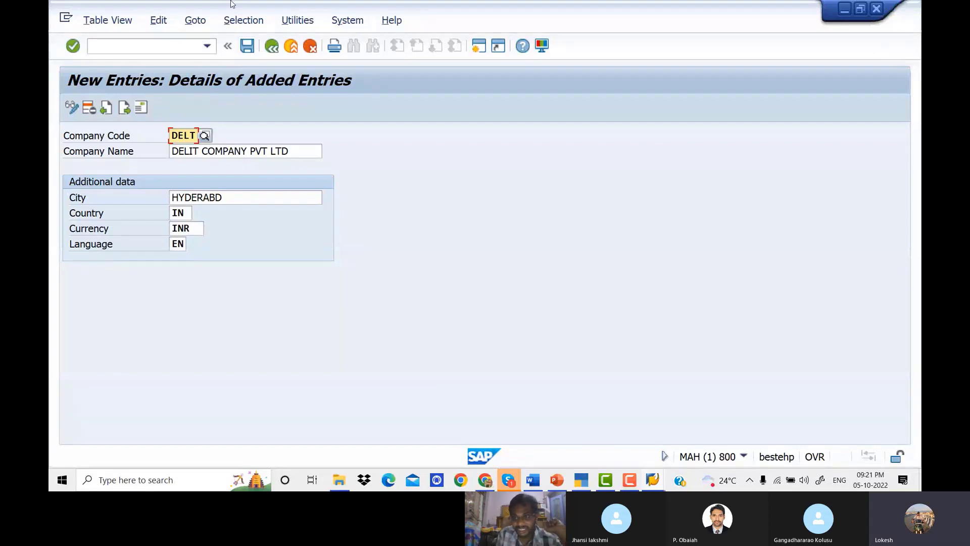
pyautogui.click(248, 51)
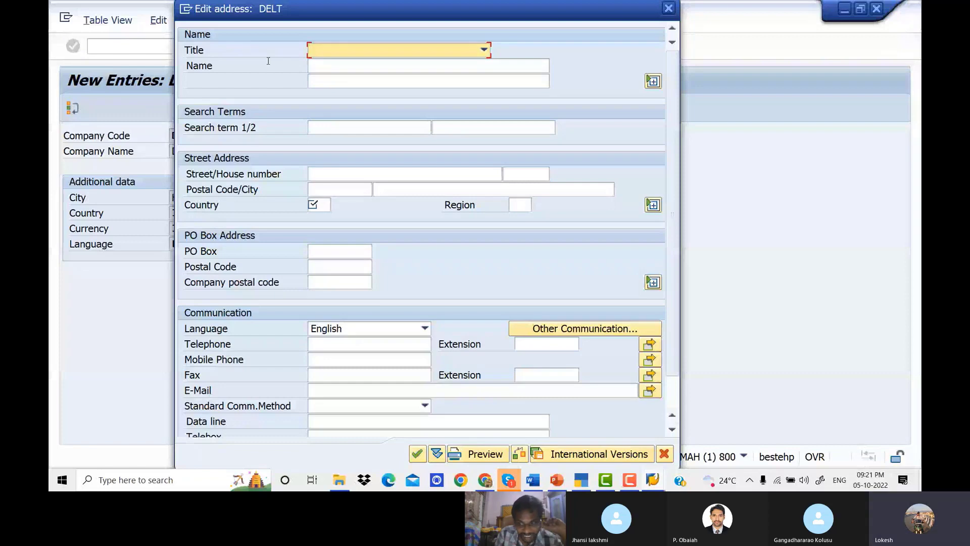
# Step: Set the address title to Company and the name to DELIT1 COMPANY PVT LTD
pyautogui.moveTo(494, 15); pyautogui.dragTo(597, 19)
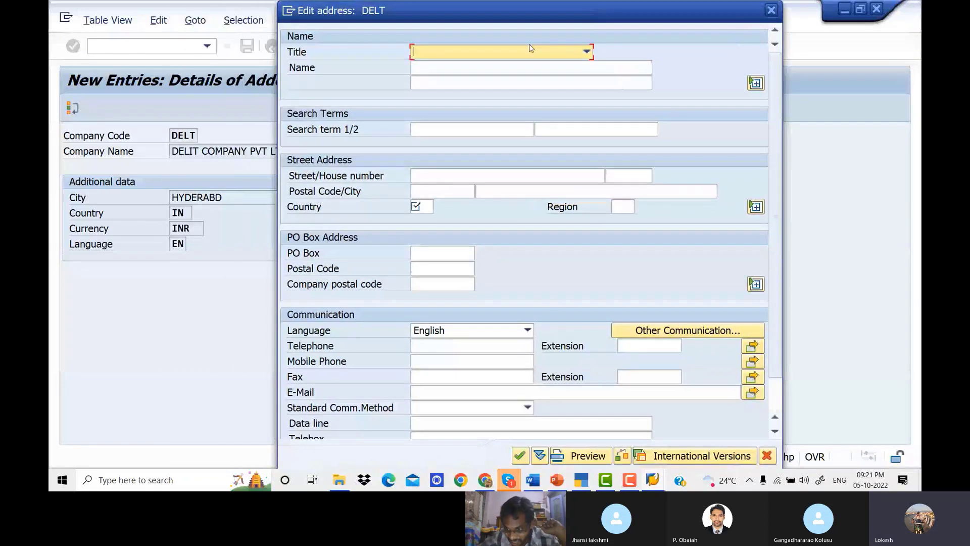
pyautogui.click(586, 52)
pyautogui.click(558, 71)
pyautogui.click(587, 53)
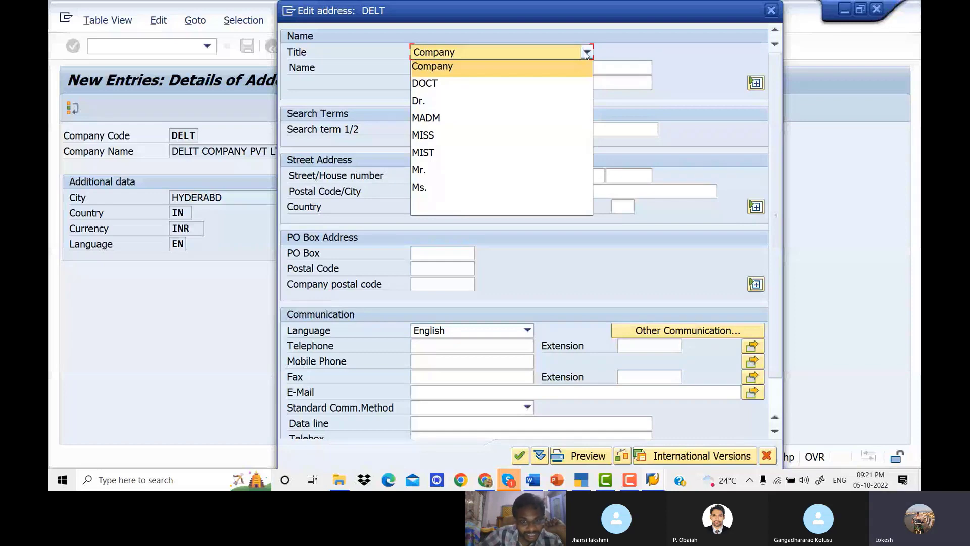
pyautogui.click(548, 67)
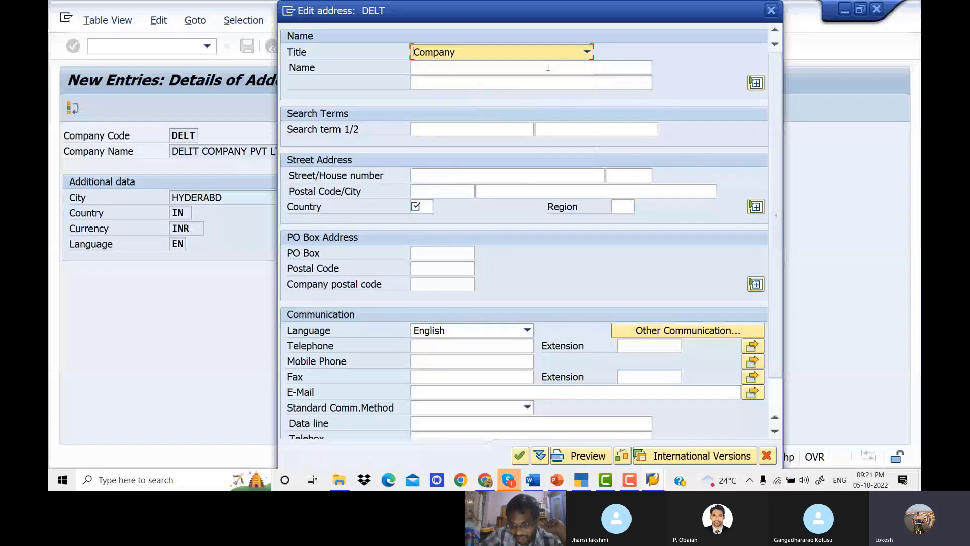
pyautogui.click(548, 67)
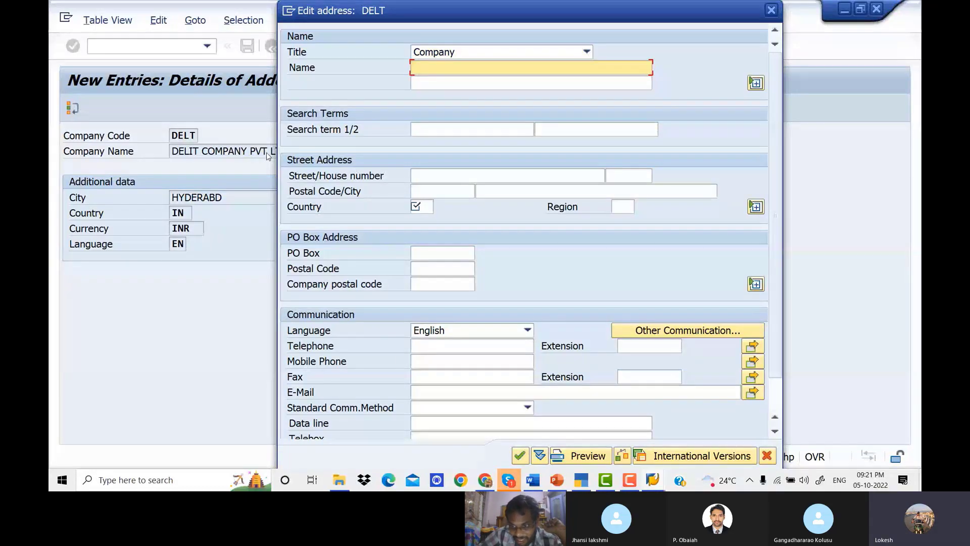
pyautogui.write('DELIT')
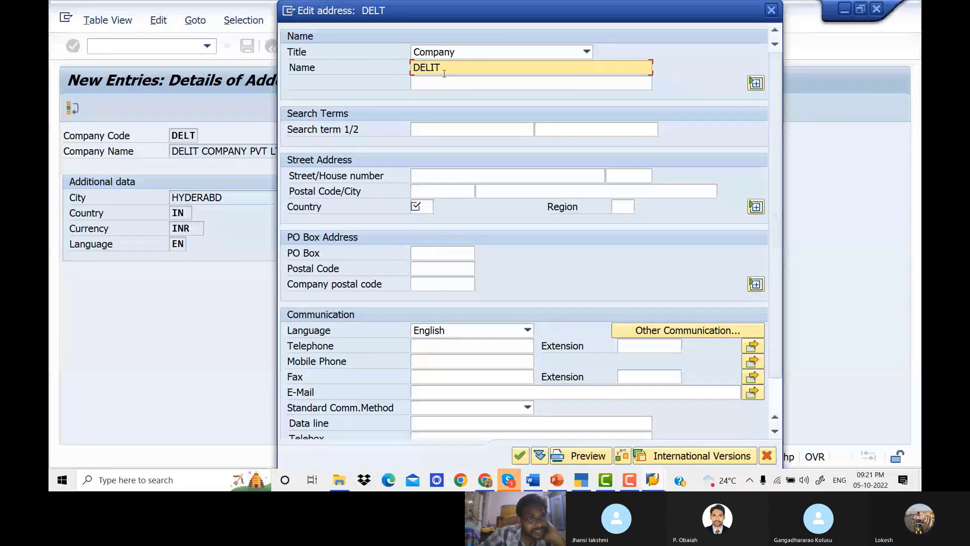
pyautogui.write('1 COMPANY PVT LTD')
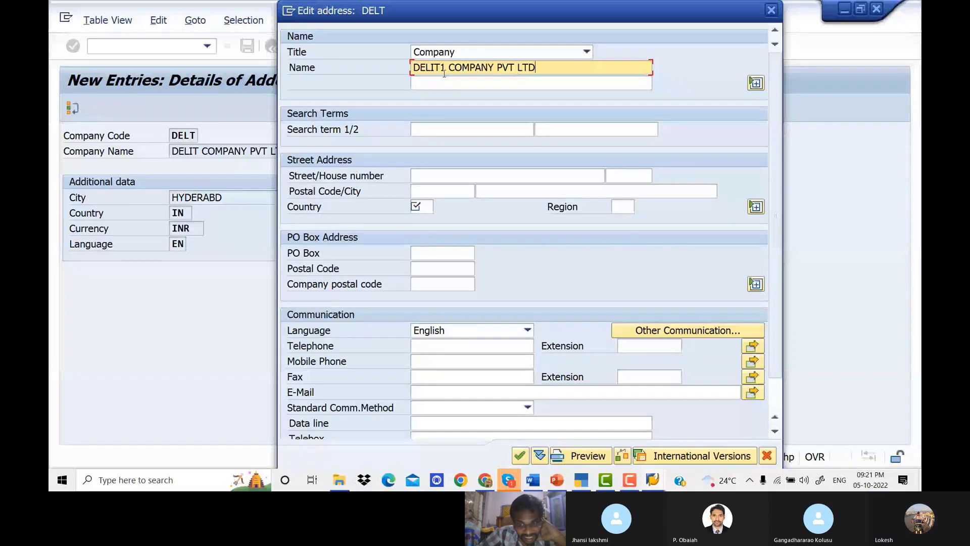
# Step: Enter the company's street and postal code in the street address section
pyautogui.moveTo(601, 12); pyautogui.dragTo(654, 11)
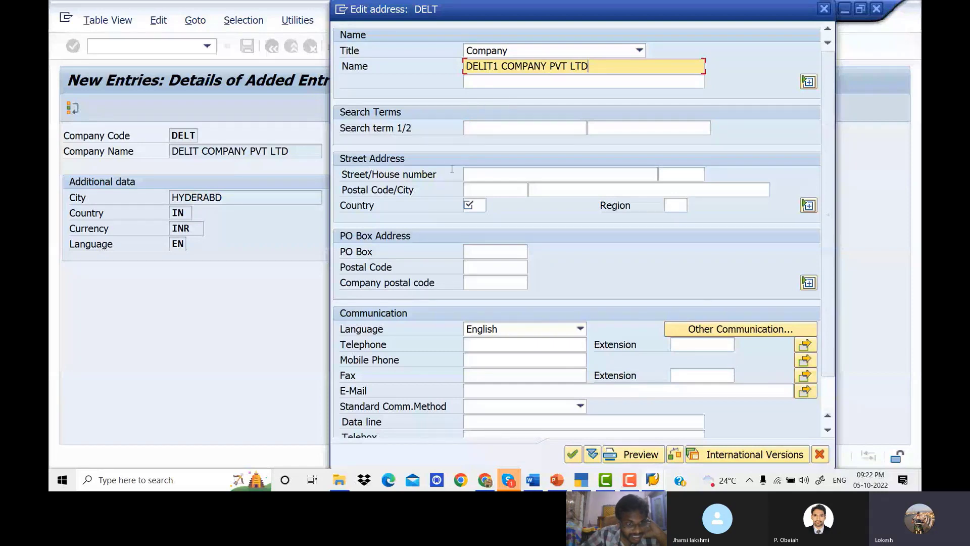
pyautogui.click(490, 172)
pyautogui.write('SR NAGAR')
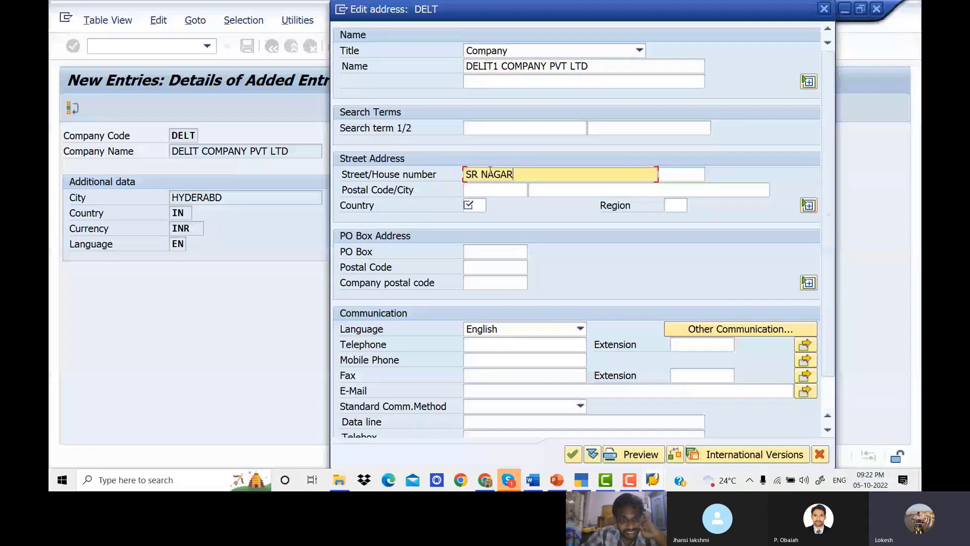
pyautogui.click(488, 191)
pyautogui.write('51621')
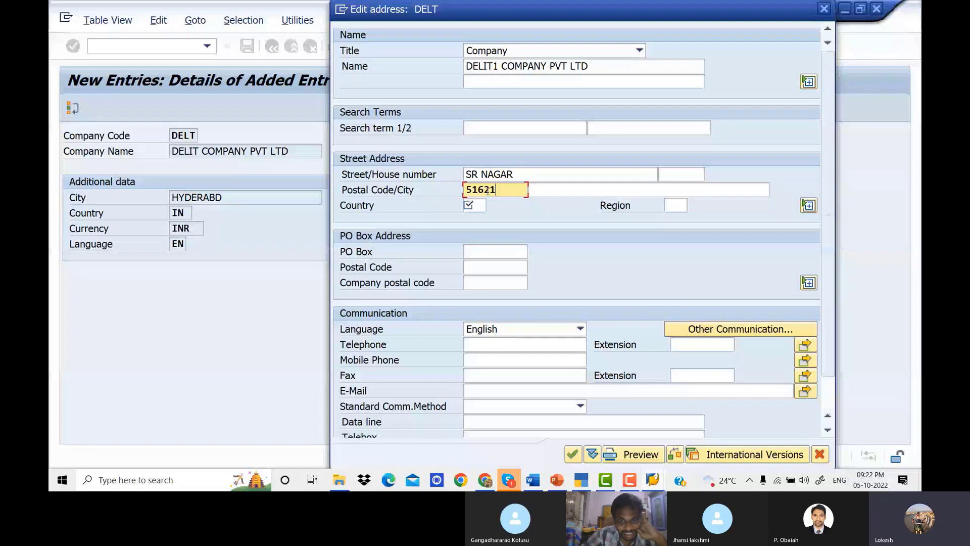
pyautogui.write('6')
# Step: Set the street address country to IN and choose region 36, TELANGANA, from the list of regions
pyautogui.click(482, 206)
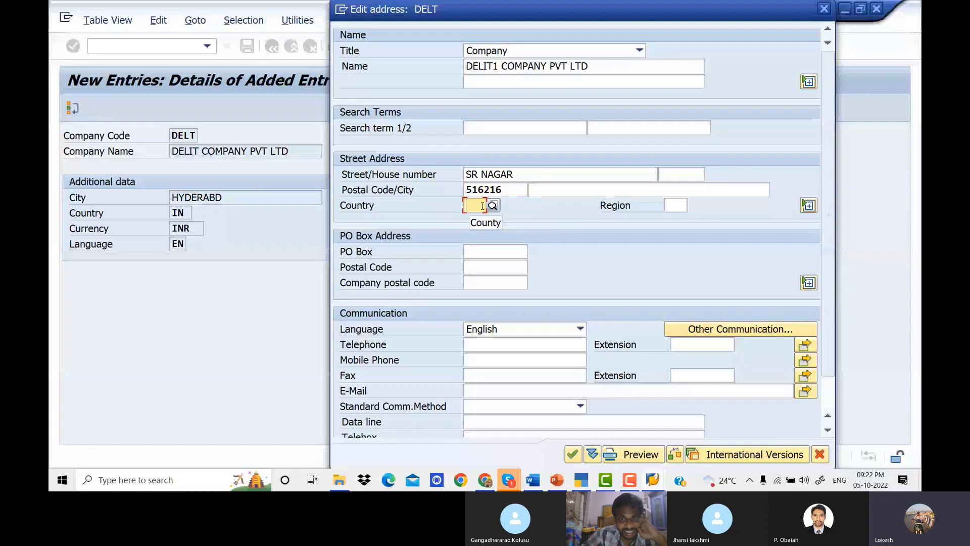
pyautogui.write('IN')
pyautogui.click(678, 206)
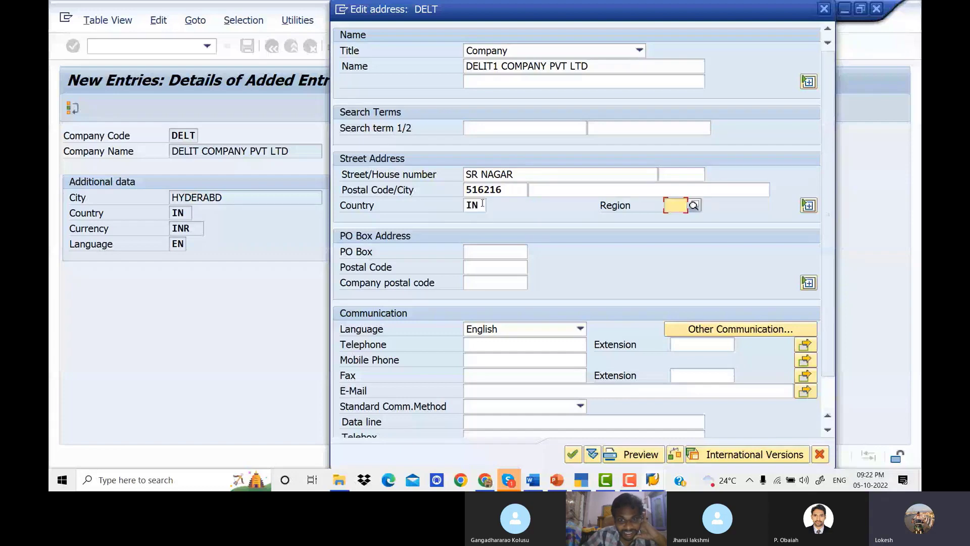
pyautogui.click(697, 207)
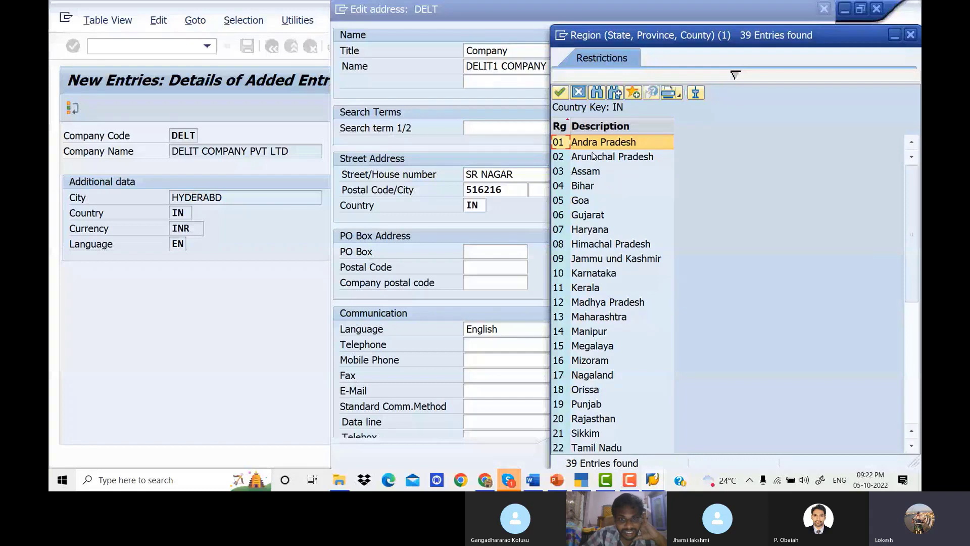
pyautogui.scroll(-5, 596, 407)
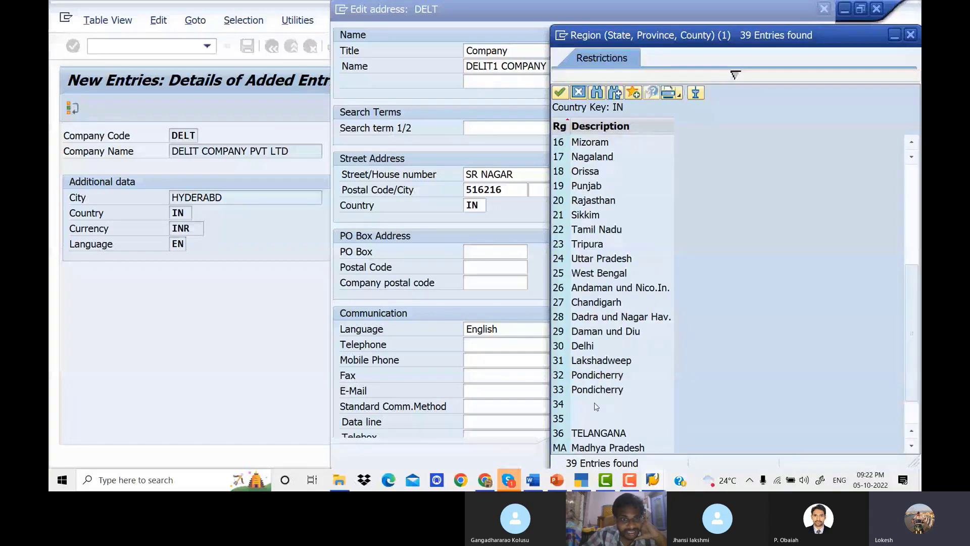
pyautogui.doubleClick(599, 433)
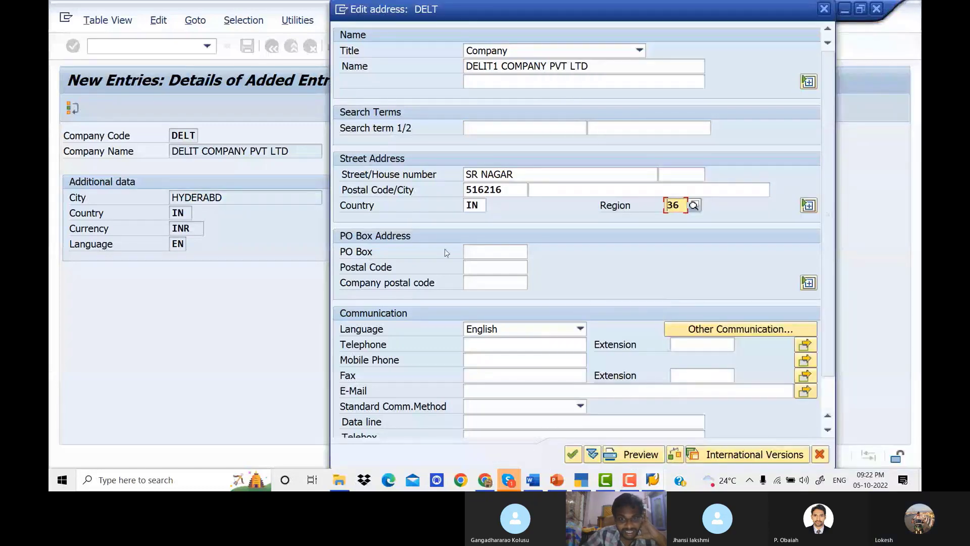
# Step: Enter the company's PO box and postal code in the PO box address section
pyautogui.click(483, 247)
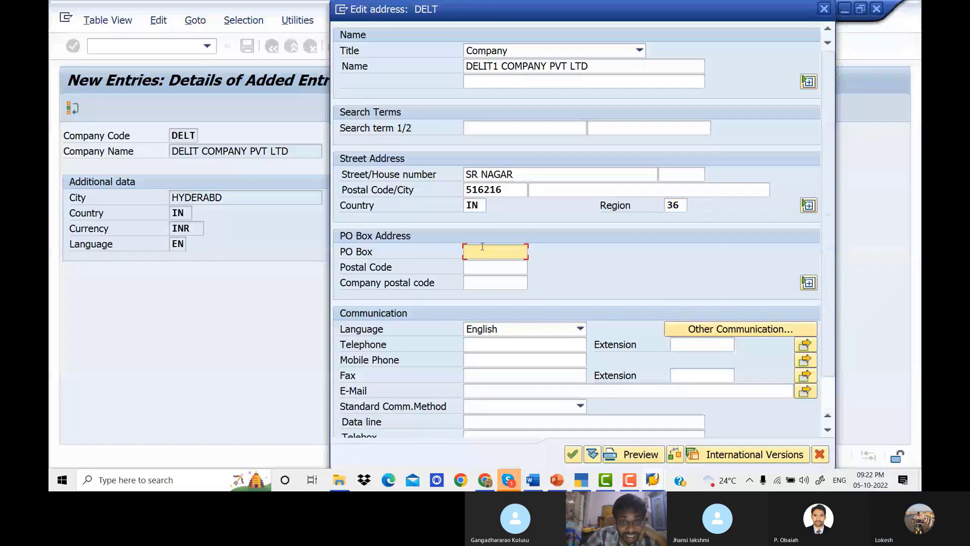
pyautogui.write('516216')
pyautogui.click(485, 266)
pyautogui.write('516216')
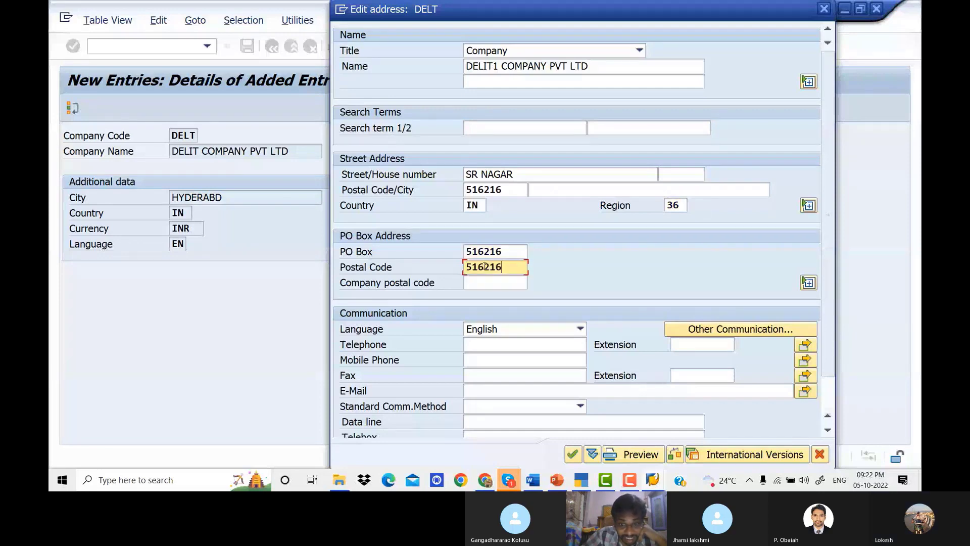
pyautogui.press('Tab')
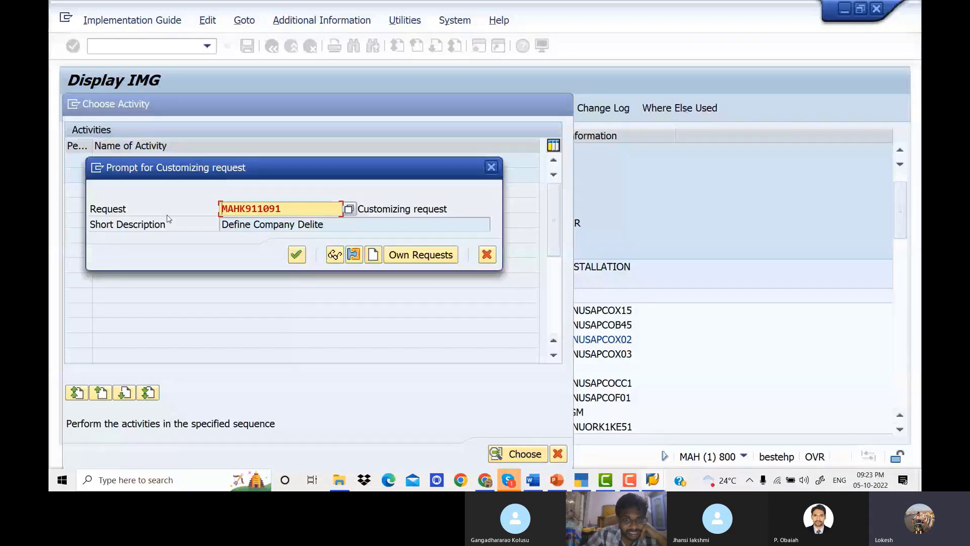
# Step: Create a new customizing request with the short description Creation of Company Code Delite
pyautogui.click(373, 256)
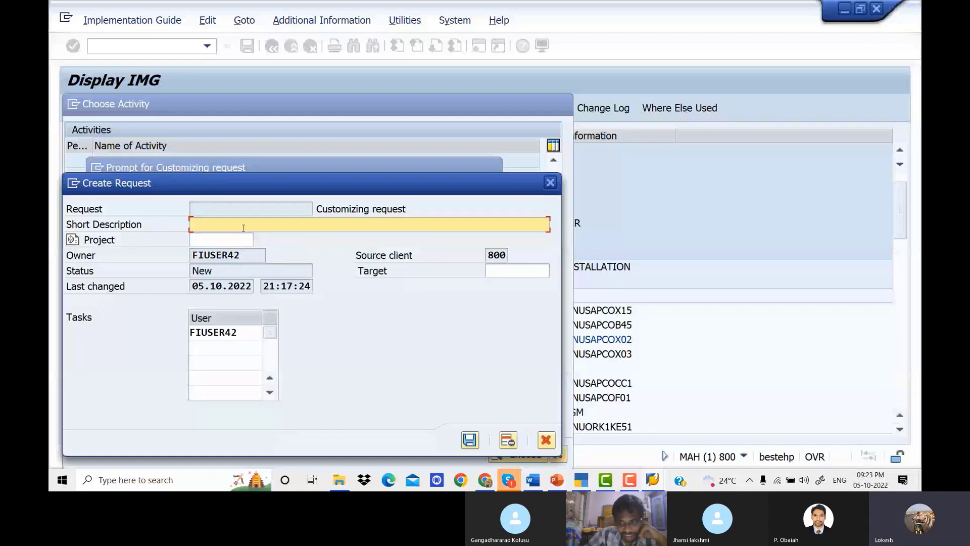
pyautogui.write('Creatio')
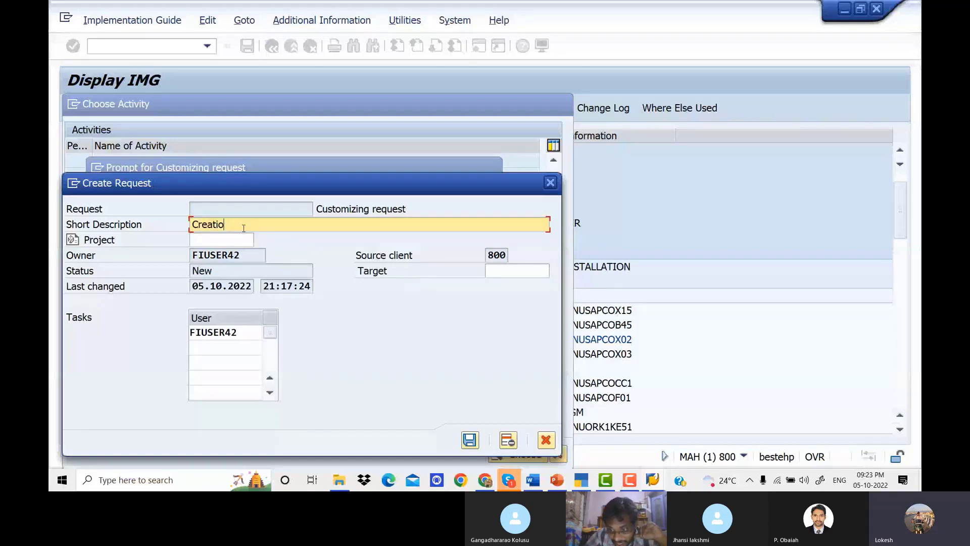
pyautogui.write('n of Company')
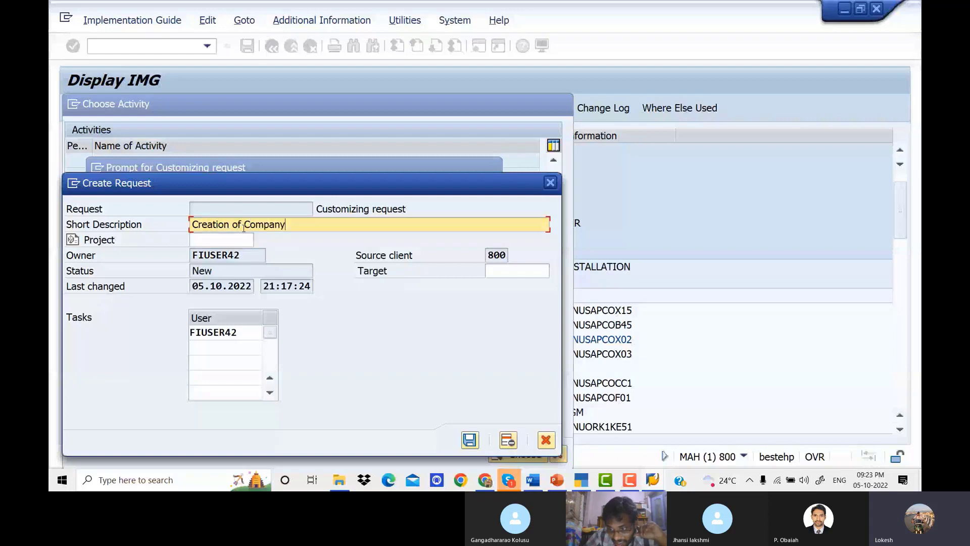
pyautogui.write(' Code Delite')
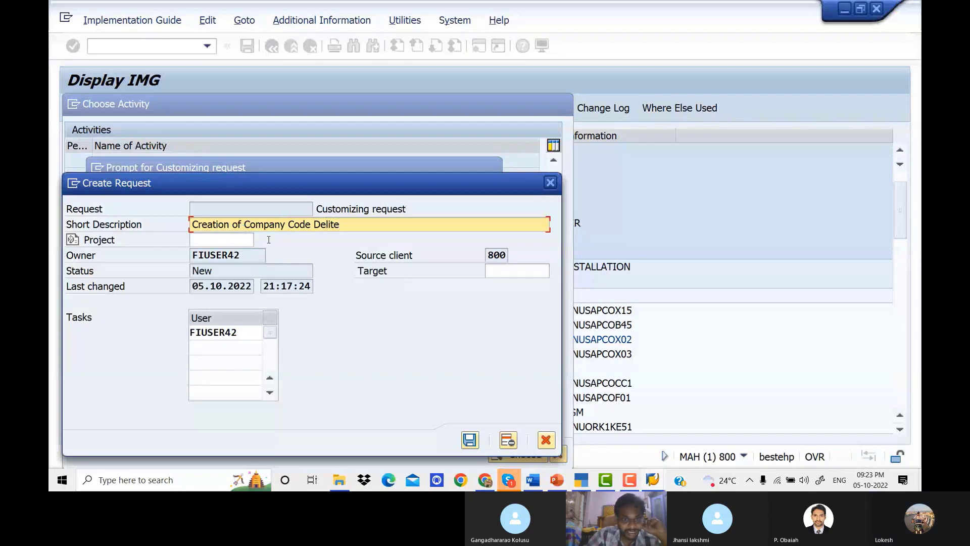
pyautogui.click(470, 439)
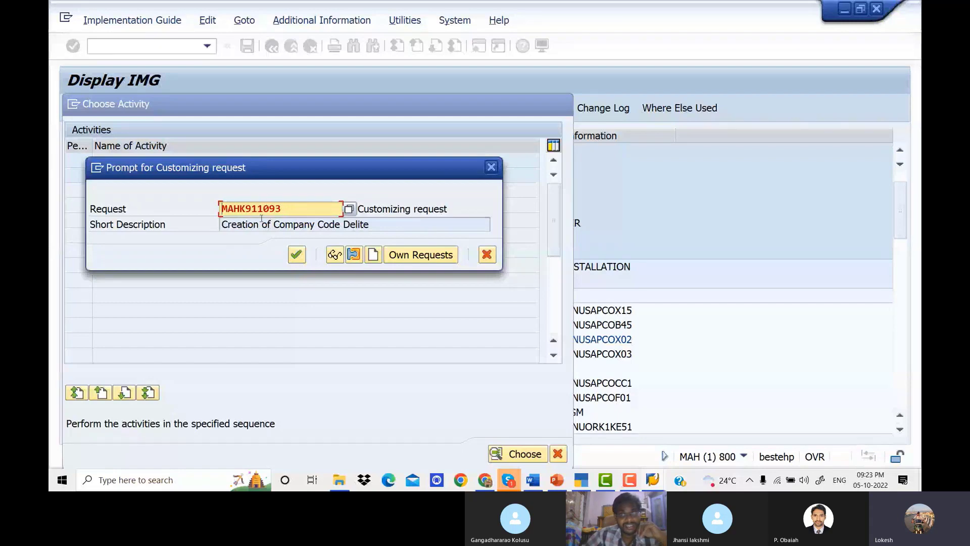
# Step: Check the list of own customizing requests, close it, and save the company code under request MAHK911091, Define Company Delite
pyautogui.click(349, 209)
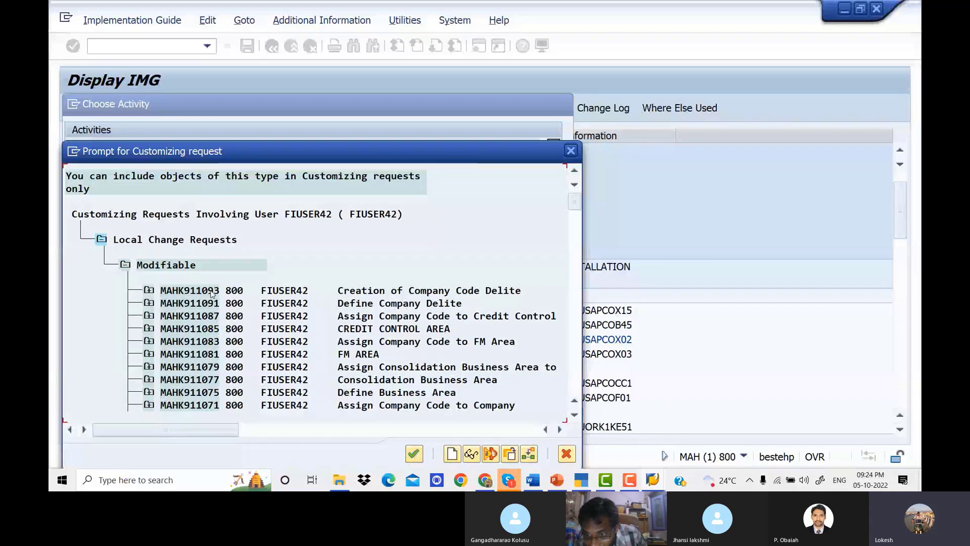
pyautogui.click(567, 454)
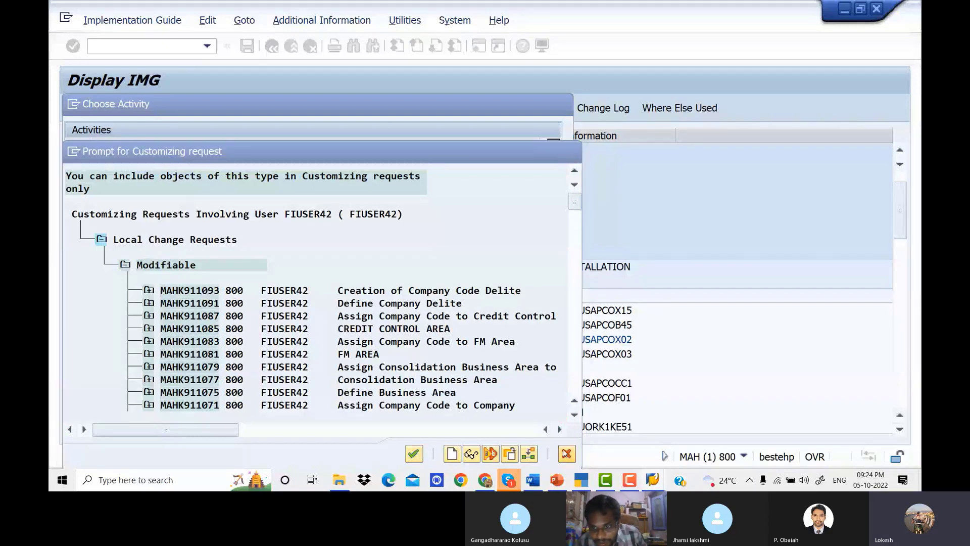
pyautogui.click(298, 255)
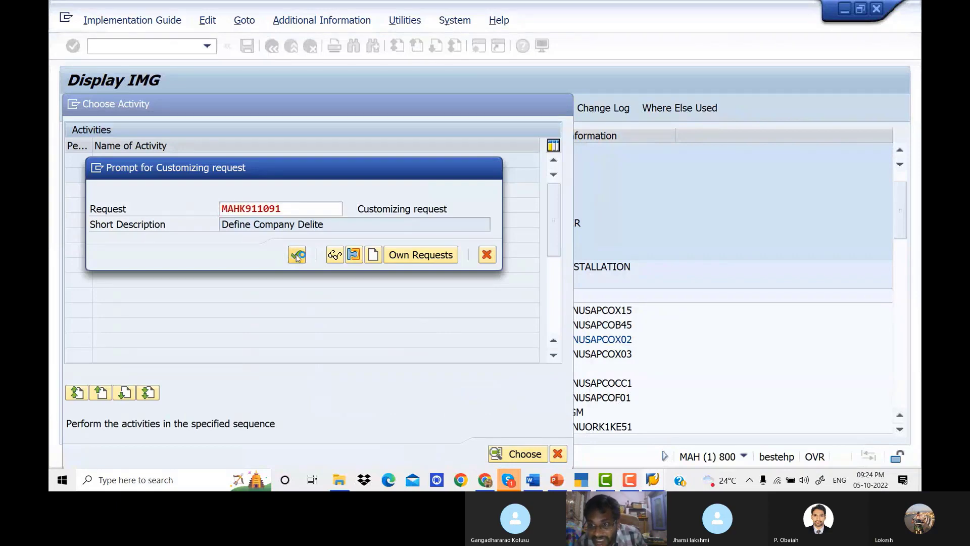
pyautogui.click(297, 256)
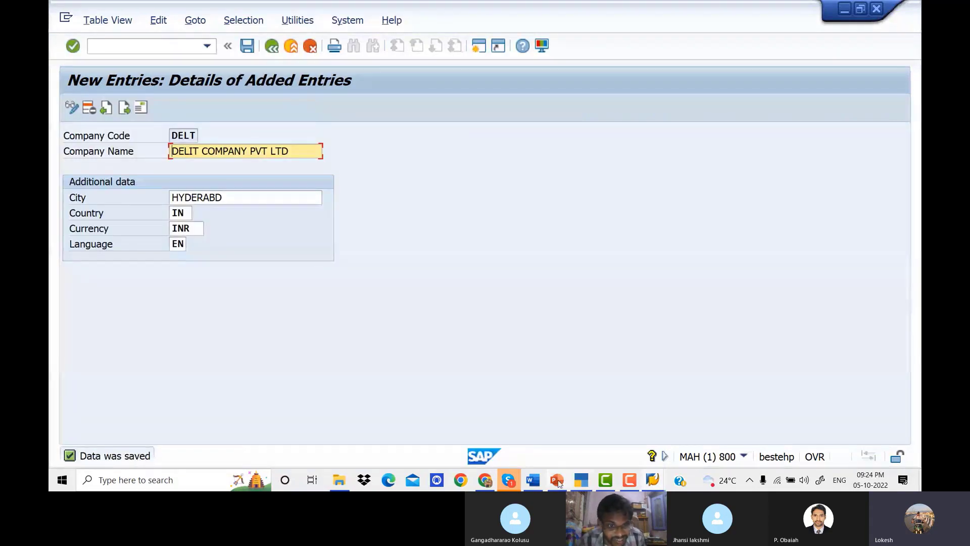
# Step: Switch to the Word notes and read section 3 on assigning a company code to a company (OX16)
pyautogui.click(531, 482)
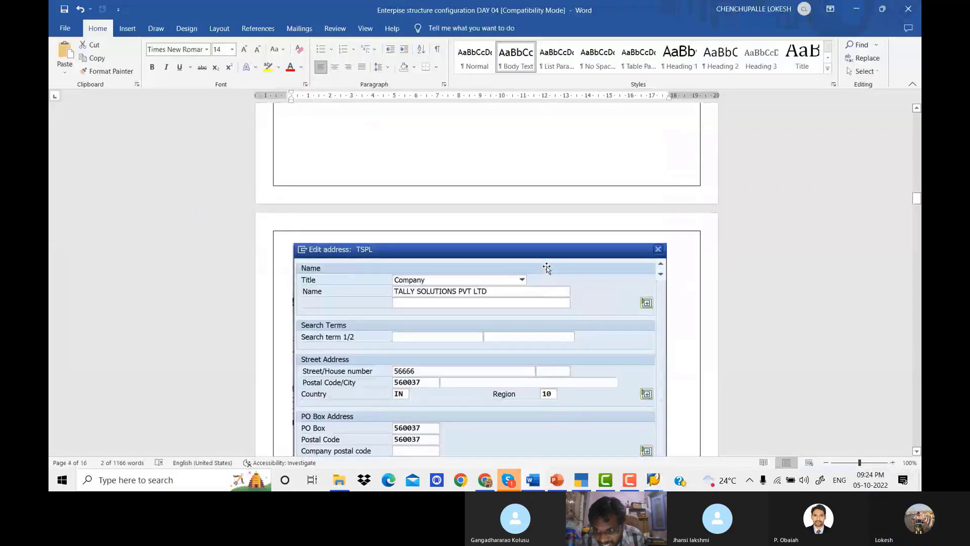
pyautogui.scroll(-10, 547, 267)
pyautogui.scroll(-1, 547, 266)
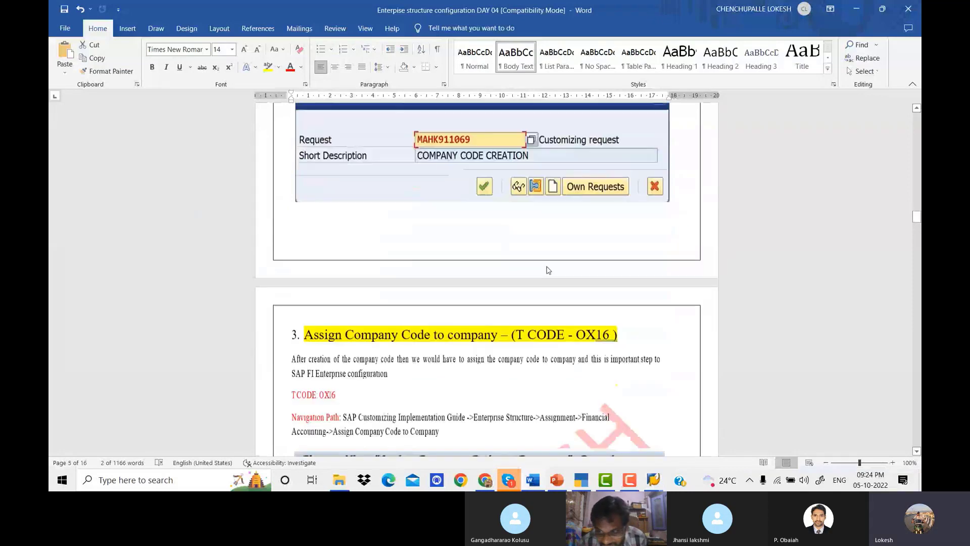
pyautogui.scroll(-1, 548, 270)
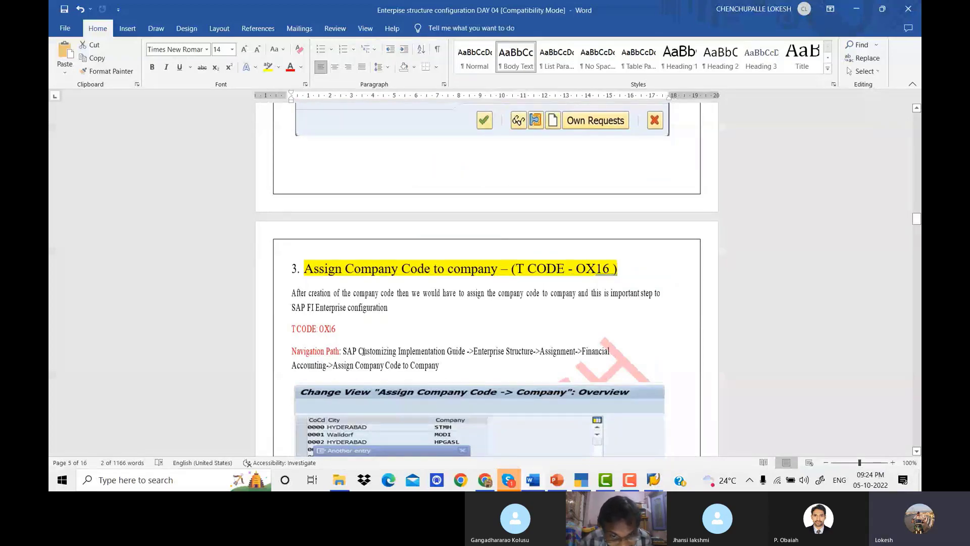
pyautogui.scroll(-1, 363, 351)
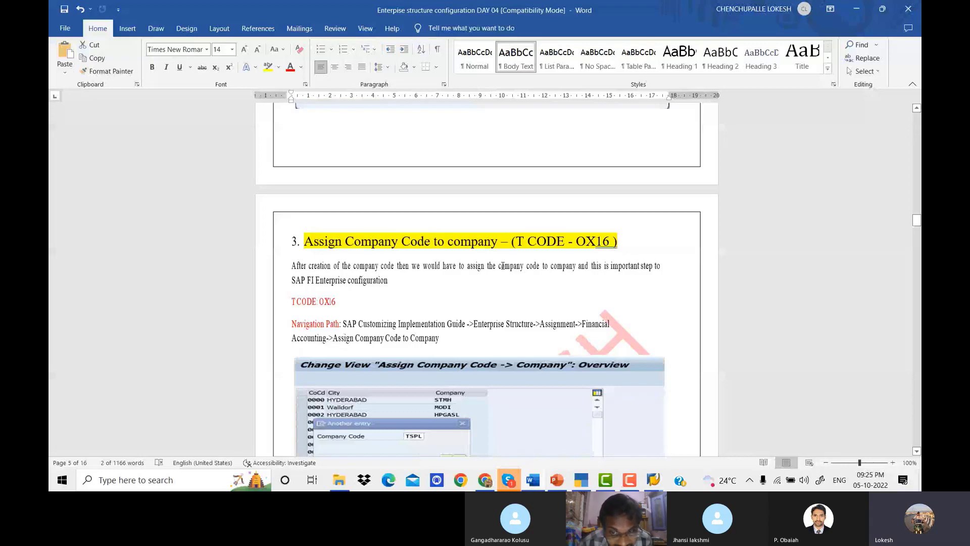
# Step: Switch back to SAP and exit the company code entry, its overview and the activity selection to the IMG structure
pyautogui.click(653, 480)
pyautogui.moveTo(675, 435)
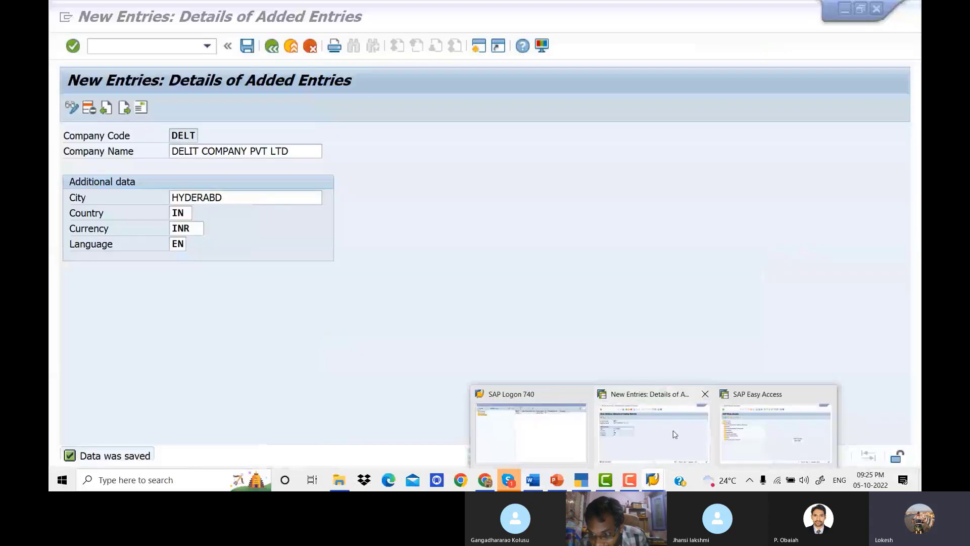
pyautogui.click(675, 435)
pyautogui.click(271, 46)
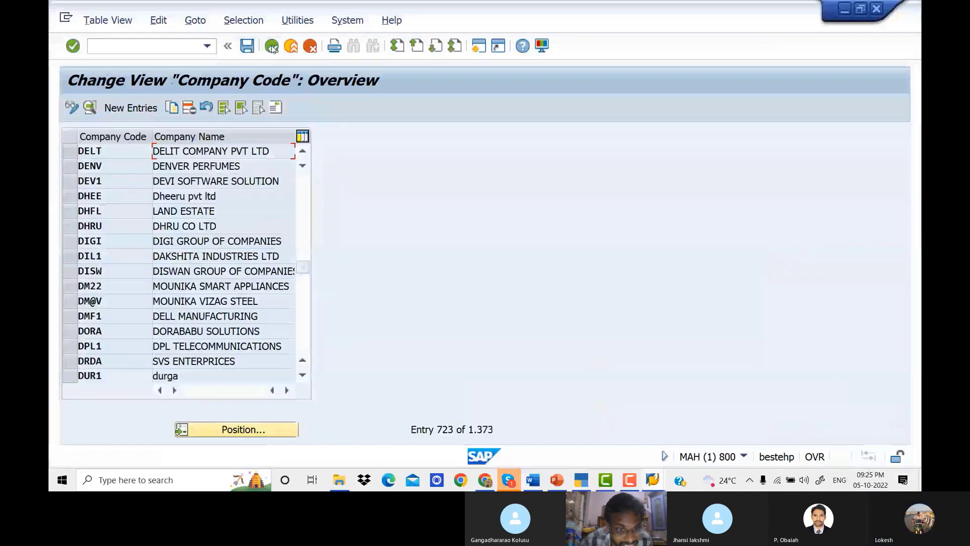
pyautogui.click(271, 47)
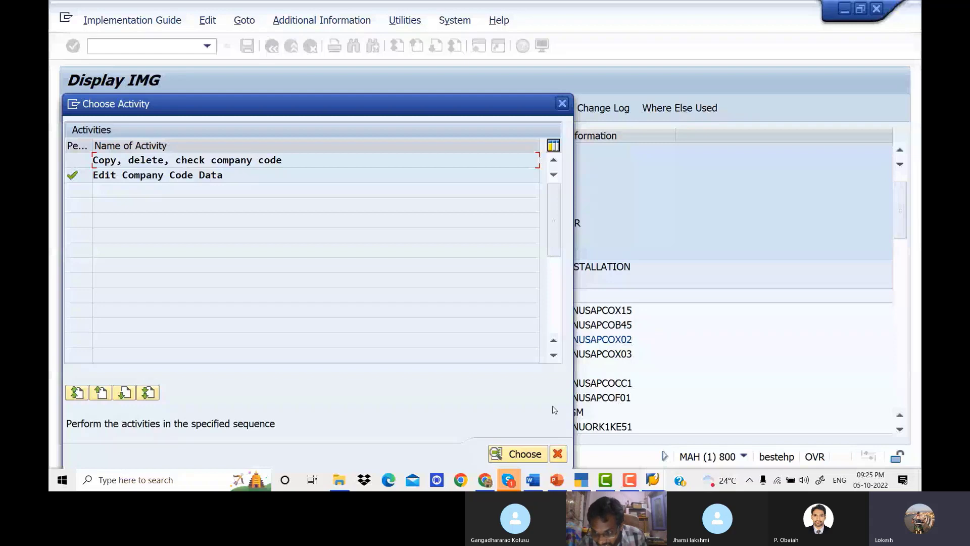
pyautogui.click(558, 454)
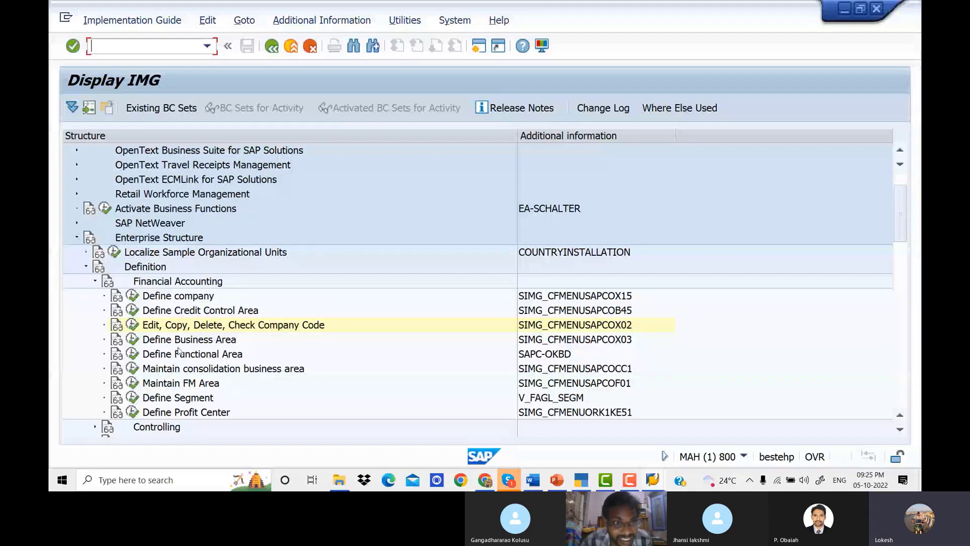
# Step: Check the navigation path in Word, then open Assign company code to company under Enterprise Structure, Assignment, Financial Accounting in SAP
pyautogui.click(539, 480)
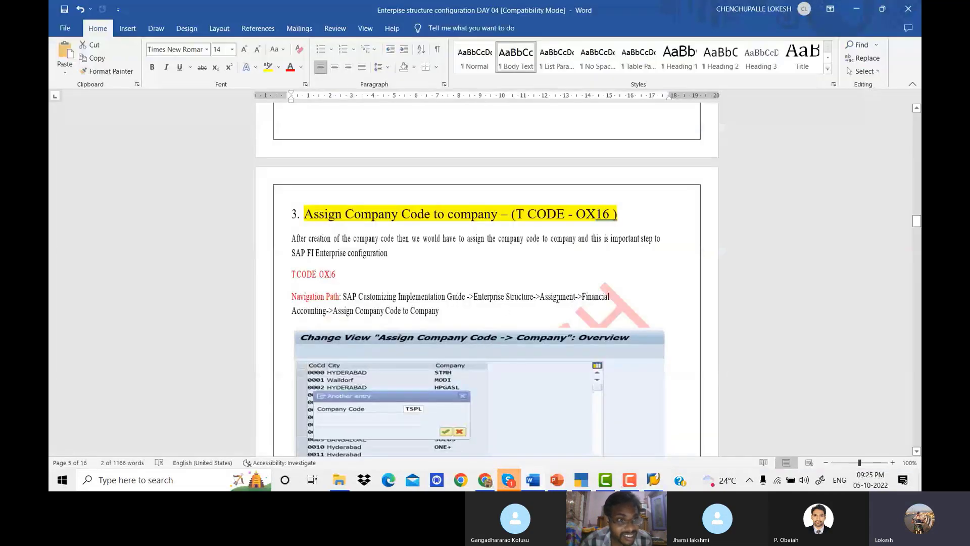
pyautogui.moveTo(654, 483)
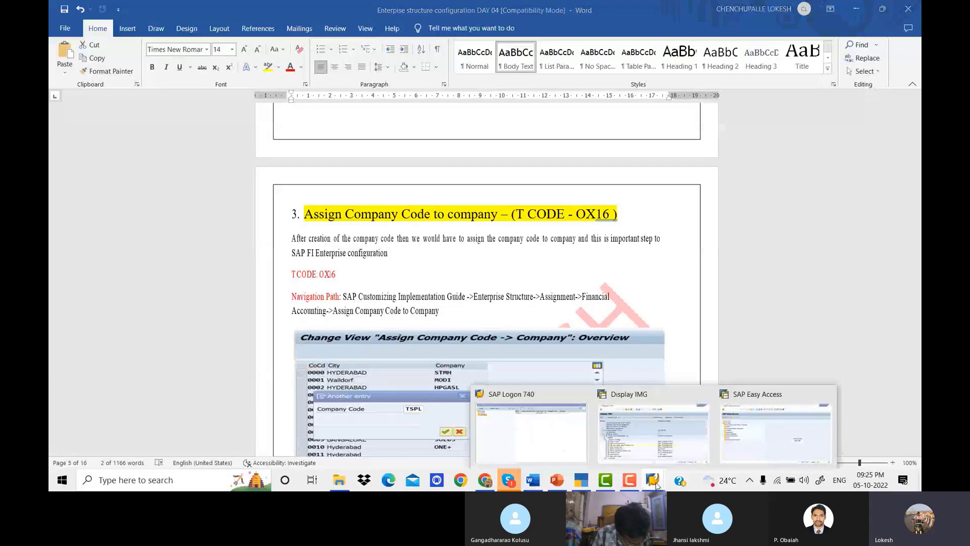
pyautogui.click(659, 448)
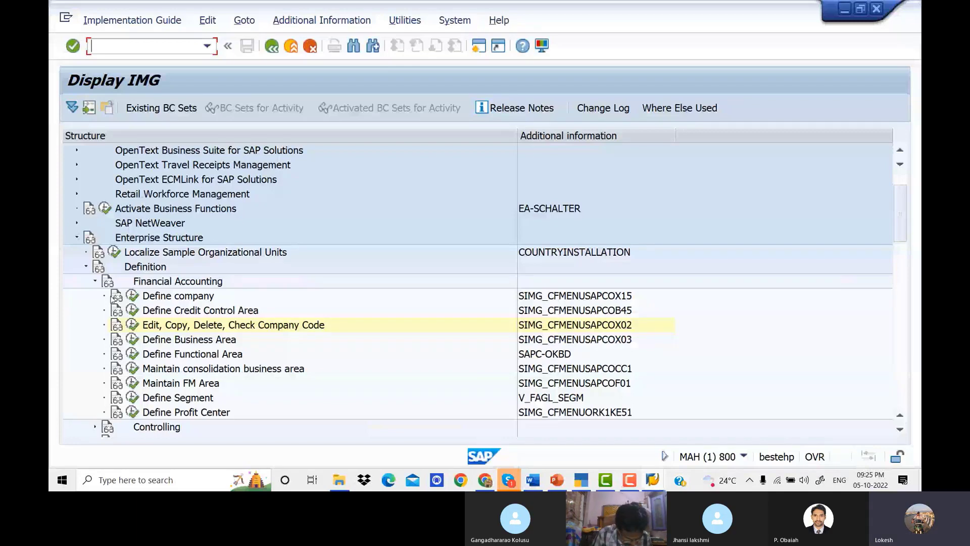
pyautogui.click(86, 267)
pyautogui.click(86, 281)
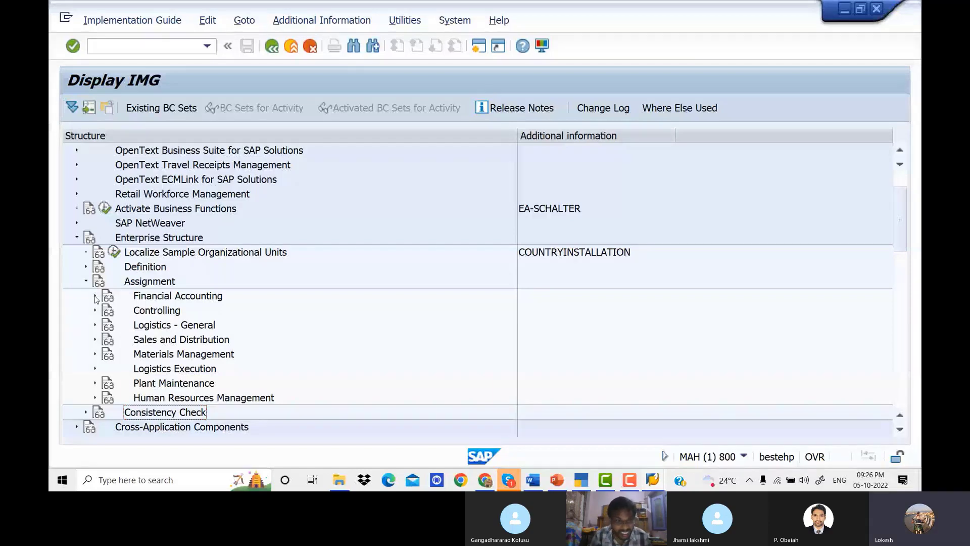
pyautogui.click(95, 297)
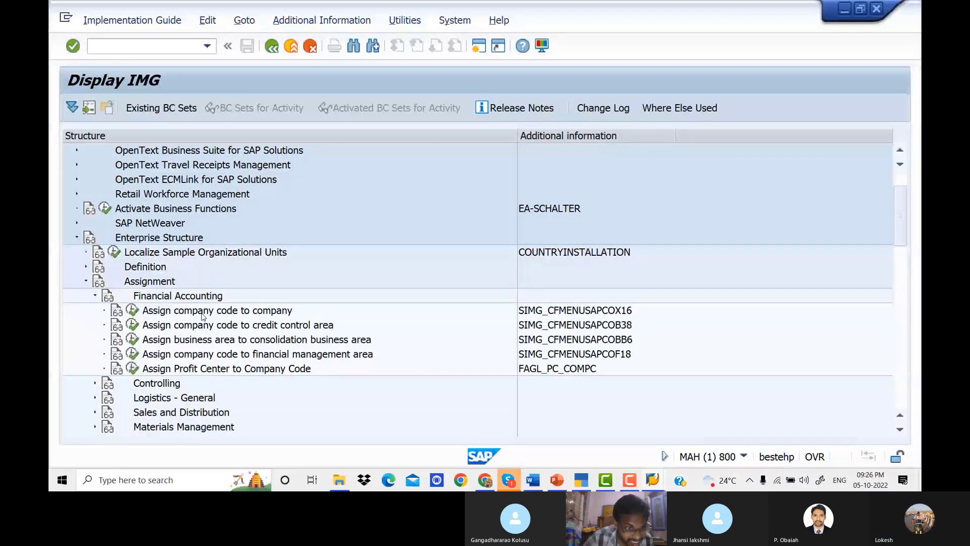
pyautogui.click(134, 311)
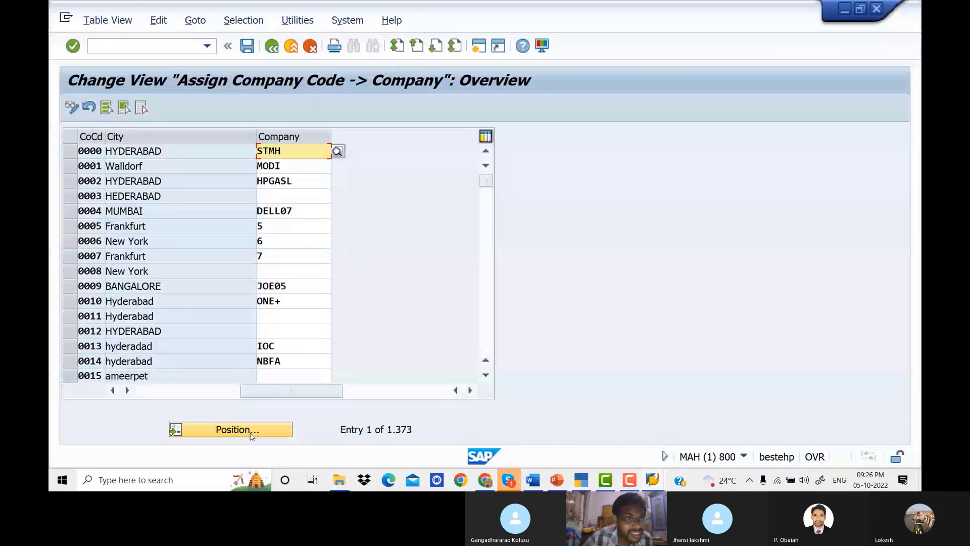
# Step: Review the Another entry example for the company code assignment in the Word notes and return to SAP
pyautogui.hotkey('alt', 'Tab')
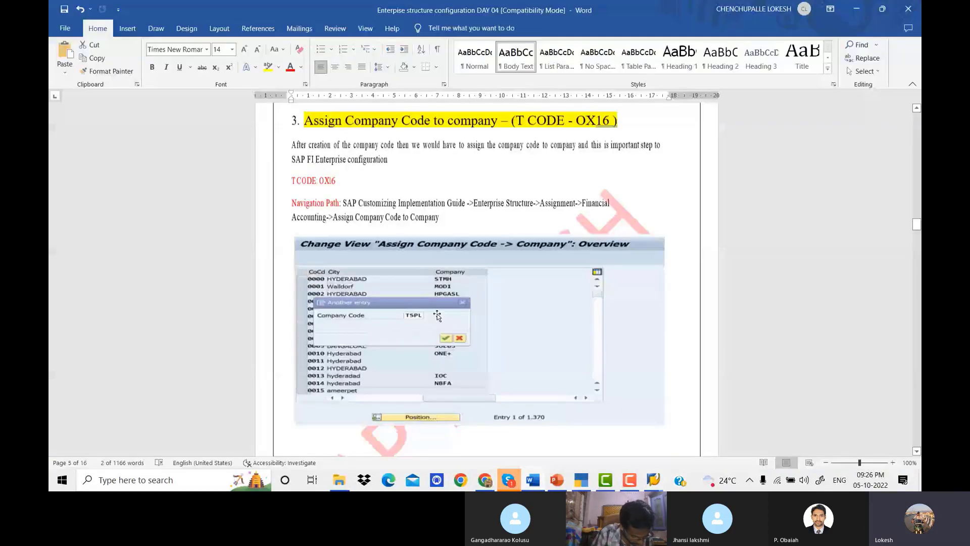
pyautogui.scroll(-1, 437, 315)
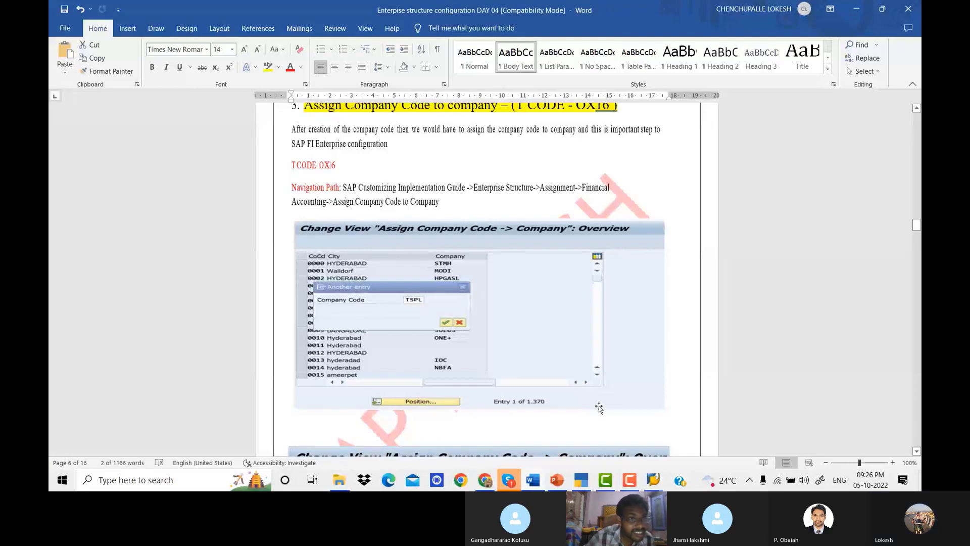
pyautogui.moveTo(653, 480)
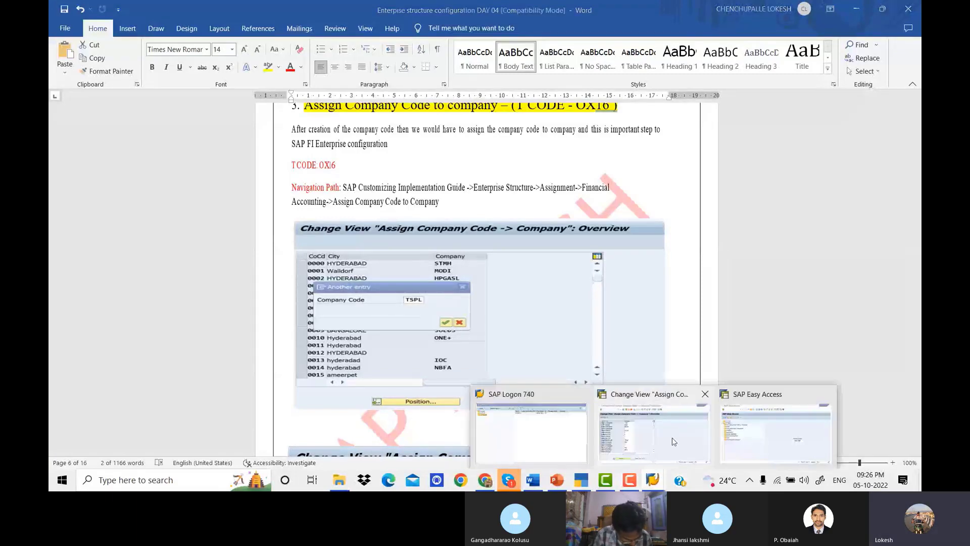
pyautogui.click(673, 441)
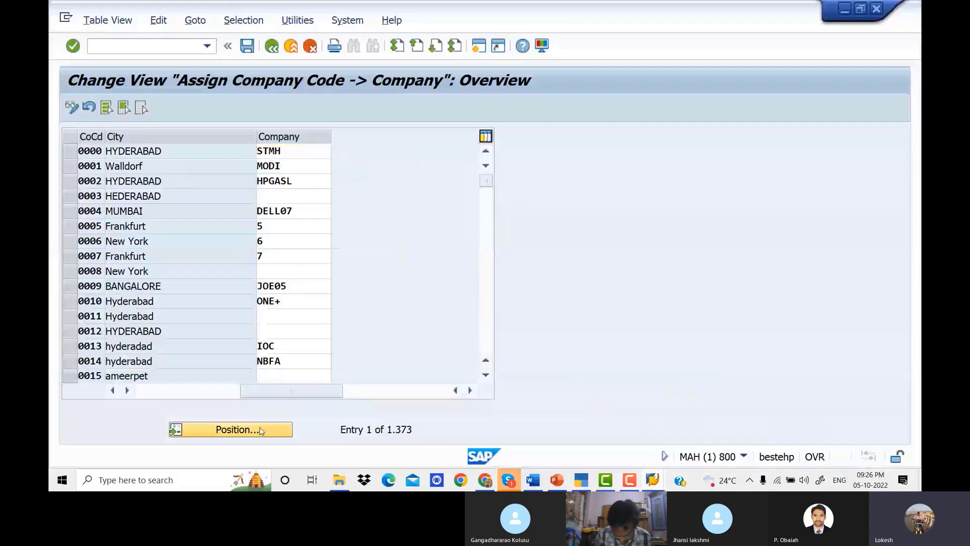
# Step: Enter DELT as the company code to position to in the company code assignment overview
pyautogui.click(260, 431)
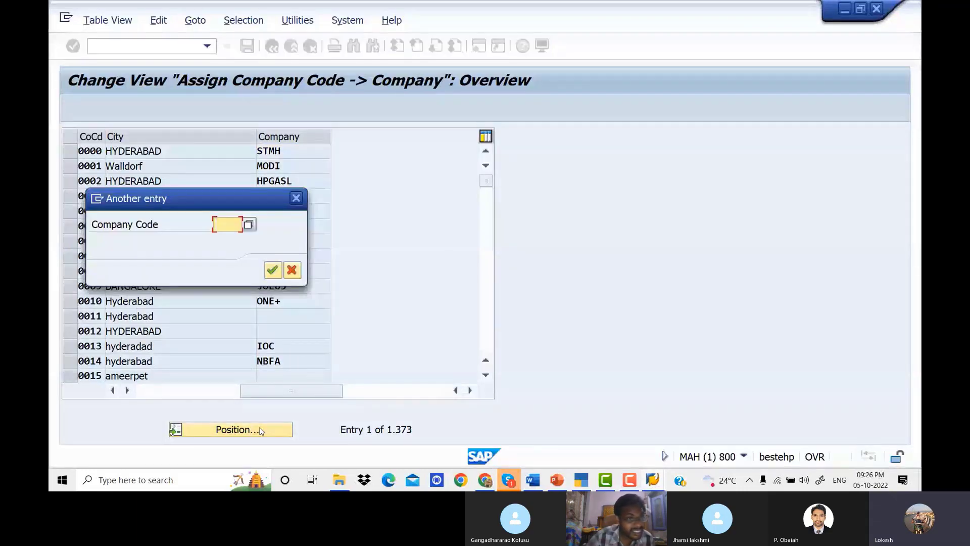
pyautogui.write('de')
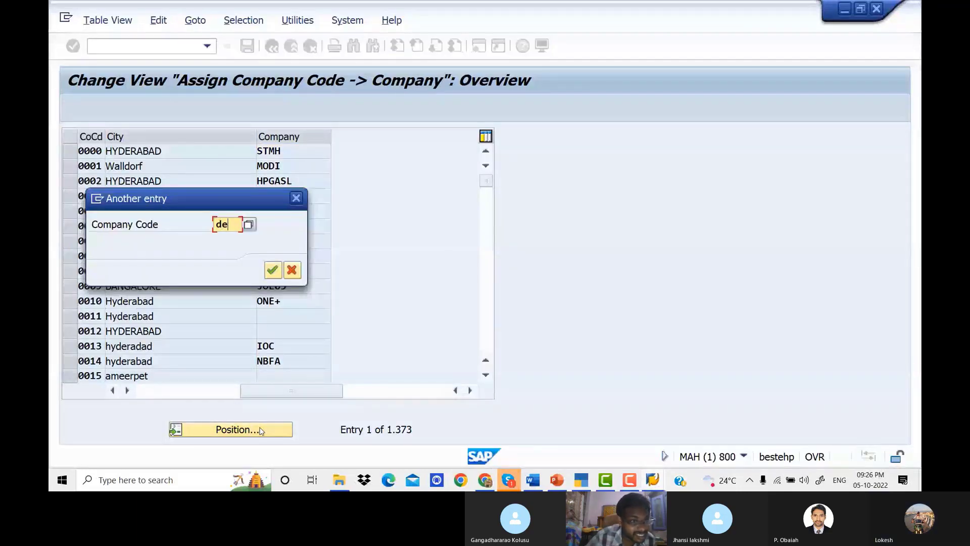
pyautogui.press('BackSpace')
pyautogui.press('BackSpace')
pyautogui.write('D')
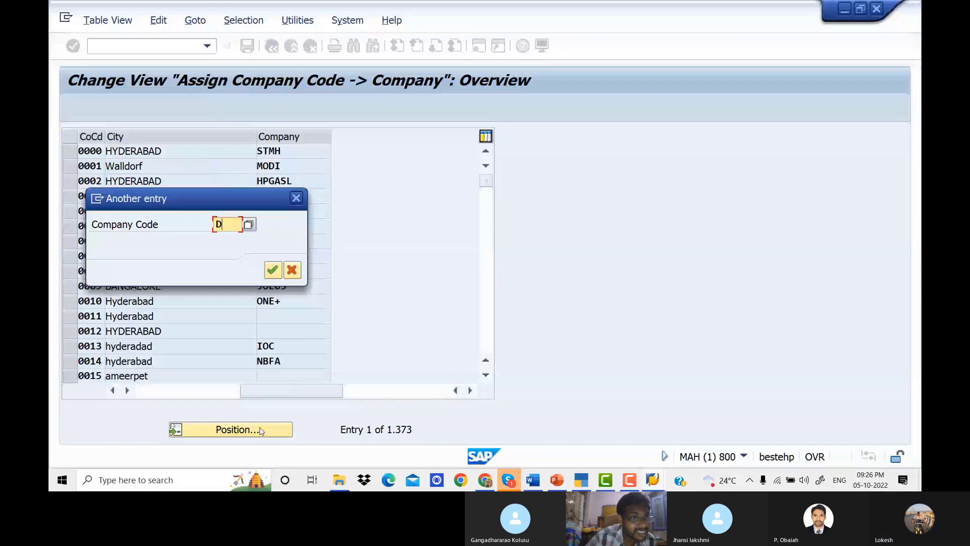
pyautogui.write('ELT')
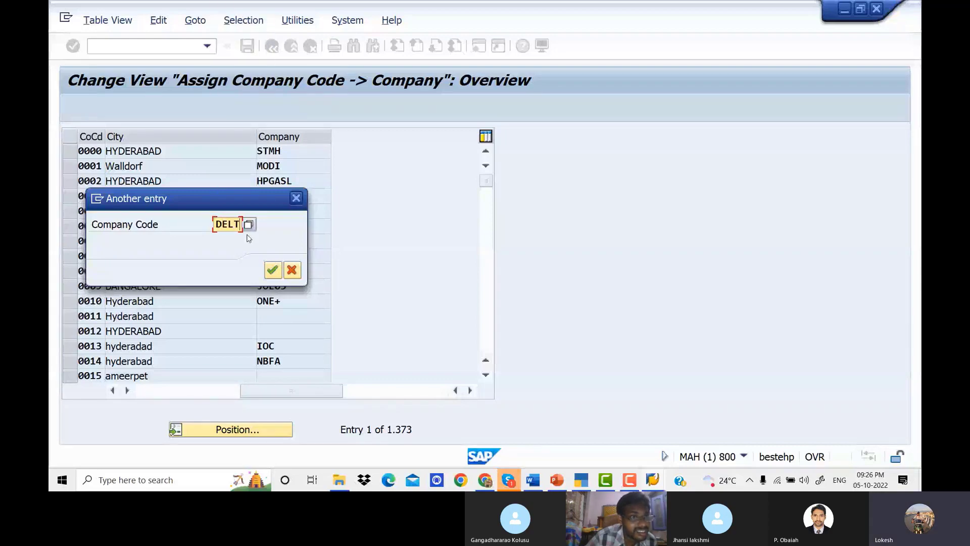
# Step: Open the list of possible company codes and search it for DELT
pyautogui.click(249, 225)
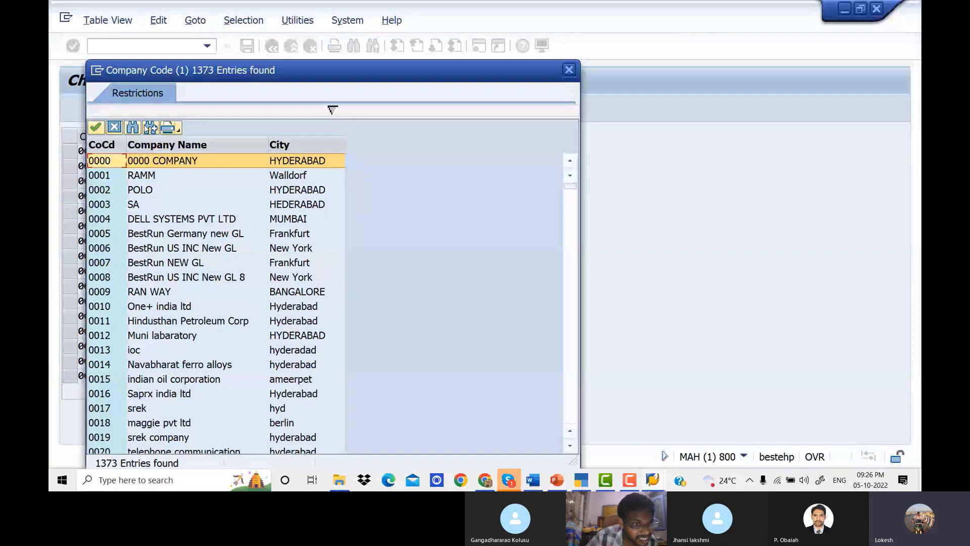
pyautogui.click(135, 128)
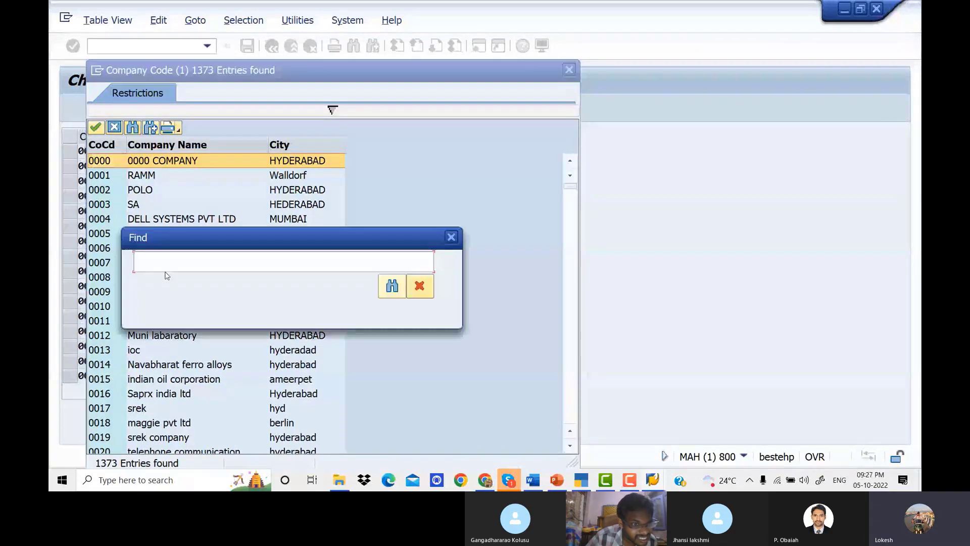
pyautogui.write('DELT')
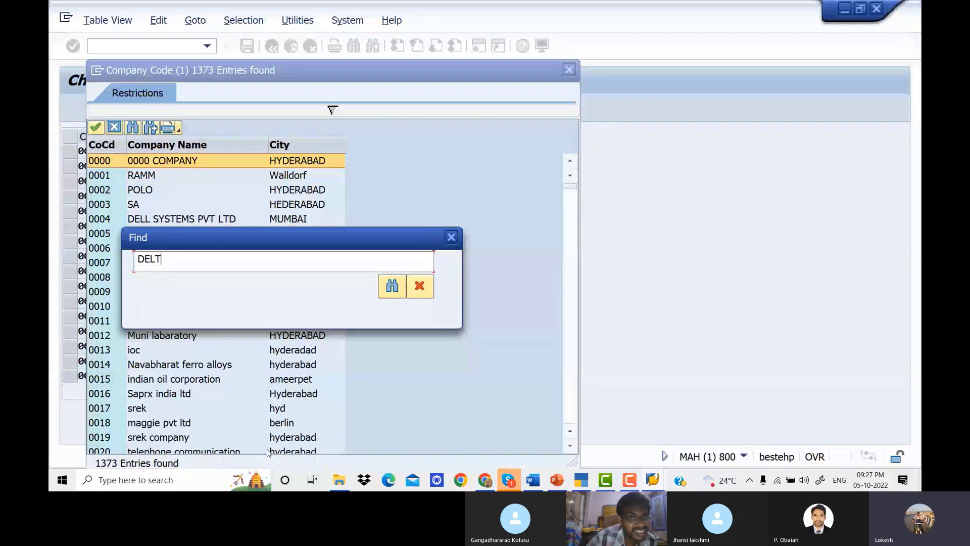
pyautogui.press('Return')
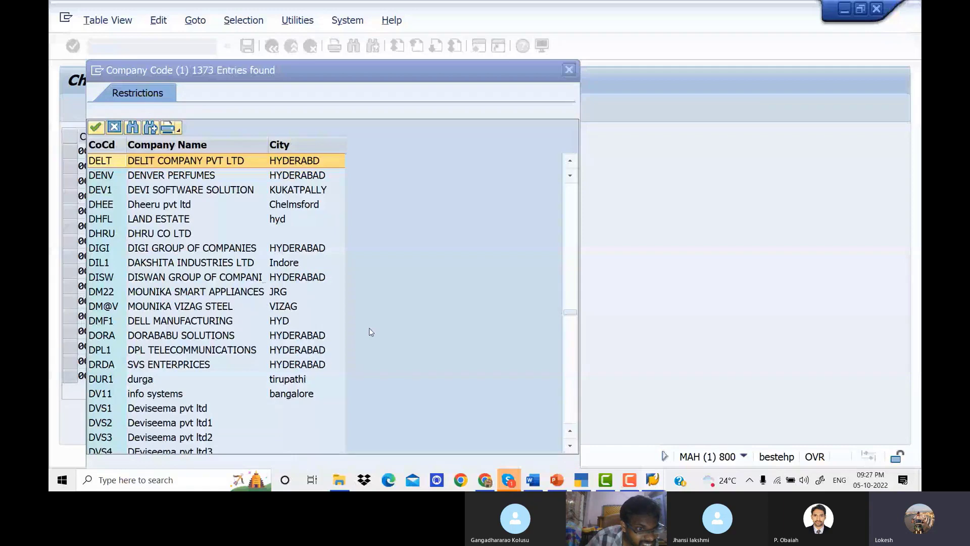
# Step: Choose company code DELT from the list and position the company code assignment overview at it
pyautogui.doubleClick(248, 163)
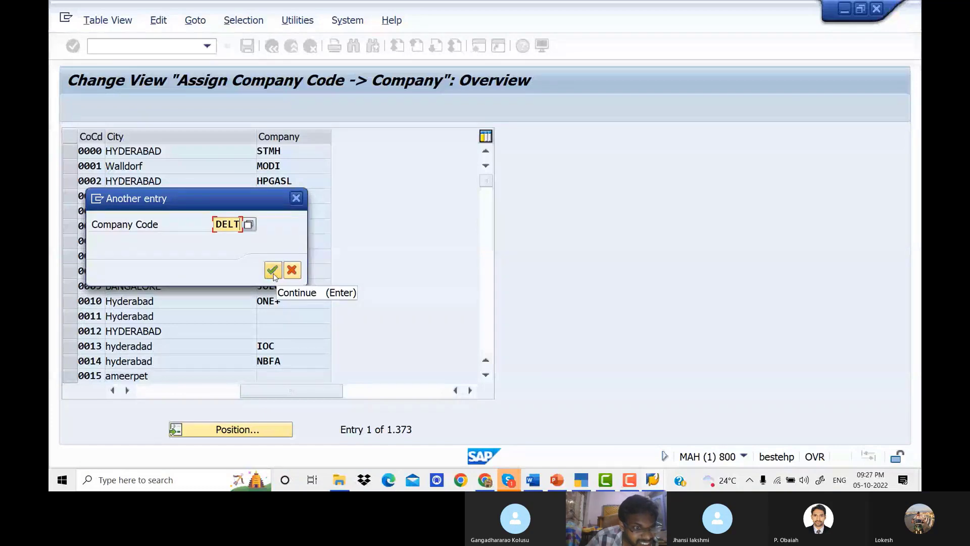
pyautogui.click(273, 273)
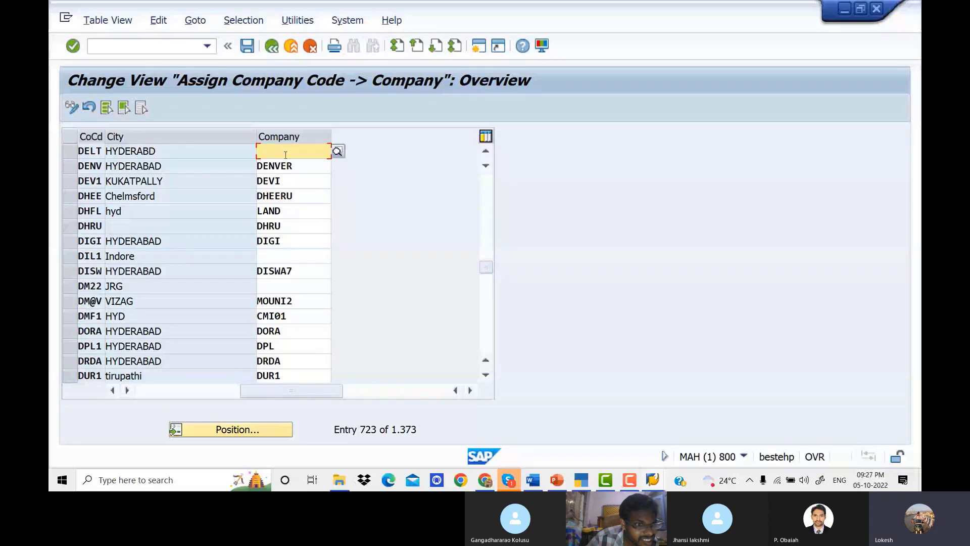
# Step: Open the list of possible companies for company code DELT and search it for DELIT1
pyautogui.click(337, 152)
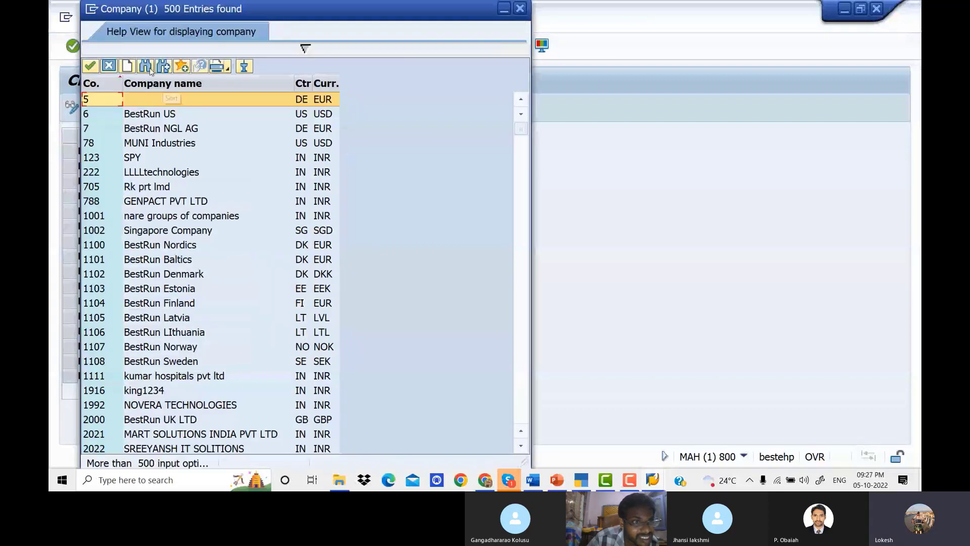
pyautogui.click(146, 67)
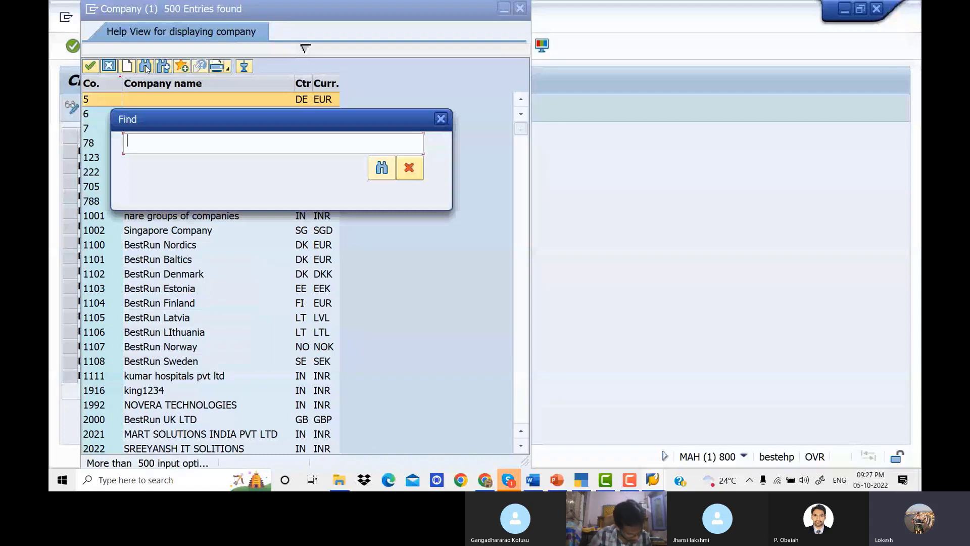
pyautogui.write('DEL')
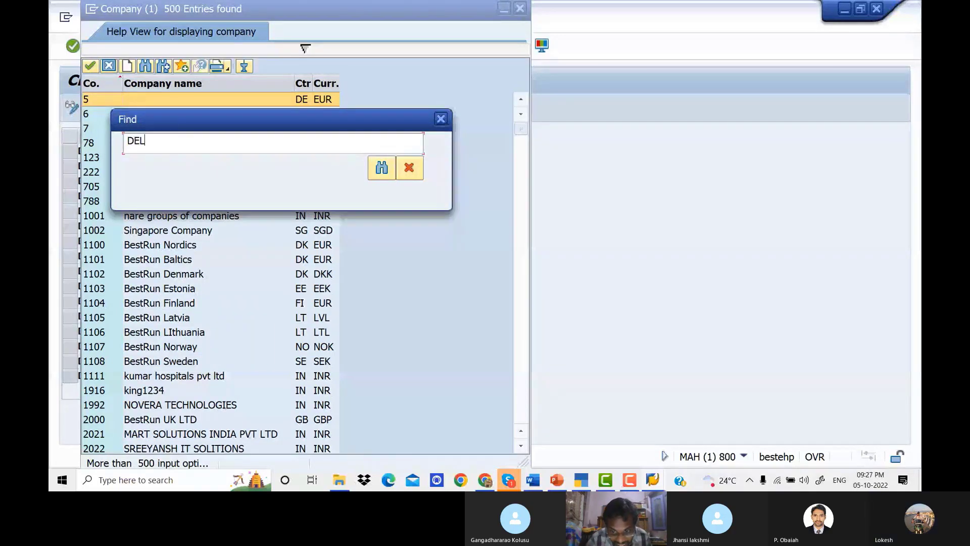
pyautogui.write('IT1')
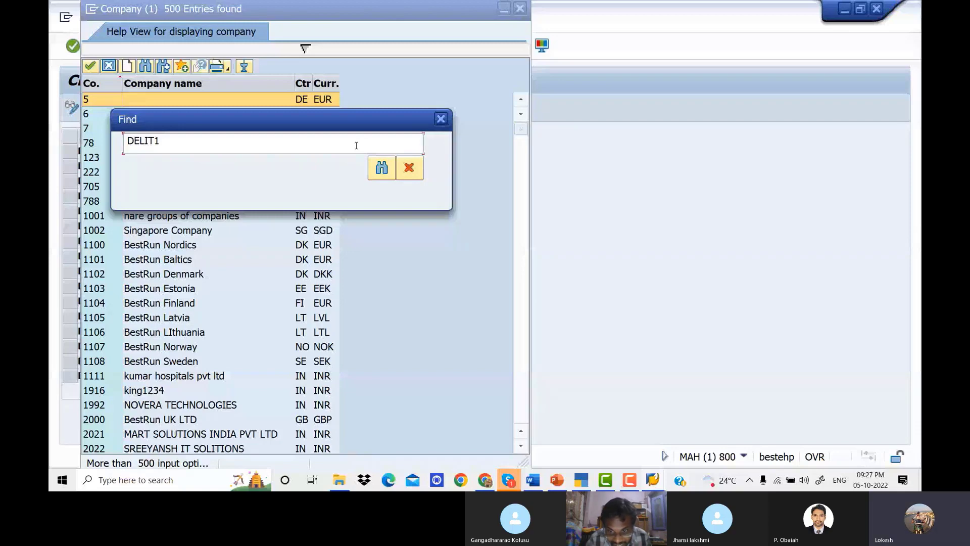
pyautogui.press('Return')
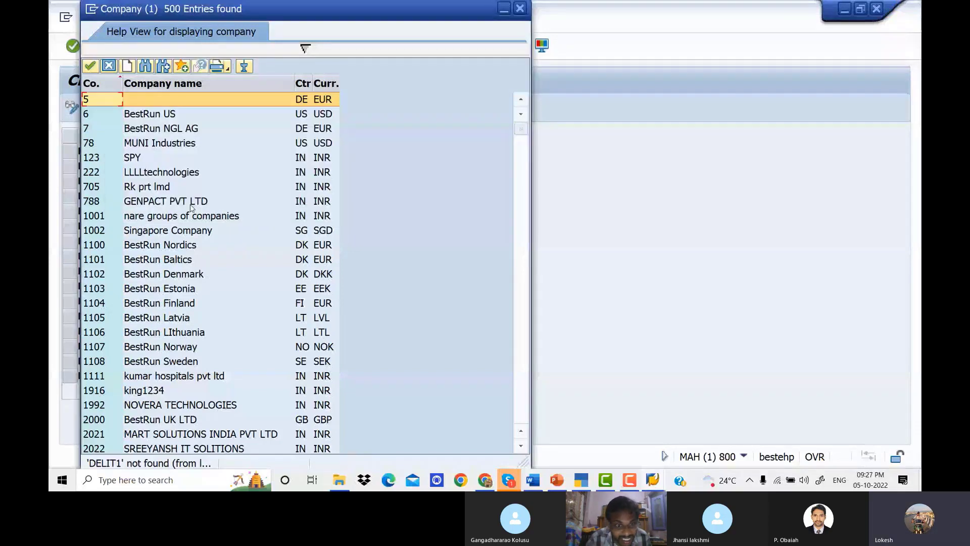
# Step: Look through the company list for DELIT1 among the codes starting with DE, and close the list without choosing an entry
pyautogui.scroll(-2, 195, 213)
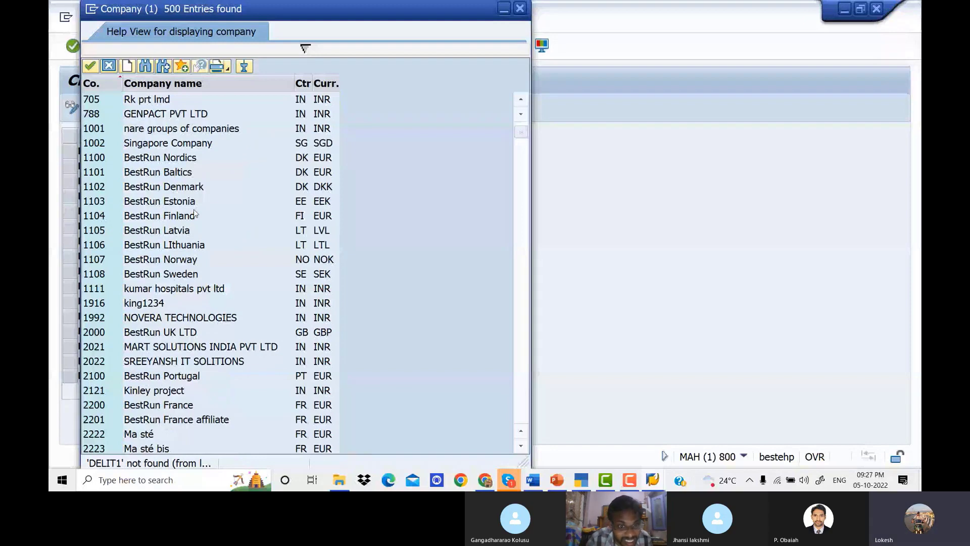
pyautogui.scroll(-7, 195, 213)
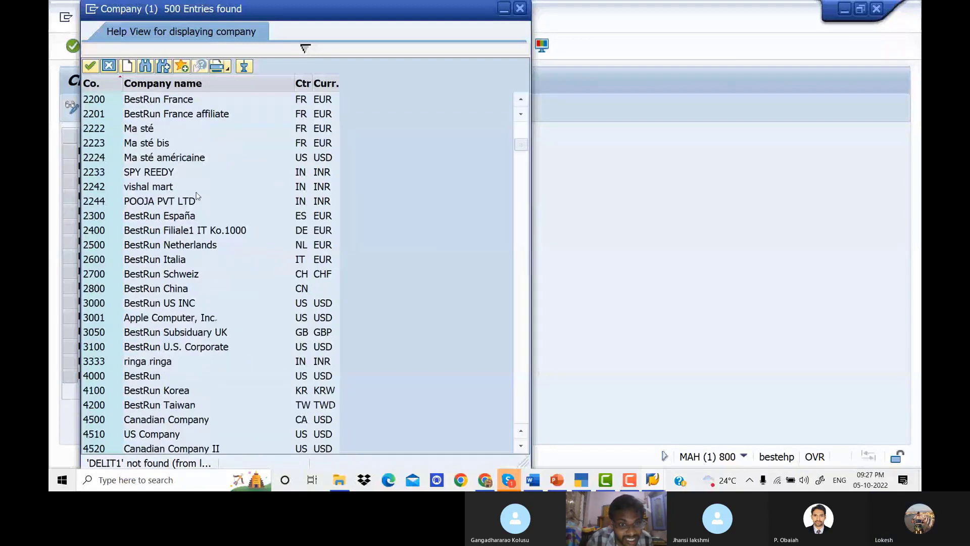
pyautogui.scroll(-7, 197, 197)
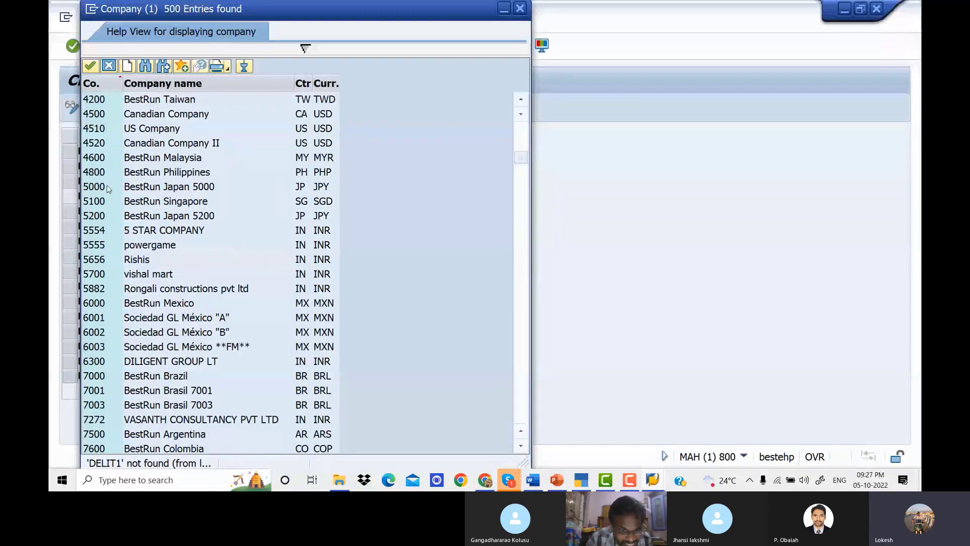
pyautogui.scroll(-5, 110, 188)
pyautogui.scroll(-8, 112, 188)
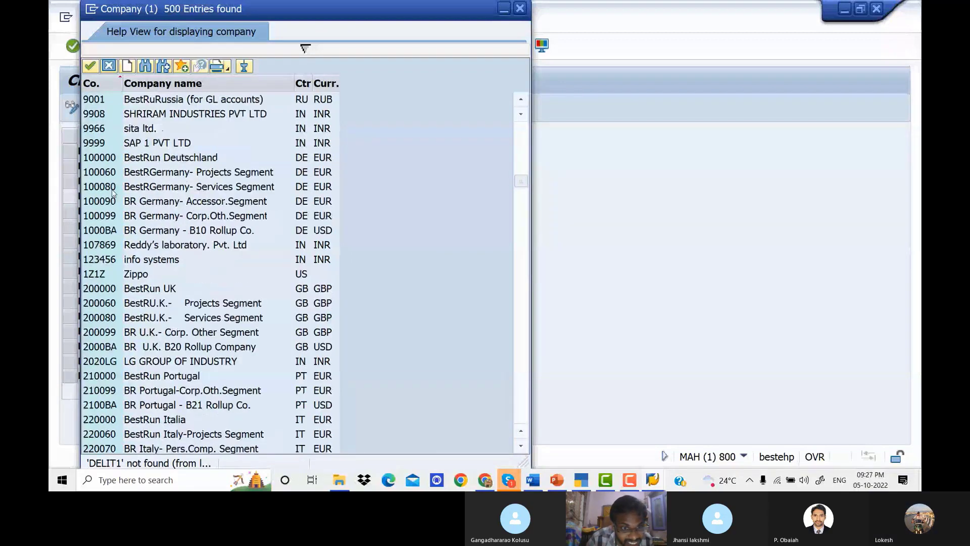
pyautogui.scroll(-18, 114, 227)
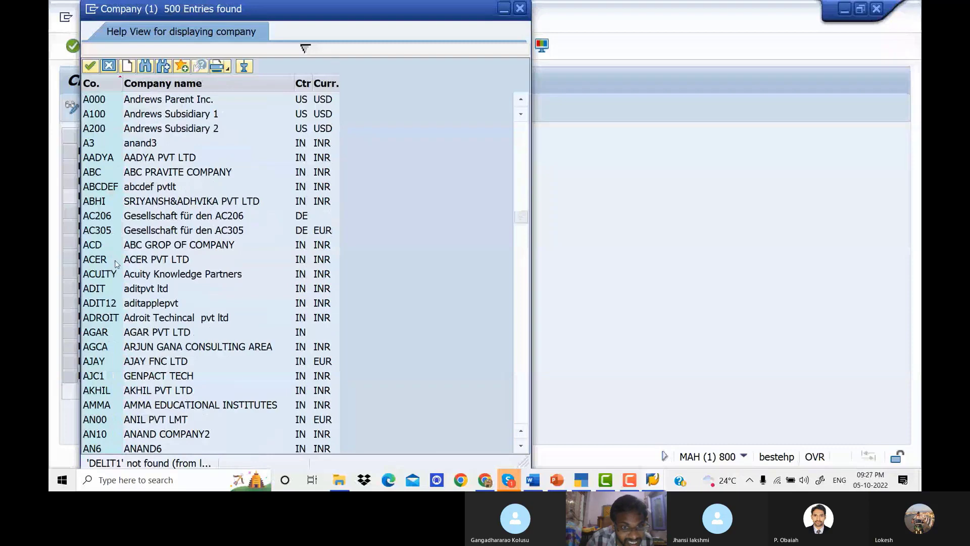
pyautogui.scroll(-15, 117, 263)
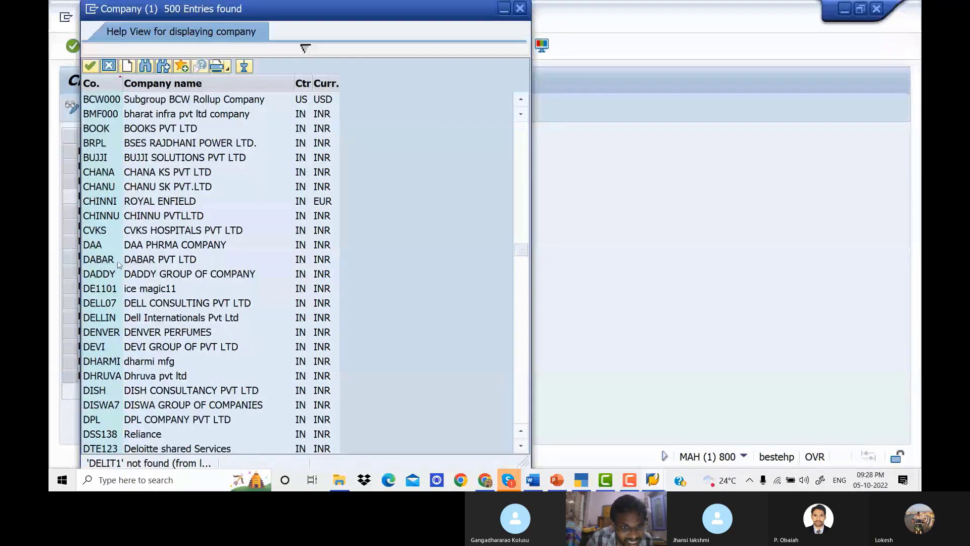
pyautogui.scroll(-2, 119, 278)
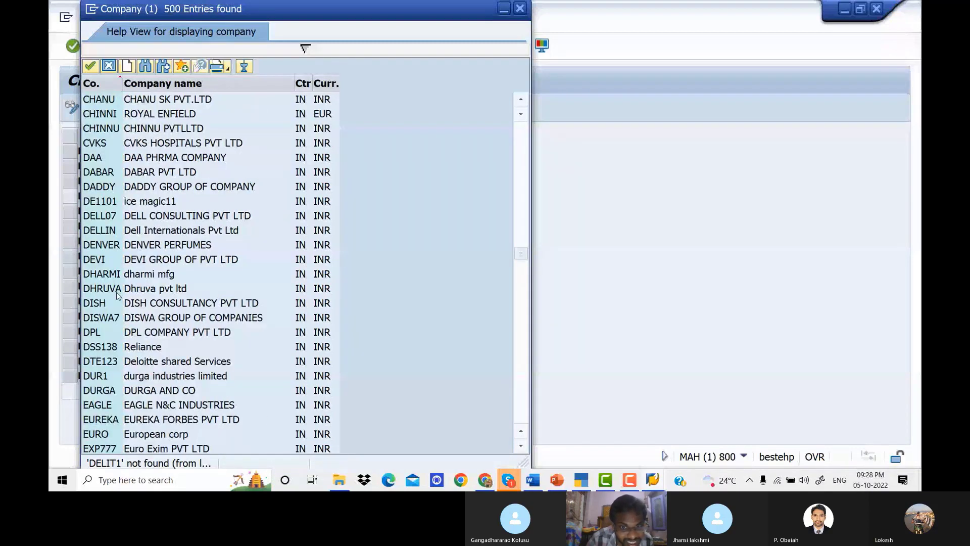
pyautogui.scroll(-3, 119, 288)
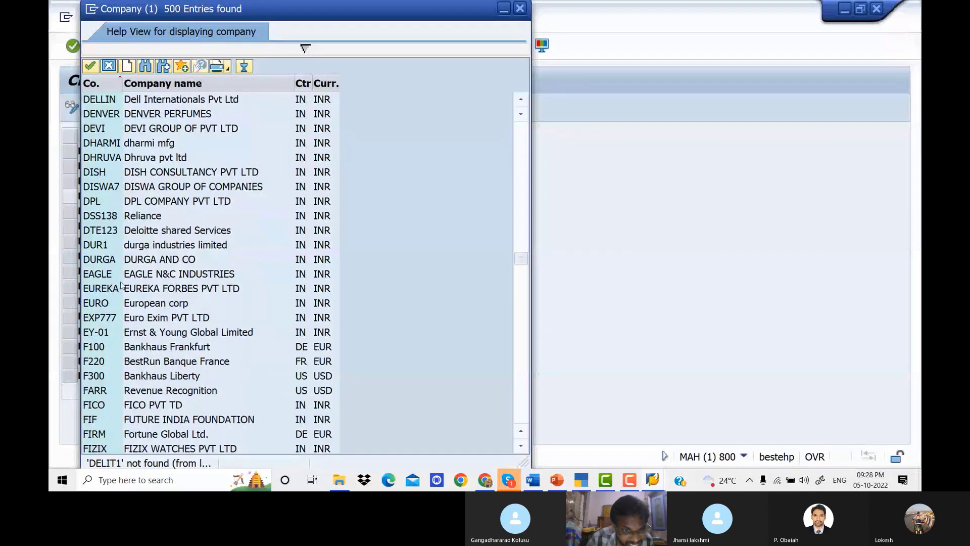
pyautogui.scroll(1, 121, 286)
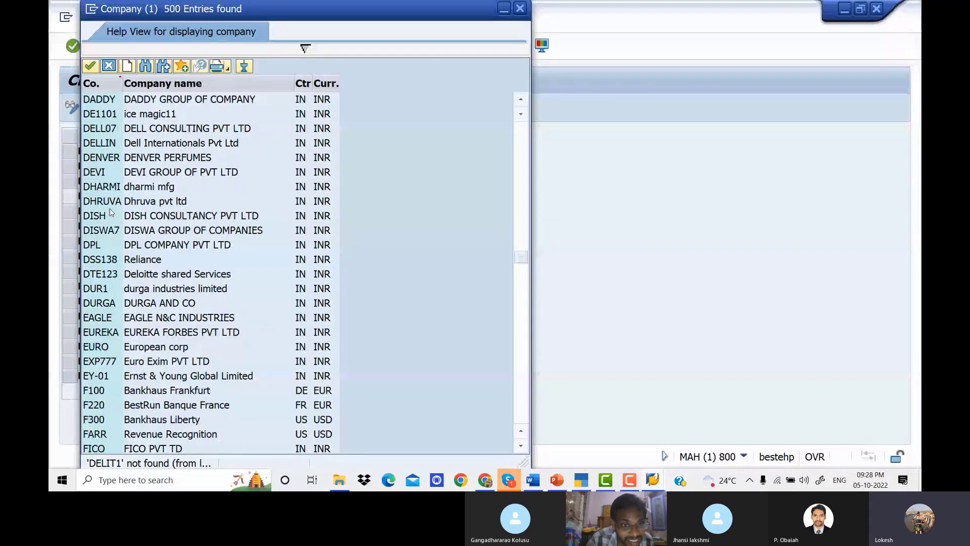
pyautogui.scroll(2, 114, 146)
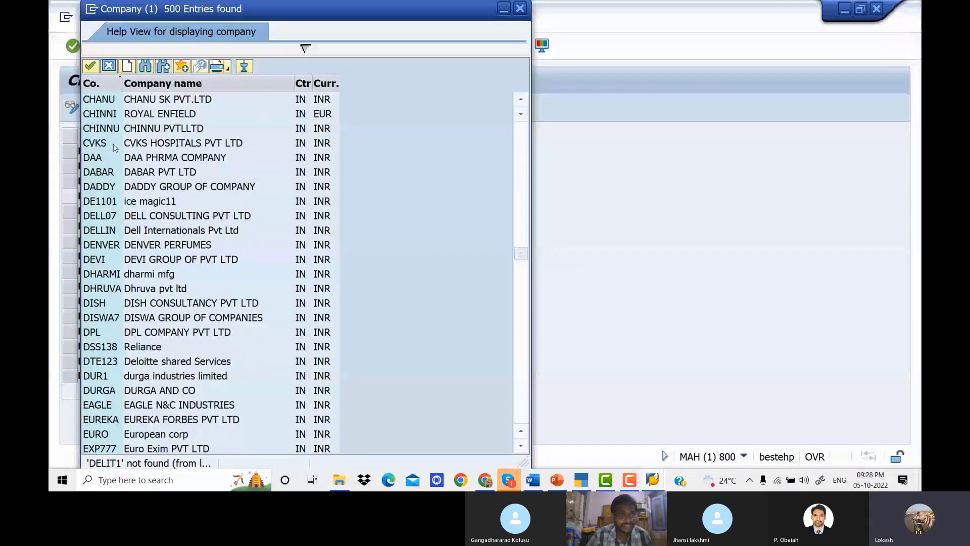
pyautogui.press('Escape')
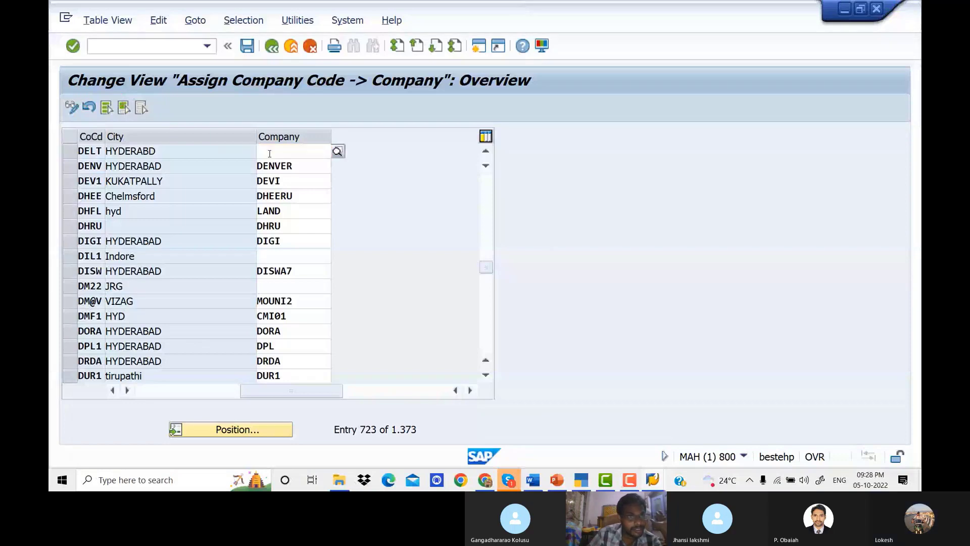
# Step: Assign company DELIT1 to company code DELT, choosing the matching suggestion DELIT COMPANY PVT LTD
pyautogui.click(269, 152)
pyautogui.write('D')
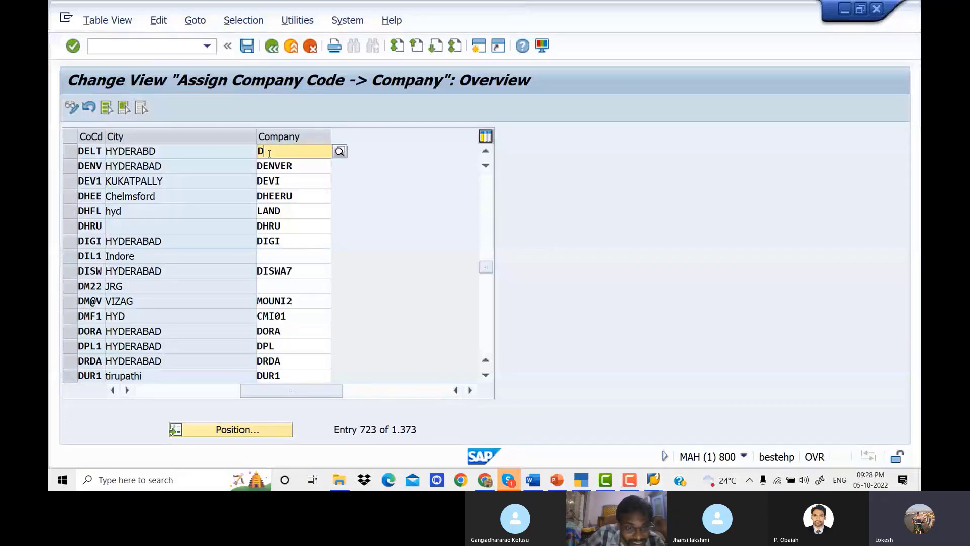
pyautogui.write('E')
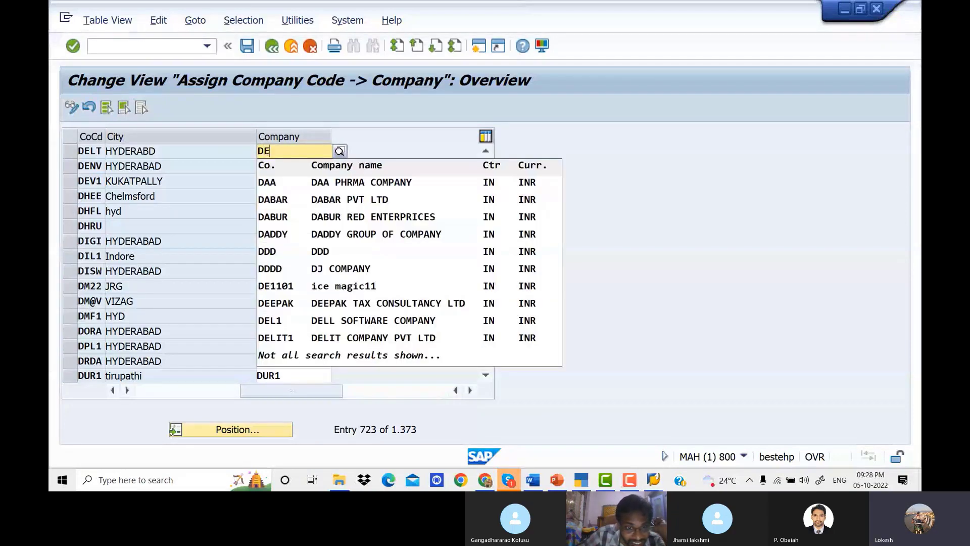
pyautogui.write('LIT1')
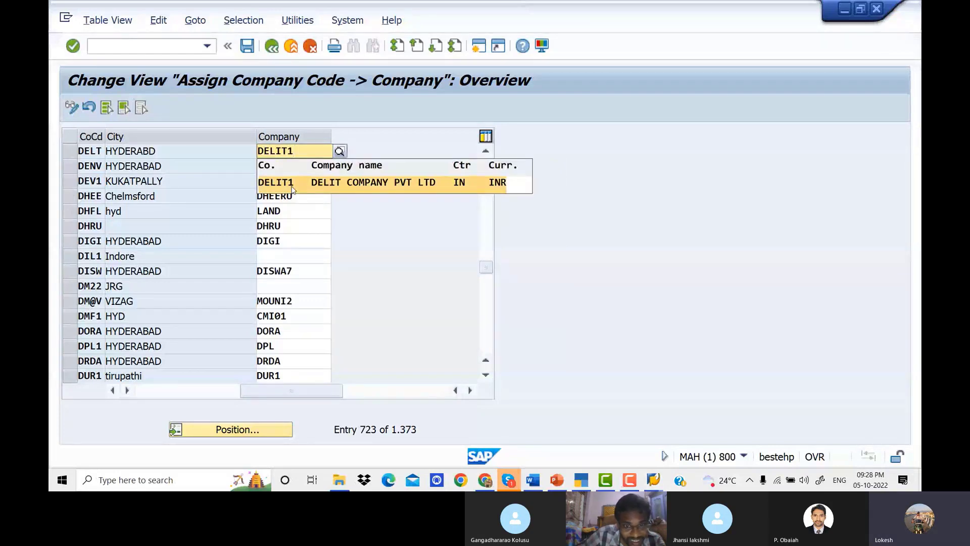
pyautogui.click(293, 185)
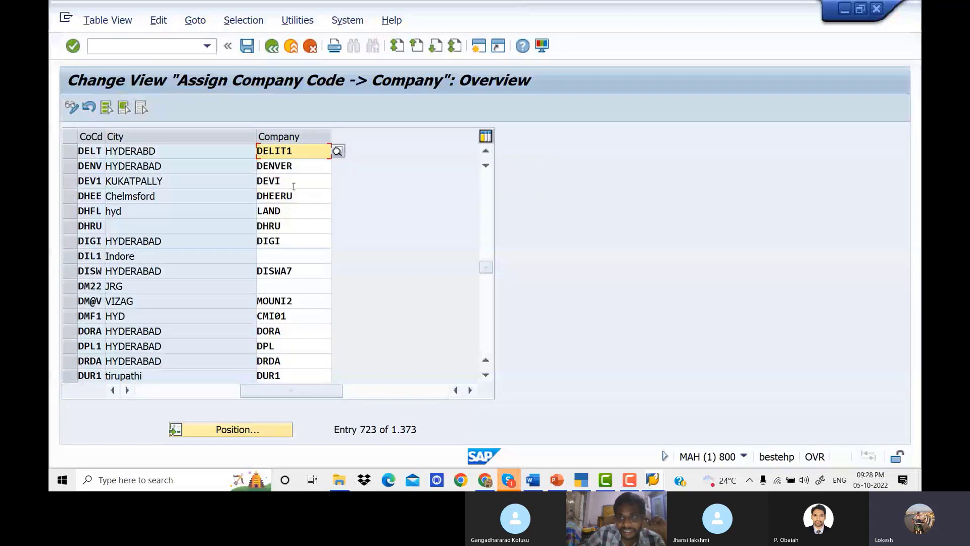
# Step: Save the assignment under a new customizing request with the short description Assign Company Code to Company
pyautogui.click(247, 46)
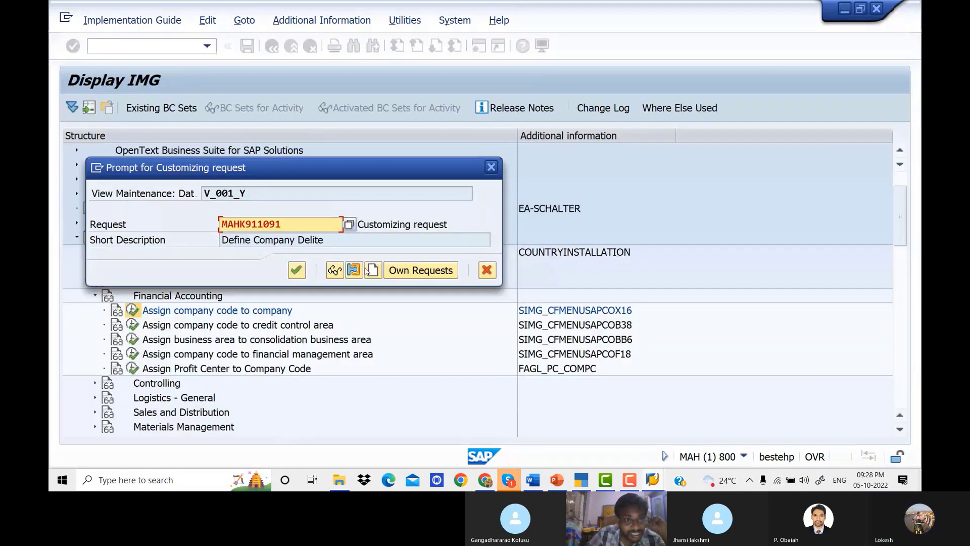
pyautogui.click(369, 270)
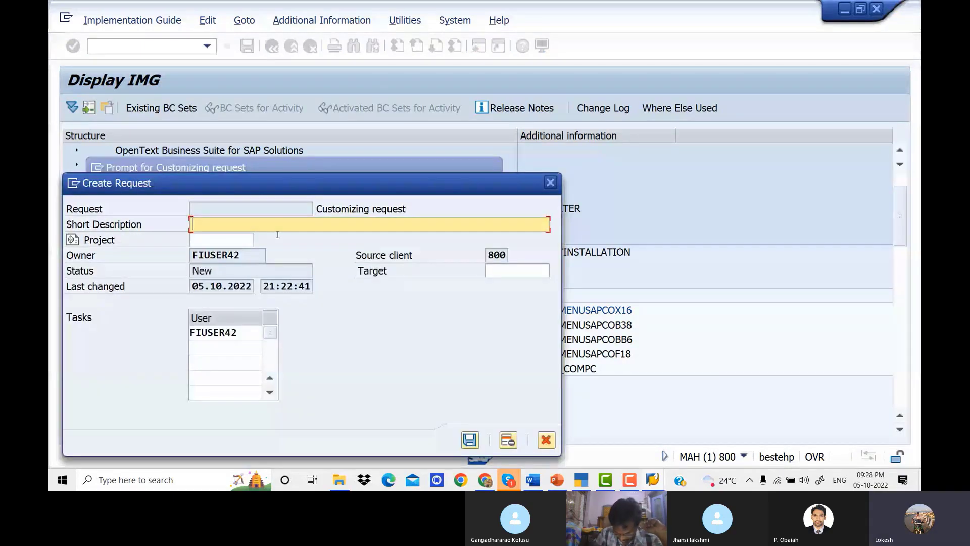
pyautogui.write('Assign Com')
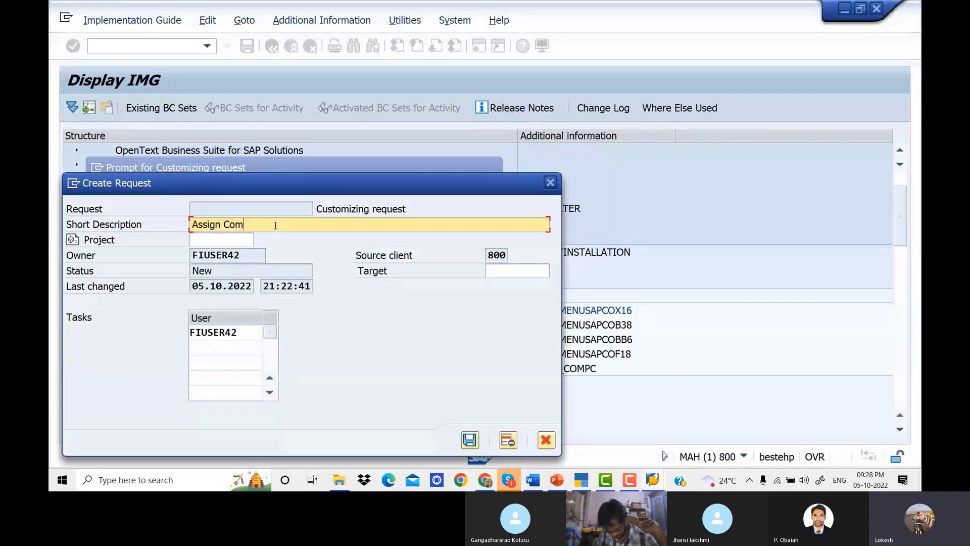
pyautogui.write('pany C')
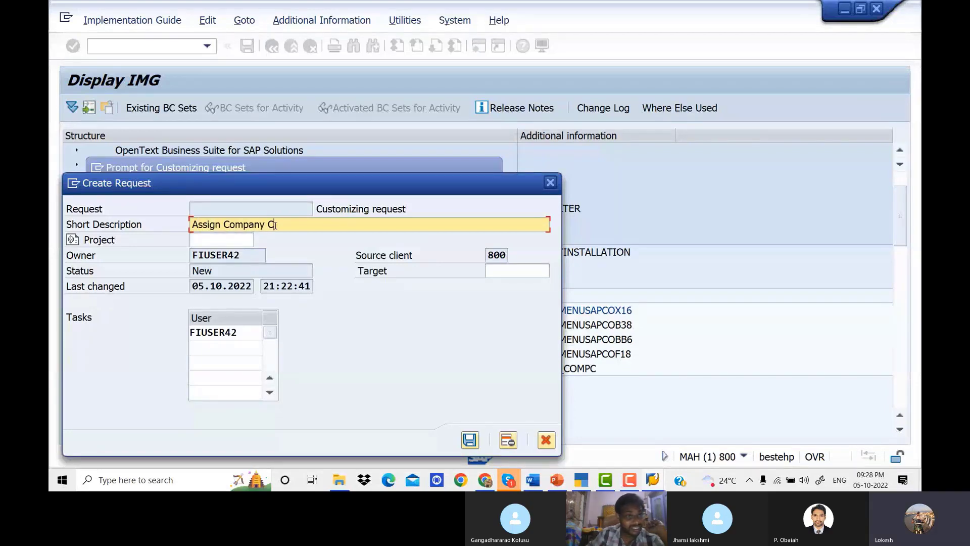
pyautogui.write('ode to C')
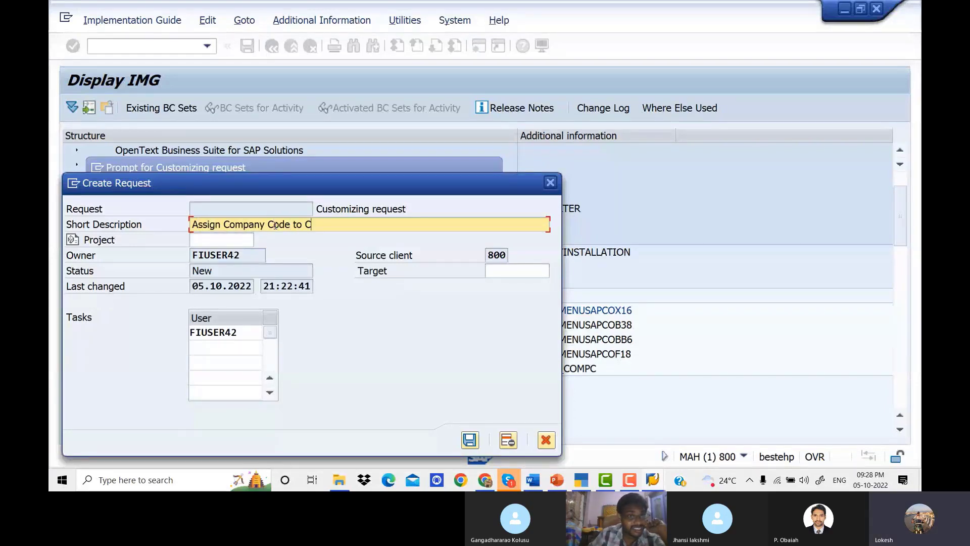
pyautogui.write('ompn')
pyautogui.press('BackSpace')
pyautogui.write('a')
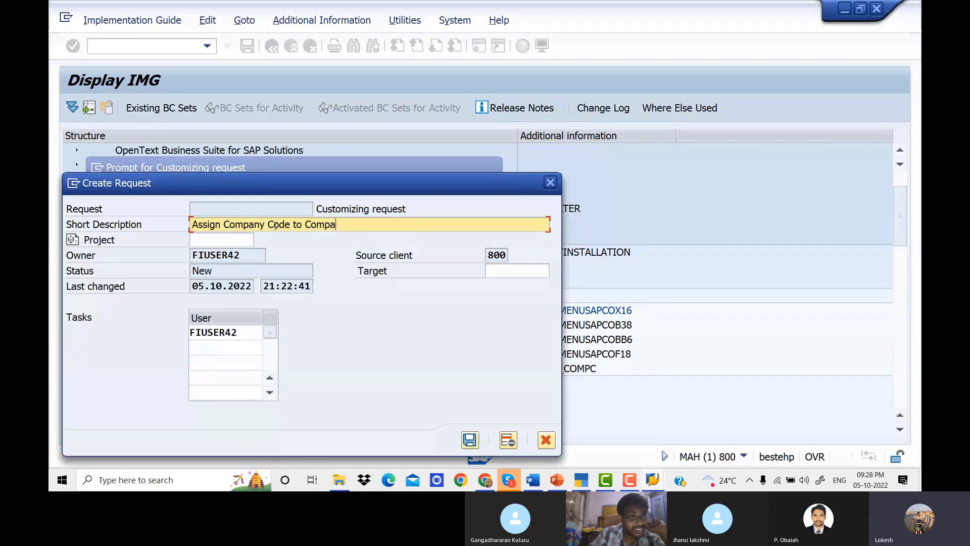
pyautogui.write('ny')
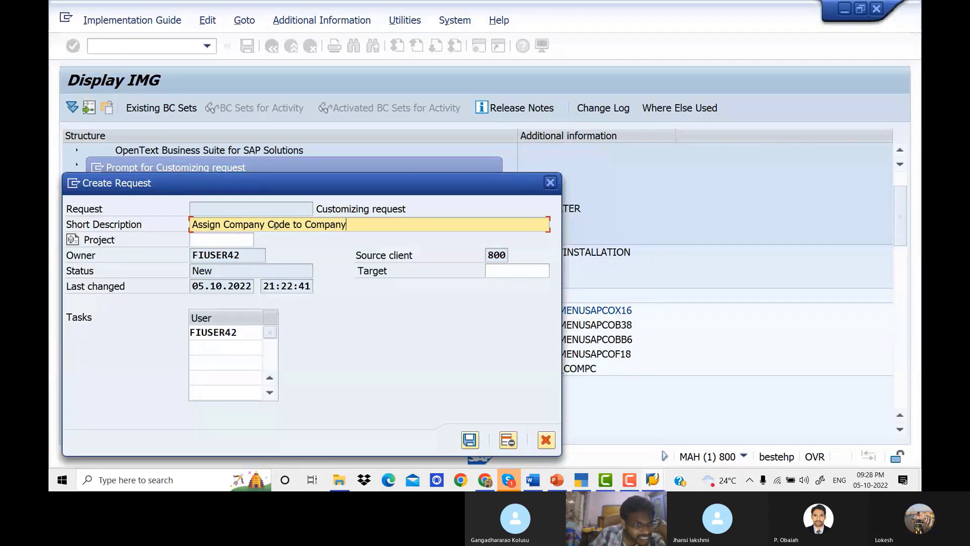
pyautogui.click(470, 439)
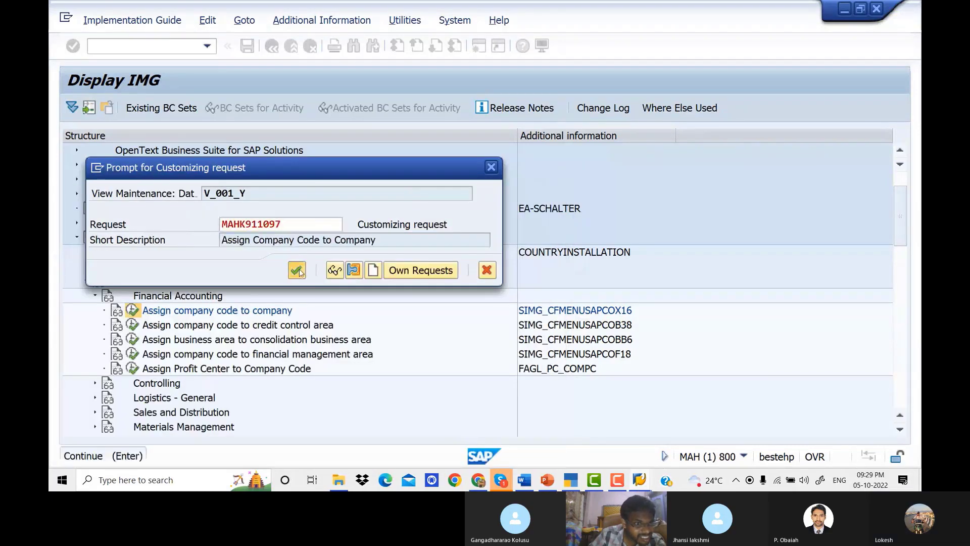
pyautogui.click(299, 272)
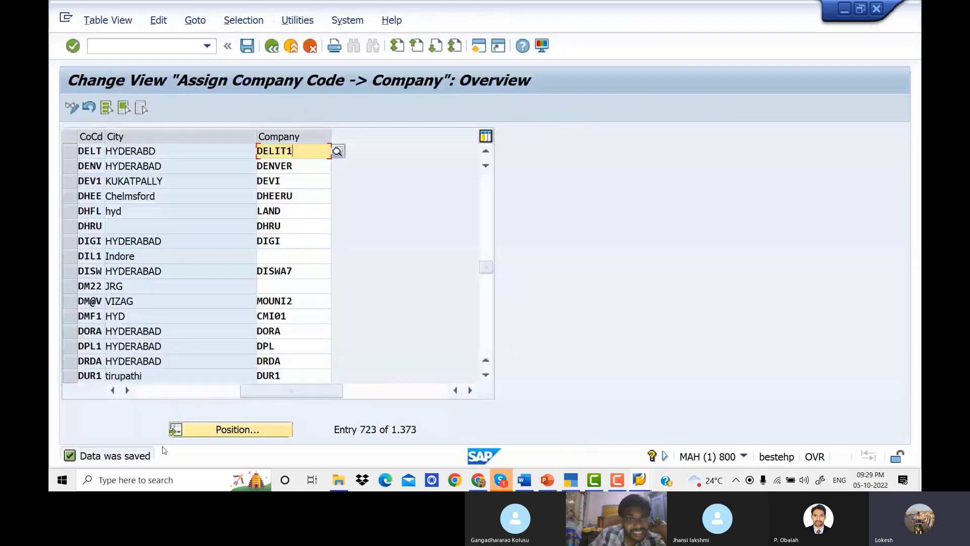
# Step: Review the Define Business Area (OX03) section in the Word notes and return to the SAP assignment overview
pyautogui.click(528, 484)
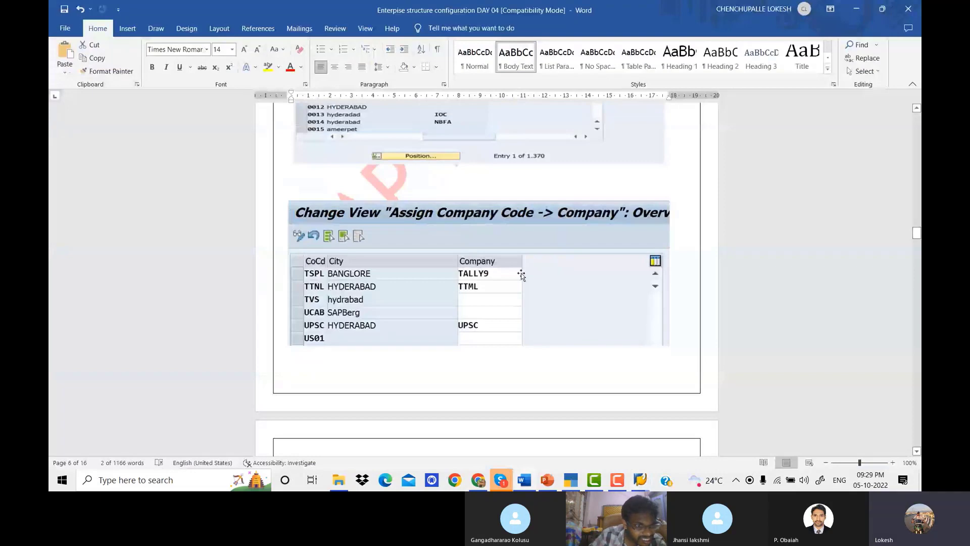
pyautogui.scroll(-10, 521, 274)
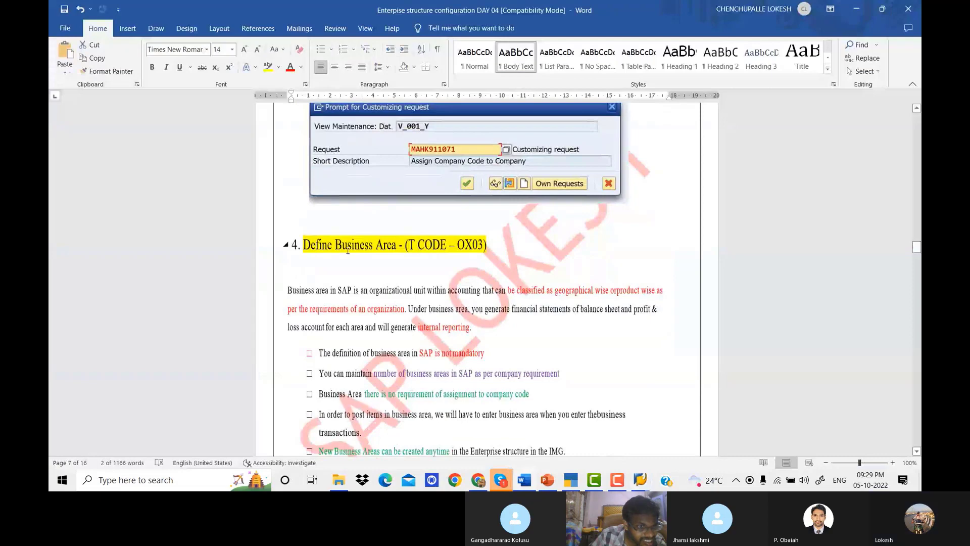
pyautogui.scroll(-1, 324, 217)
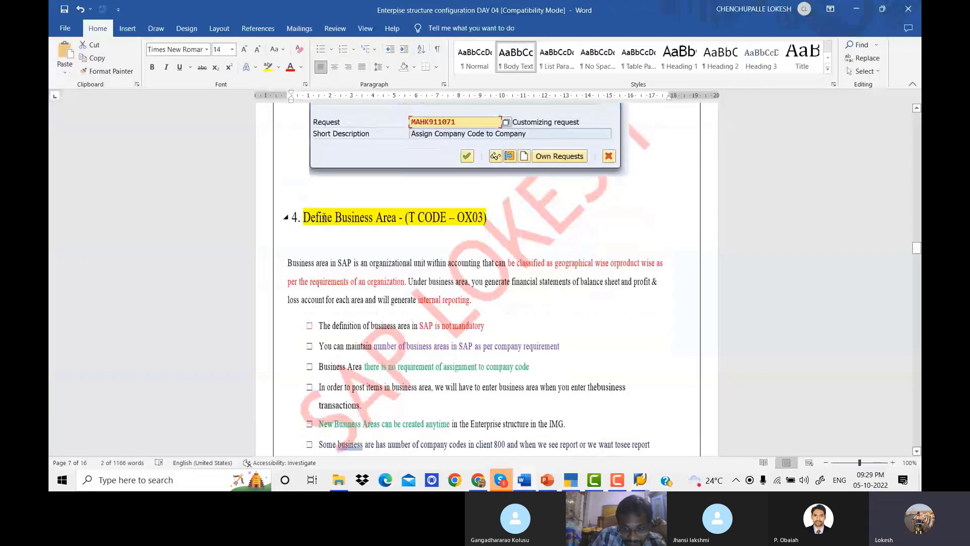
pyautogui.click(639, 480)
pyautogui.click(576, 449)
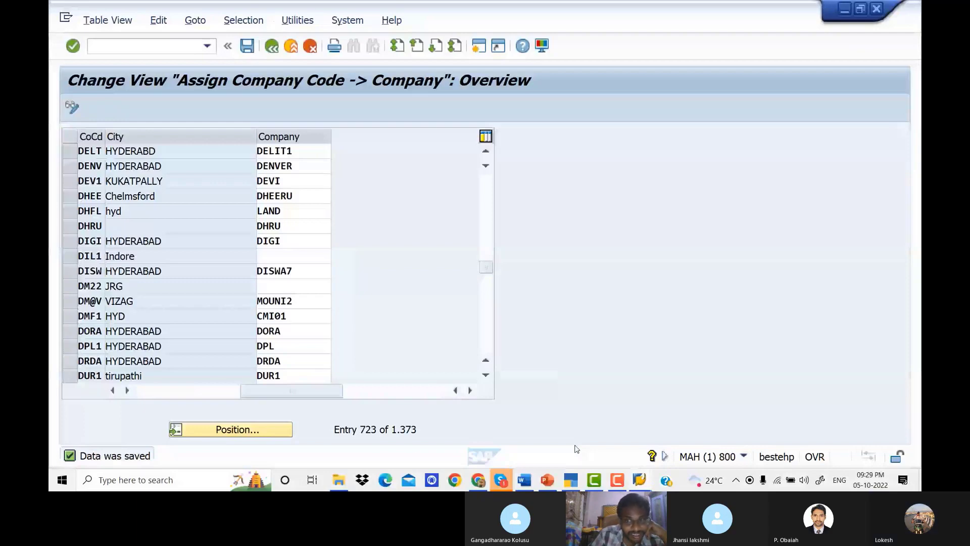
# Step: Open Define Business Area under Enterprise Structure, Financial Accounting definition, and copy the existing business areas 0002, 001 and 0013 as templates
pyautogui.press('F3')
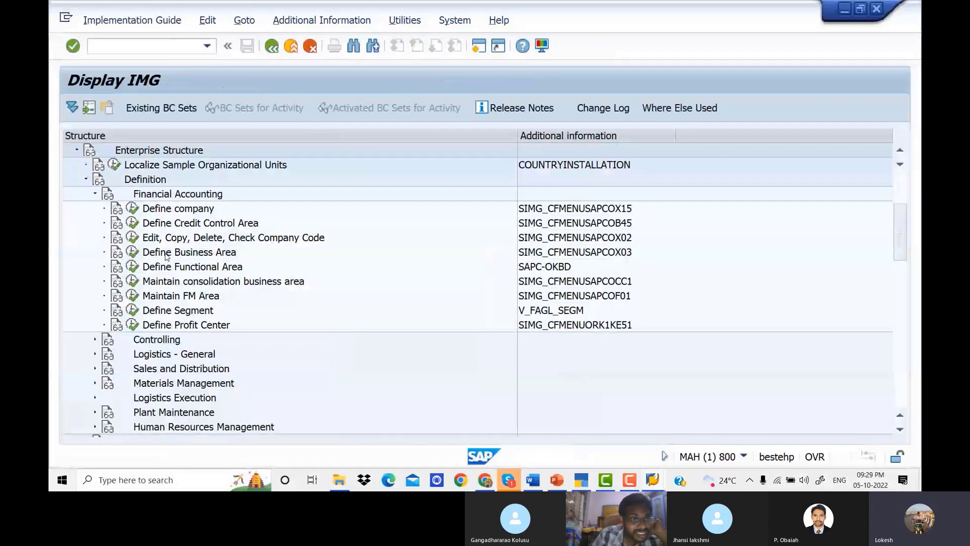
pyautogui.click(133, 252)
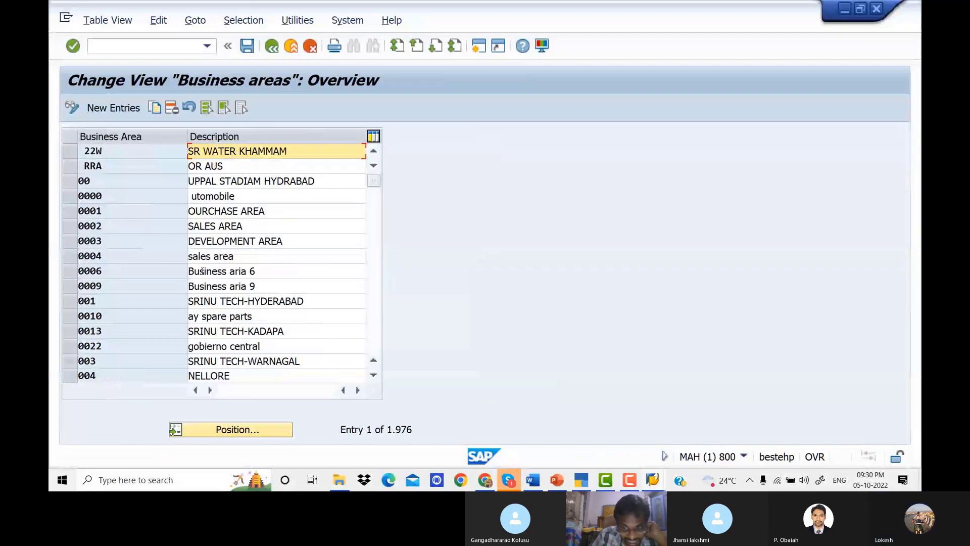
pyautogui.click(72, 333)
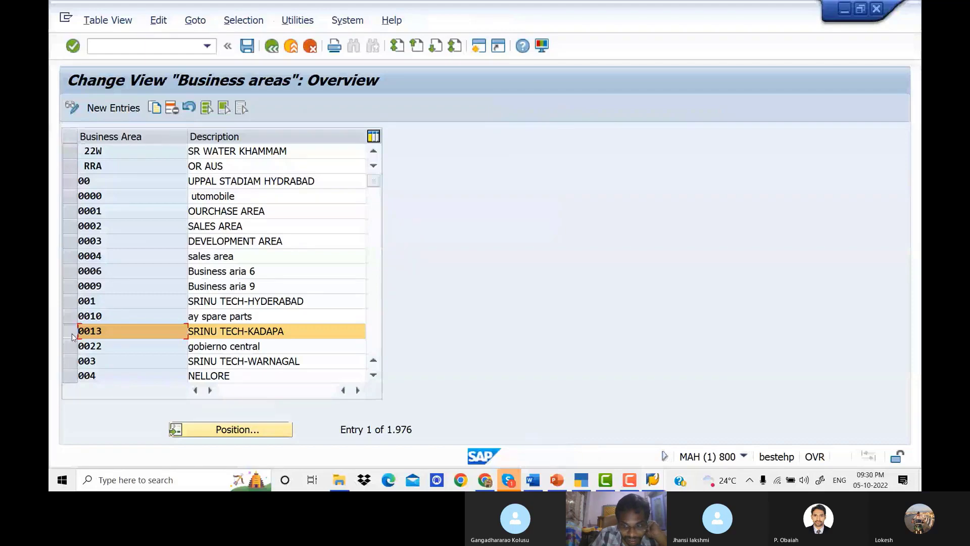
pyautogui.click(70, 228)
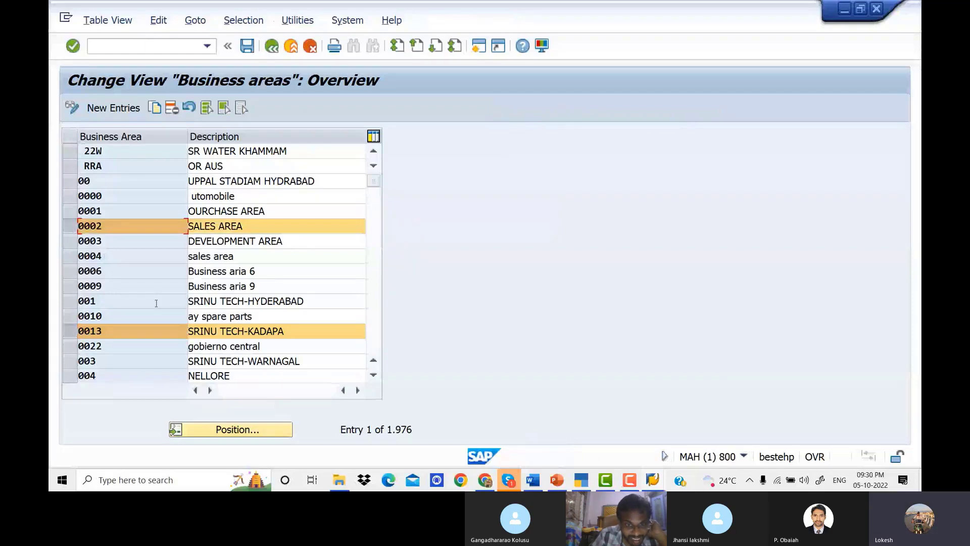
pyautogui.click(72, 301)
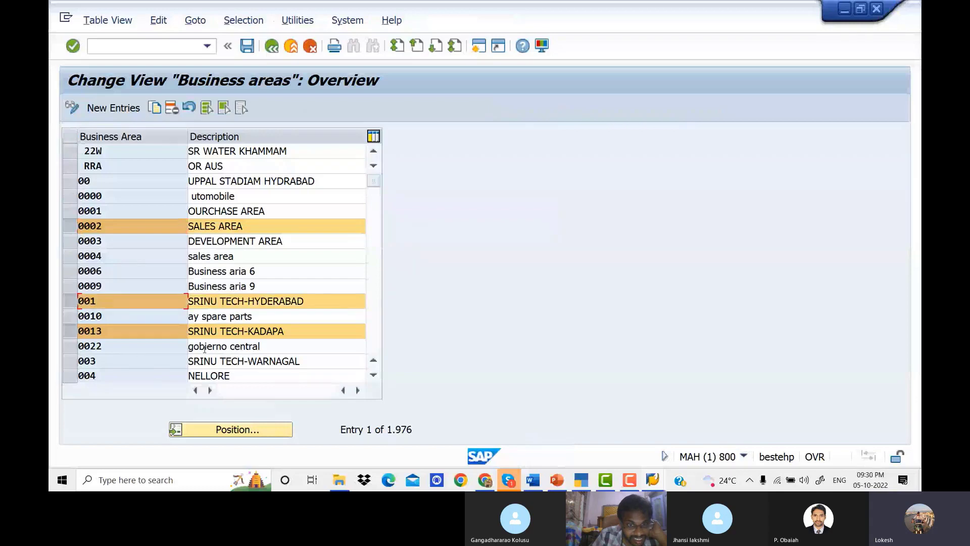
pyautogui.click(156, 108)
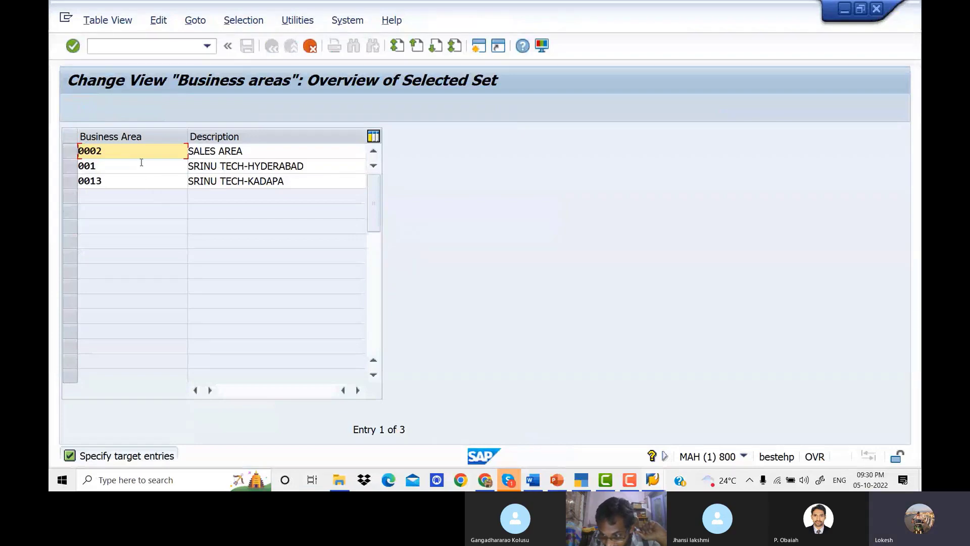
# Step: Check the business area example in the Word notes and set the first copied entry to DEL1, Business area Hyderbad
pyautogui.click(534, 481)
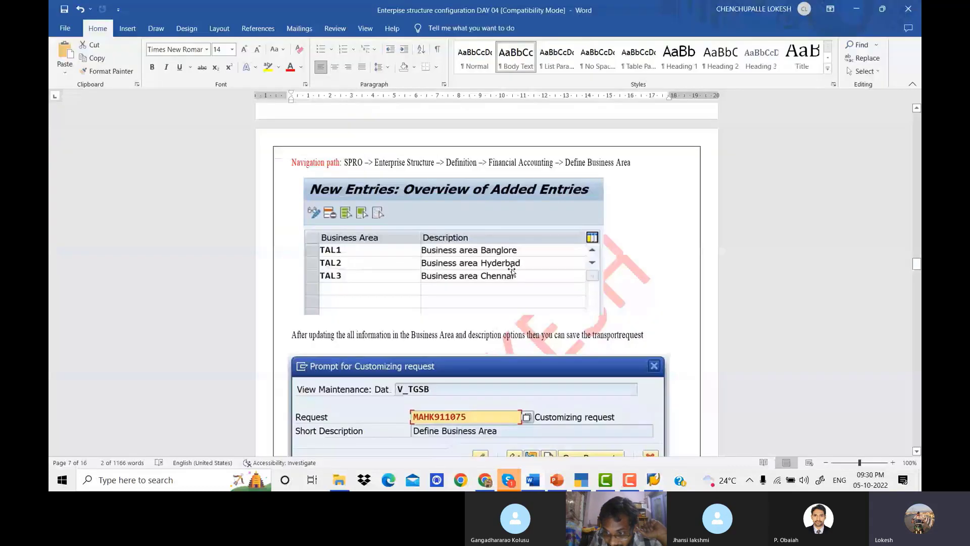
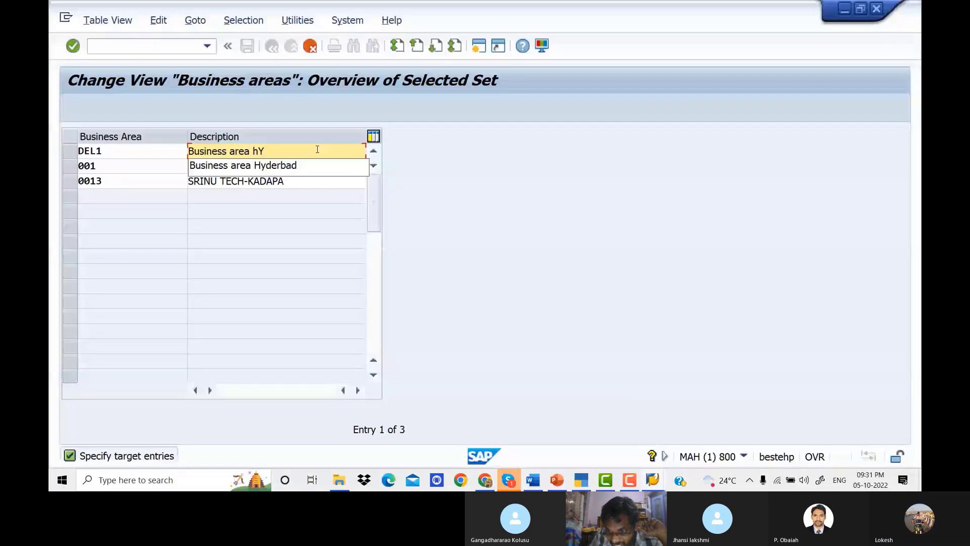
pyautogui.press('Down')
pyautogui.press('Tab')
# Step: Replace the business area code of the second copied entry with DEL2
pyautogui.click(104, 167)
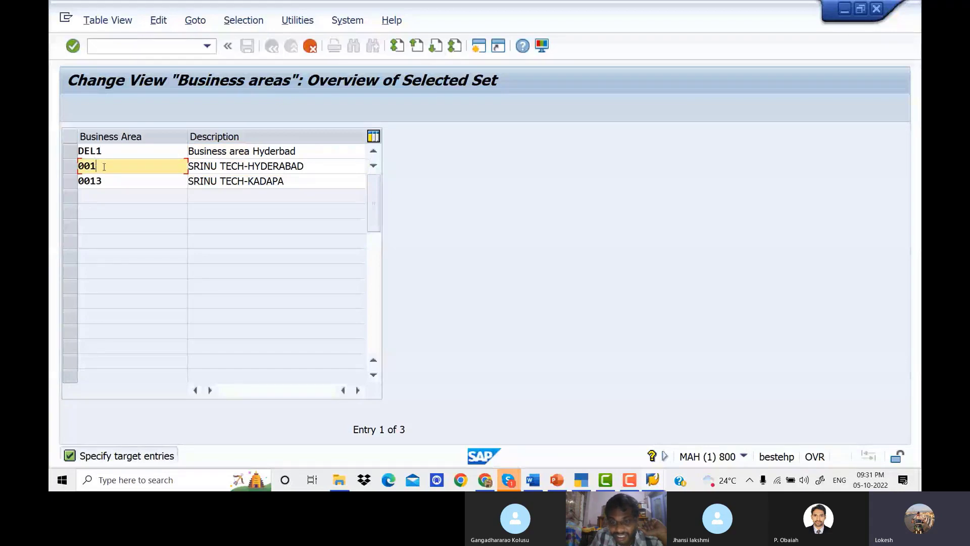
pyautogui.press('BackSpace')
pyautogui.press('BackSpace')
pyautogui.press('BackSpace')
pyautogui.write('DE')
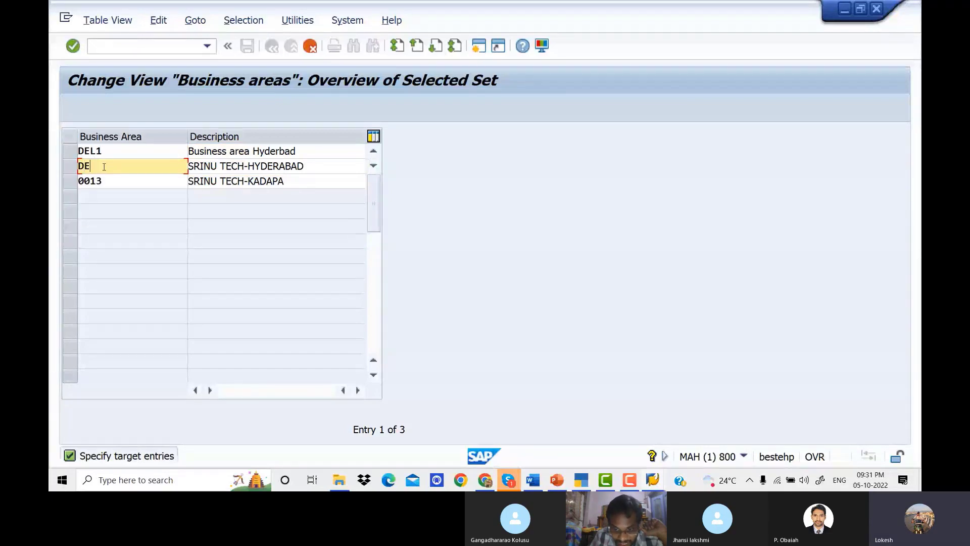
pyautogui.write('L2')
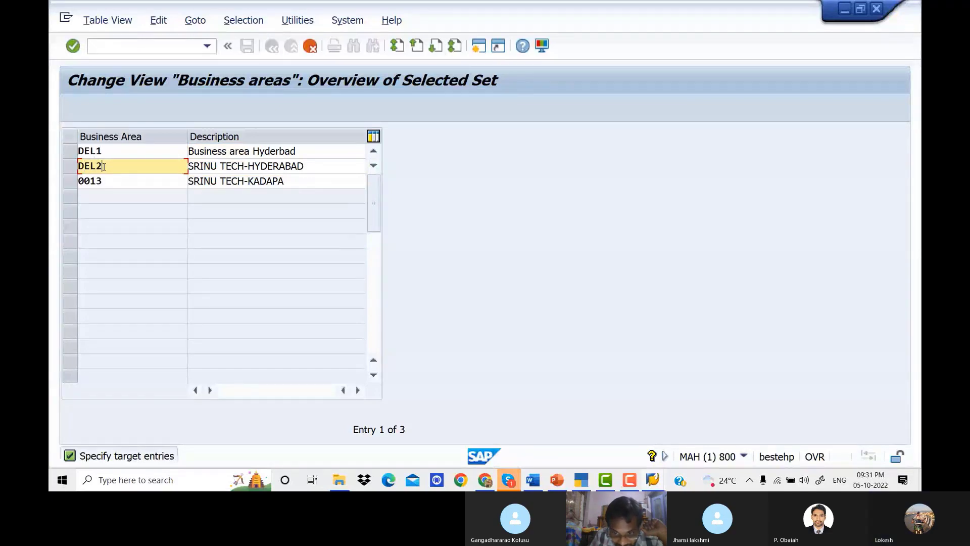
pyautogui.press('Tab')
# Step: Reuse DEL1's description for DEL2 and reword it to Business area ANDHRA PRADES
pyautogui.moveTo(320, 149); pyautogui.dragTo(119, 151)
pyautogui.hotkey('ctrl', 'c')
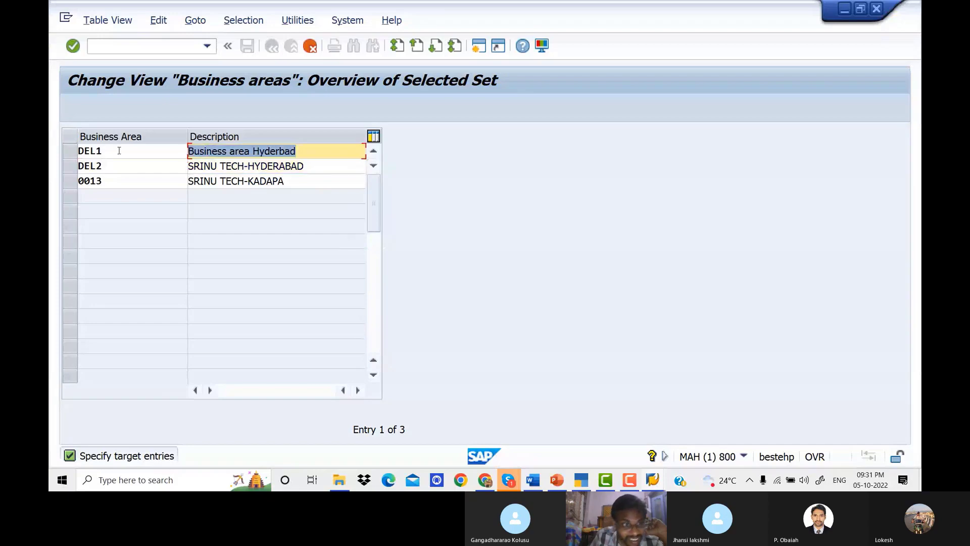
pyautogui.click(314, 165)
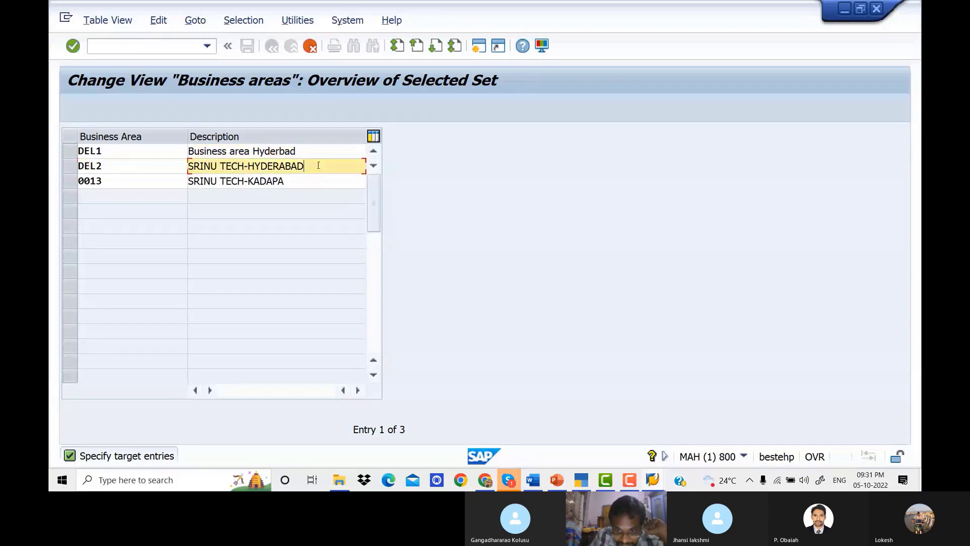
pyautogui.moveTo(313, 165); pyautogui.dragTo(124, 159)
pyautogui.hotkey('ctrl', 'v')
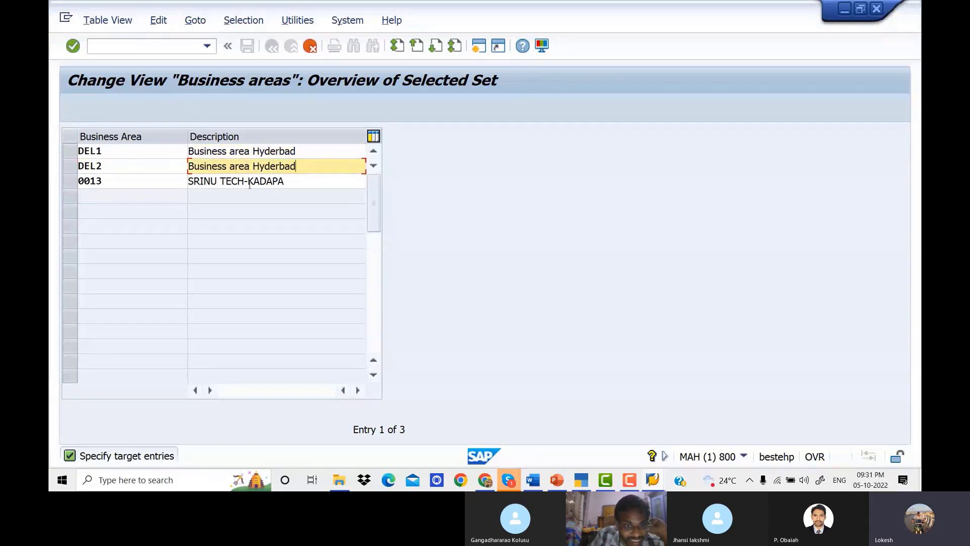
pyautogui.press('BackSpace')
pyautogui.press('BackSpace')
pyautogui.press('BackSpace')
pyautogui.press('BackSpace')
pyautogui.press('BackSpace')
pyautogui.press('BackSpace')
pyautogui.press('BackSpace')
pyautogui.press('BackSpace')
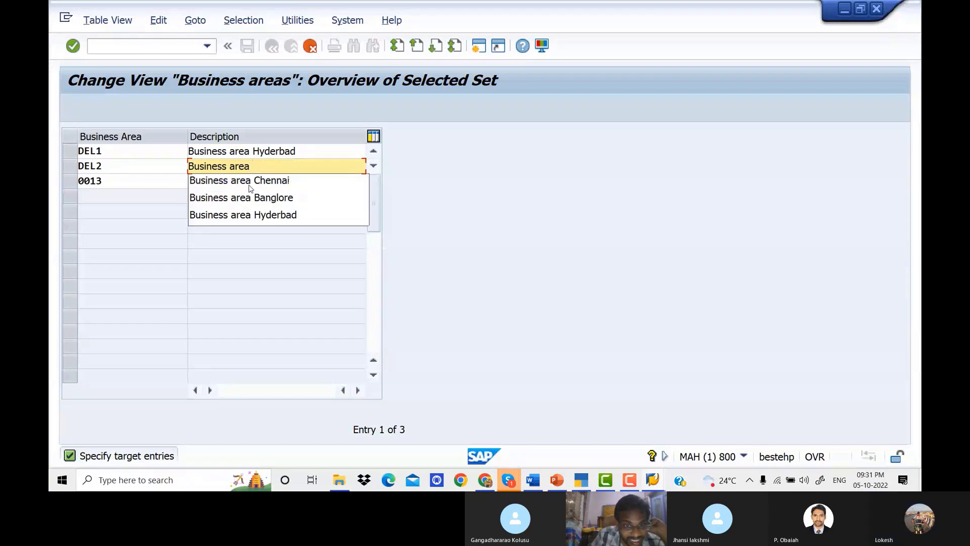
pyautogui.write('ANDHRA')
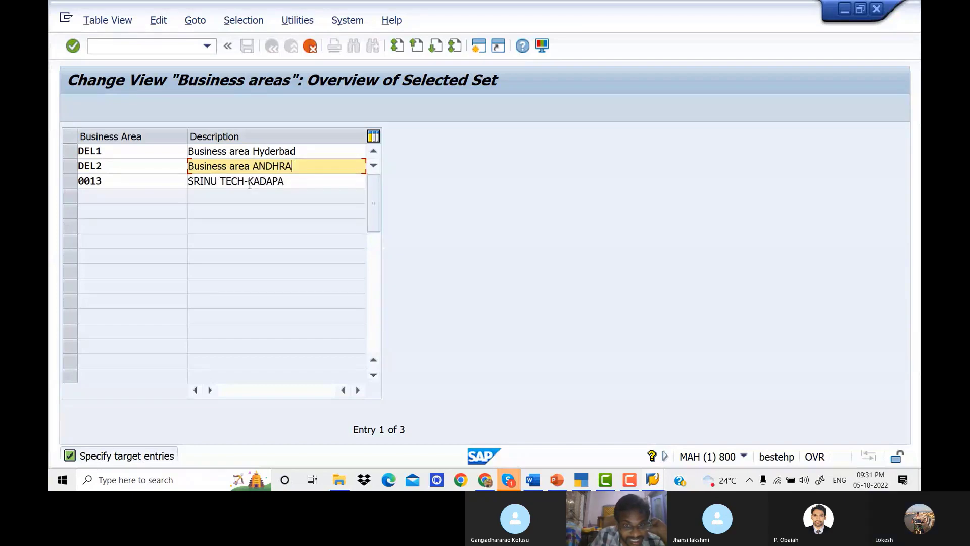
pyautogui.write(' PRADES')
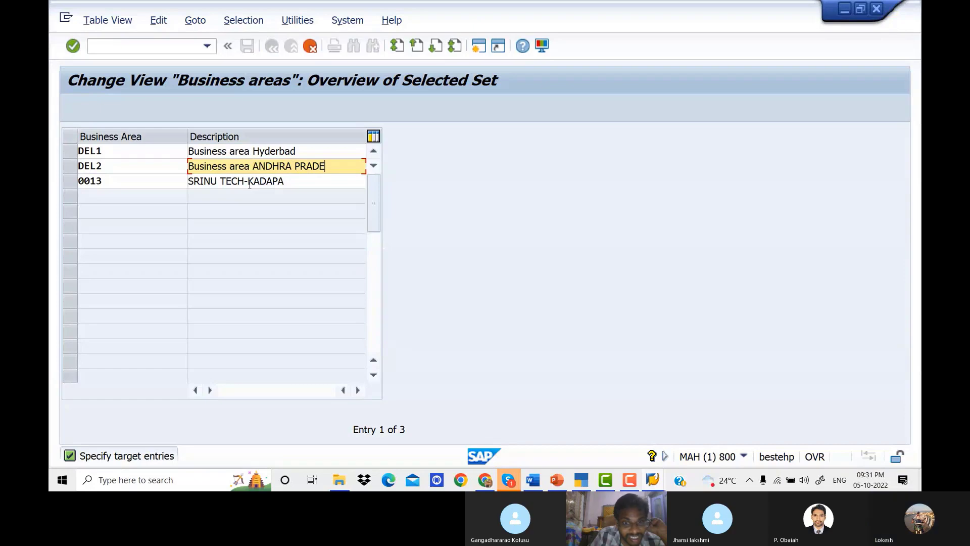
# Step: Replace the business area code of the third copied entry with DEL3
pyautogui.click(116, 179)
pyautogui.press('BackSpace')
pyautogui.press('BackSpace')
pyautogui.press('BackSpace')
pyautogui.press('BackSpace')
pyautogui.write('DE')
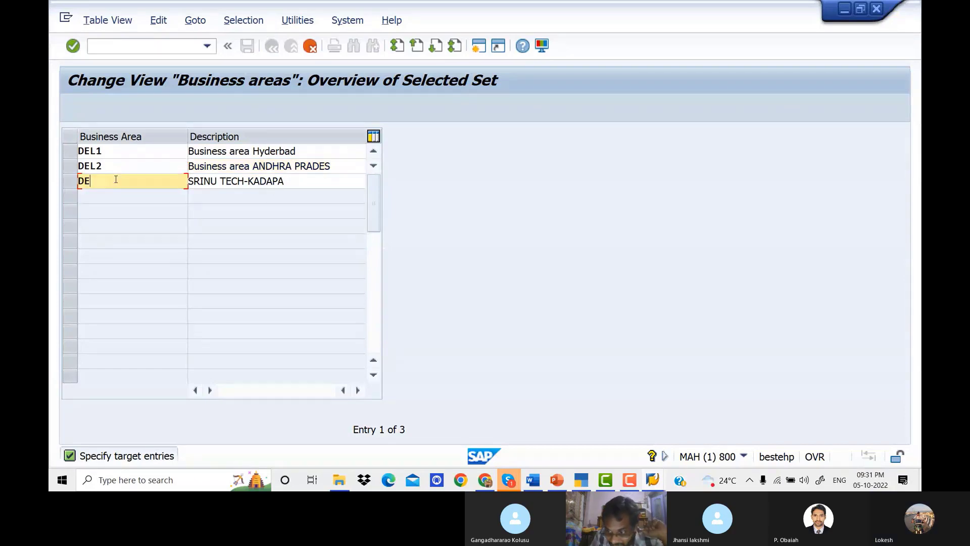
pyautogui.write('L')
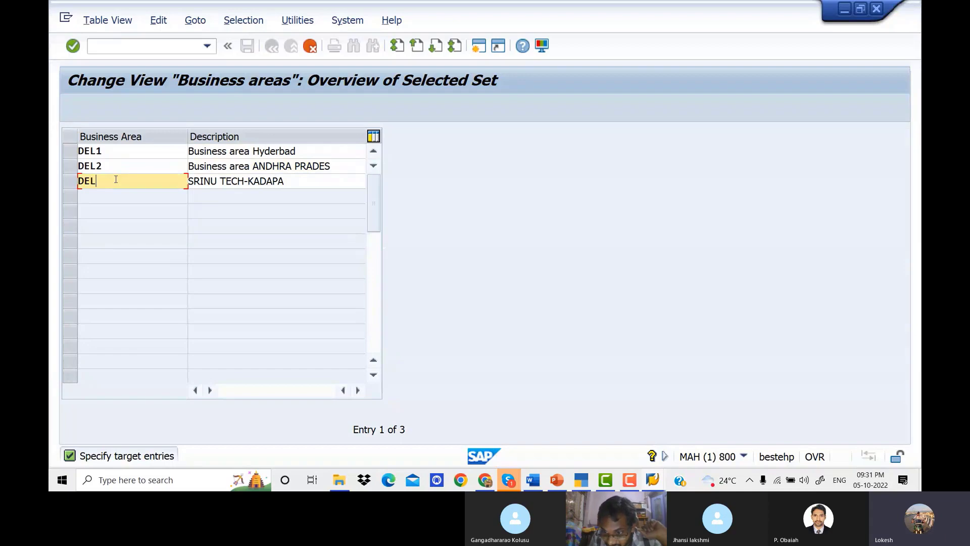
pyautogui.write('3')
pyautogui.press('Tab')
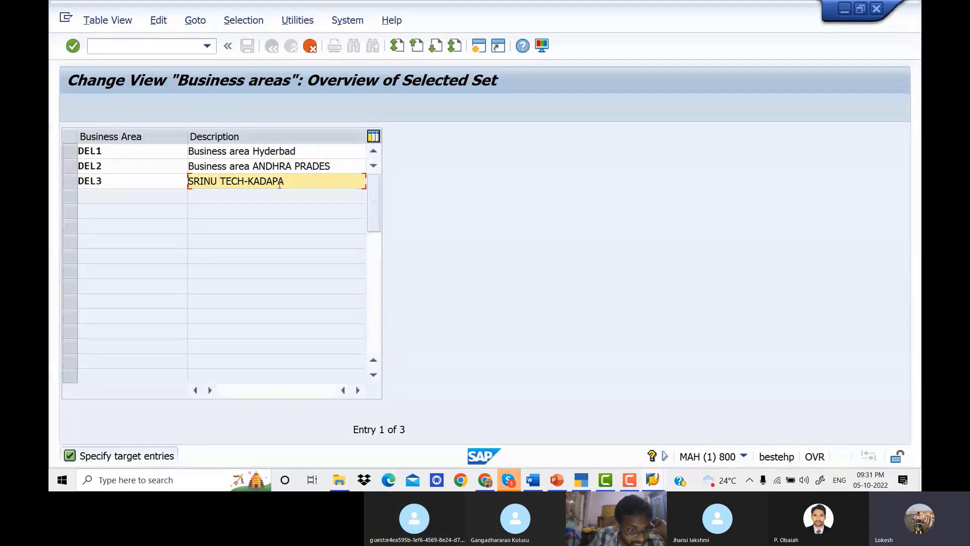
# Step: Copy DEL2's description over the one for DEL3 and shorten it to Business area
pyautogui.moveTo(338, 167); pyautogui.dragTo(171, 176)
pyautogui.hotkey('ctrl', 'c')
pyautogui.moveTo(299, 184); pyautogui.dragTo(185, 183)
pyautogui.hotkey('ctrl', 'v')
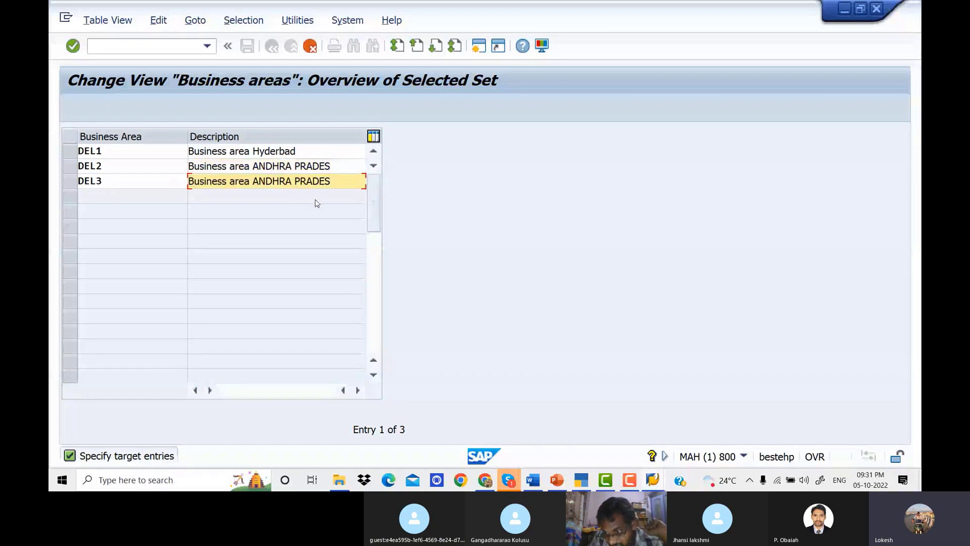
pyautogui.press('BackSpace')
pyautogui.press('BackSpace')
pyautogui.press('BackSpace')
pyautogui.press('BackSpace')
pyautogui.press('BackSpace')
pyautogui.press('BackSpace')
pyautogui.press('BackSpace')
pyautogui.press('BackSpace')
pyautogui.press('BackSpace')
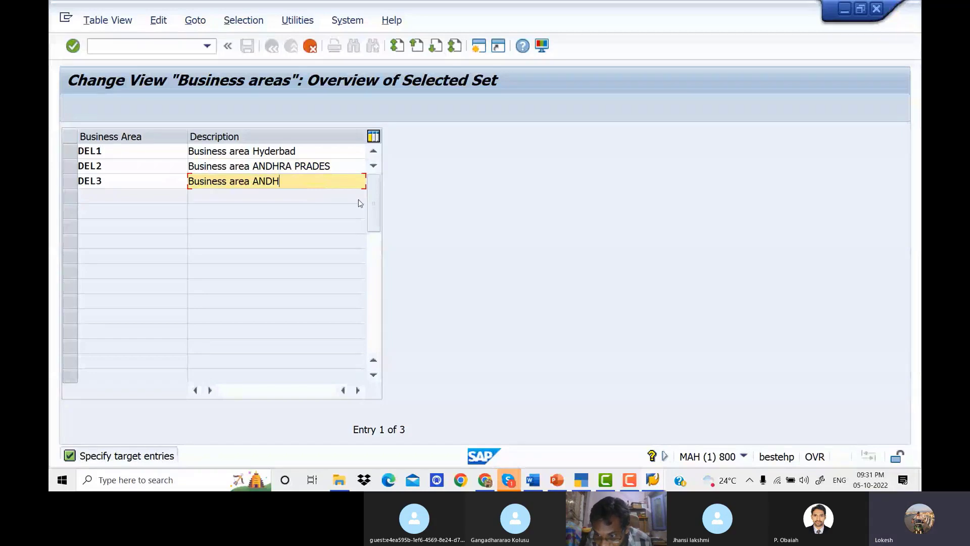
pyautogui.press('BackSpace')
pyautogui.press('BackSpace')
pyautogui.press('BackSpace')
pyautogui.press('BackSpace')
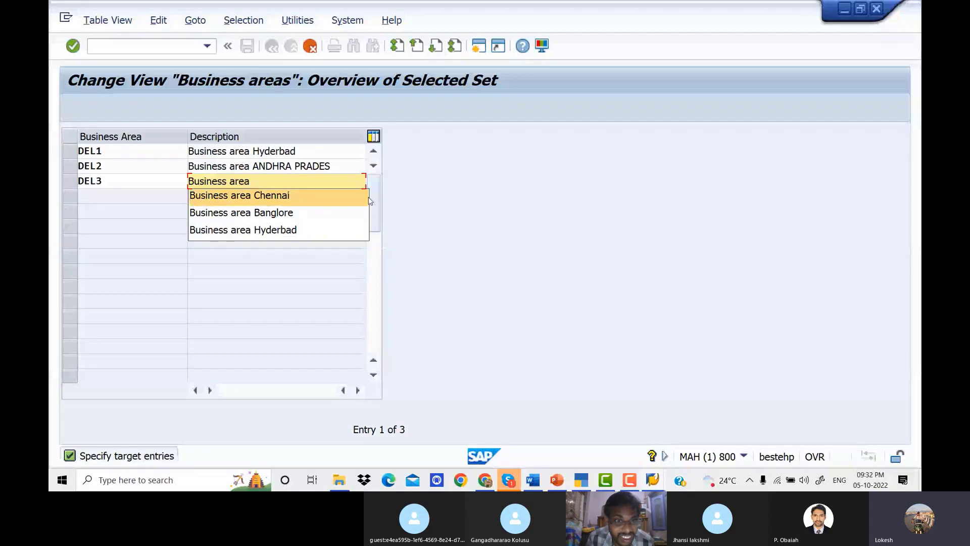
# Step: Change the description of business area DEL2 to Business area Nellore
pyautogui.click(342, 171)
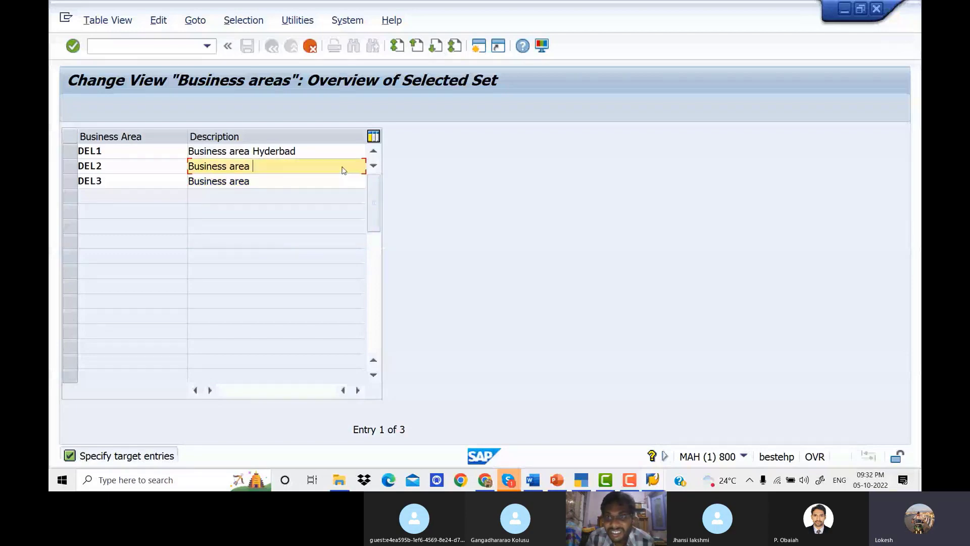
pyautogui.write('NE')
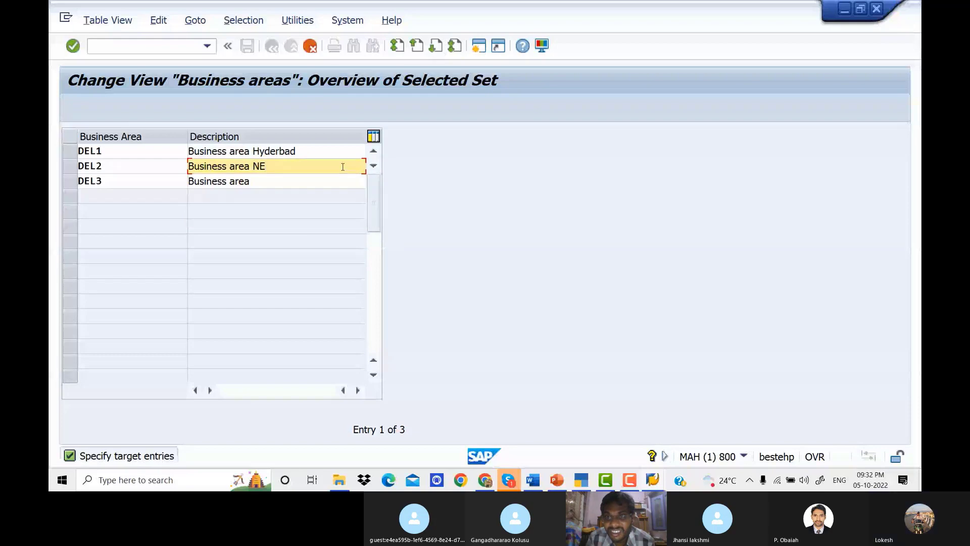
pyautogui.write('llore')
# Step: Complete DEL3's description as Business area Kadapa and confirm the three copied entries
pyautogui.click(292, 180)
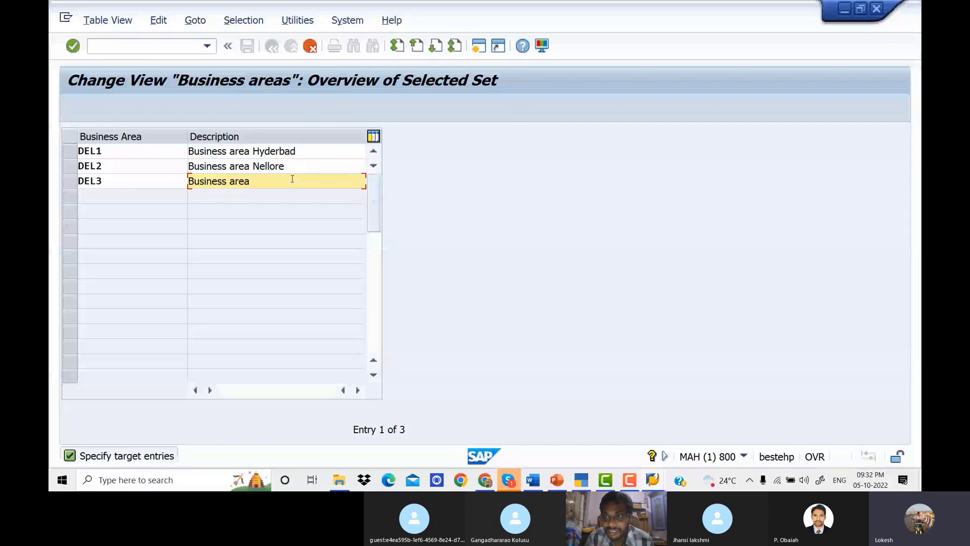
pyautogui.write('Kadapa')
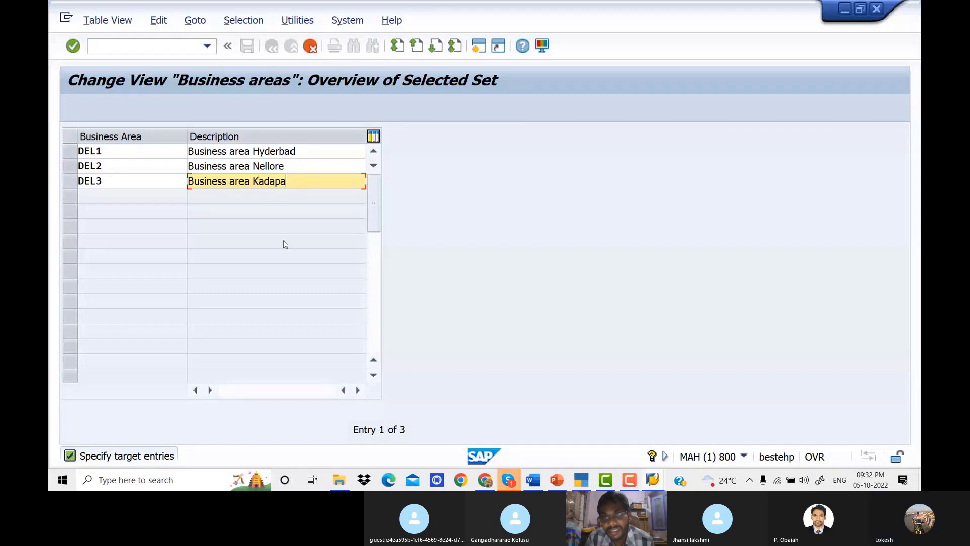
pyautogui.press('Return')
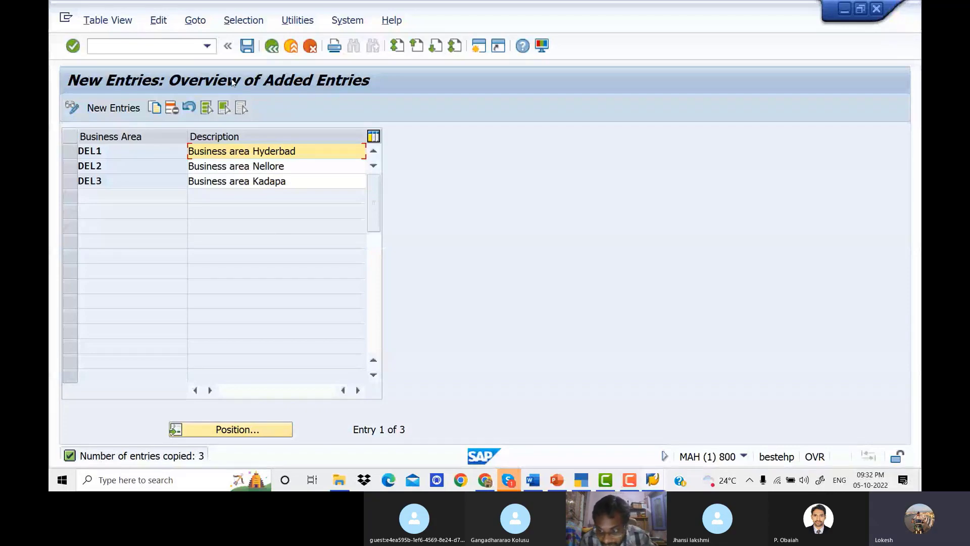
# Step: Save the business areas under a new customizing request with the short description Define Business Areas Delite
pyautogui.click(252, 49)
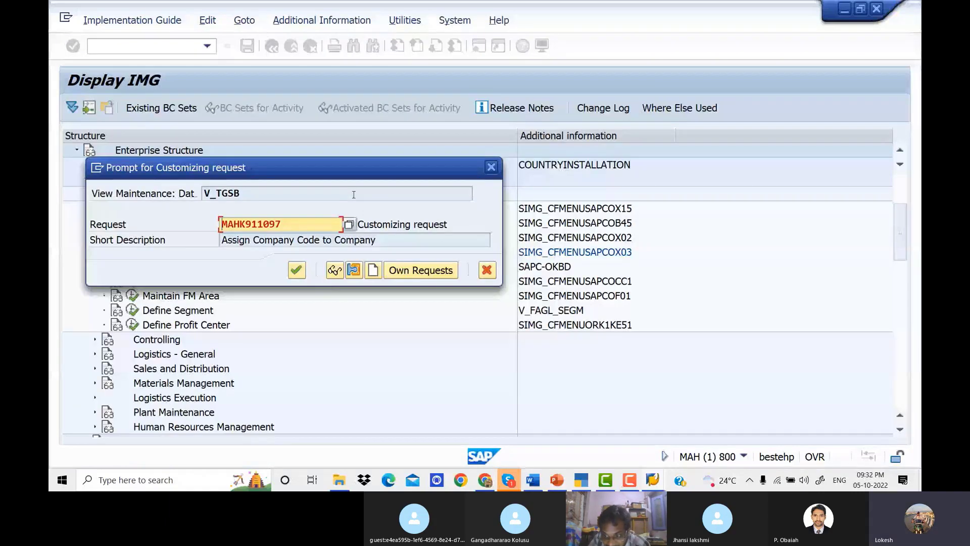
pyautogui.click(373, 271)
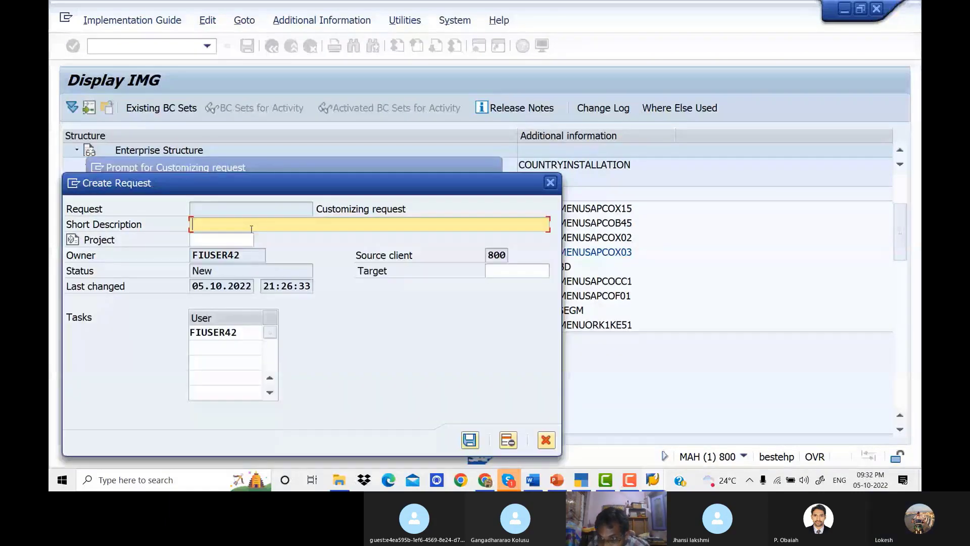
pyautogui.write('Define business Areas')
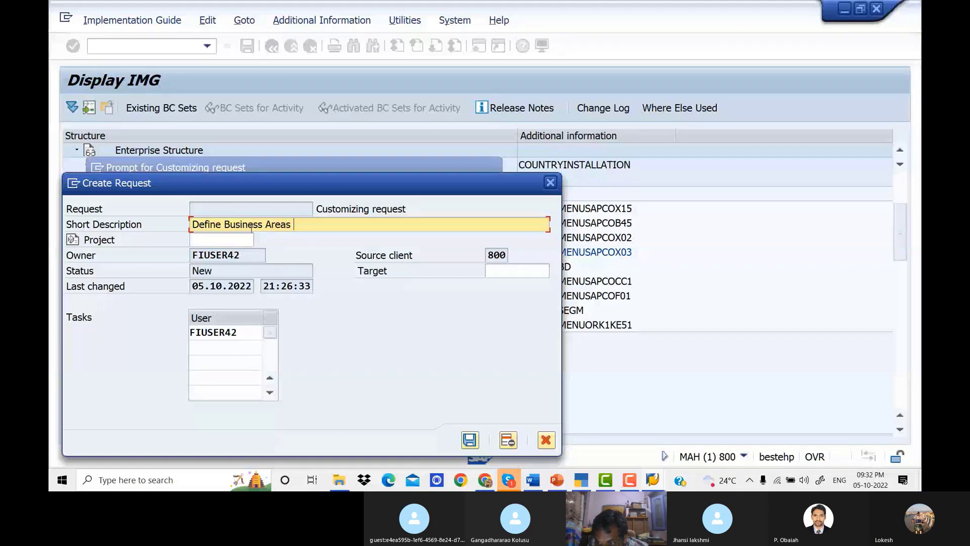
pyautogui.write(' Deli')
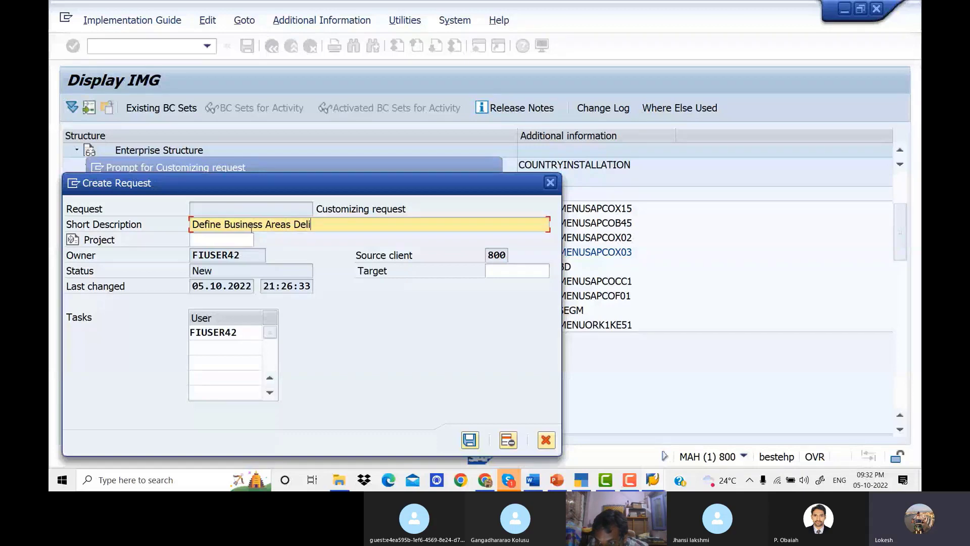
pyautogui.write('te')
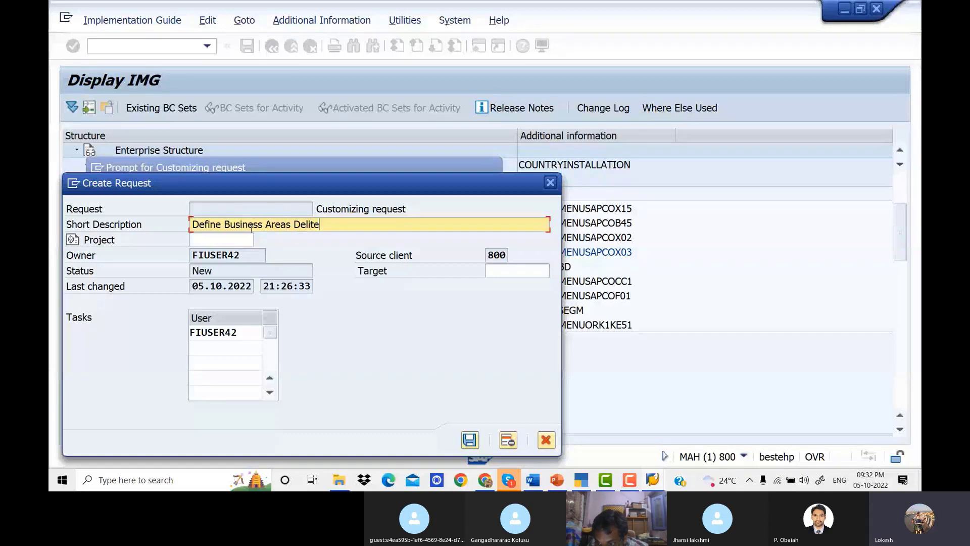
pyautogui.click(470, 441)
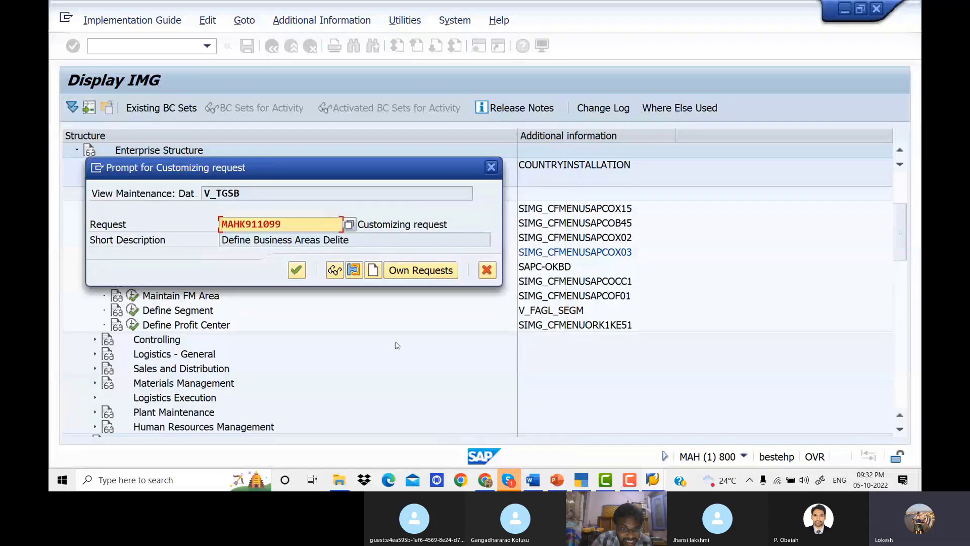
pyautogui.click(296, 270)
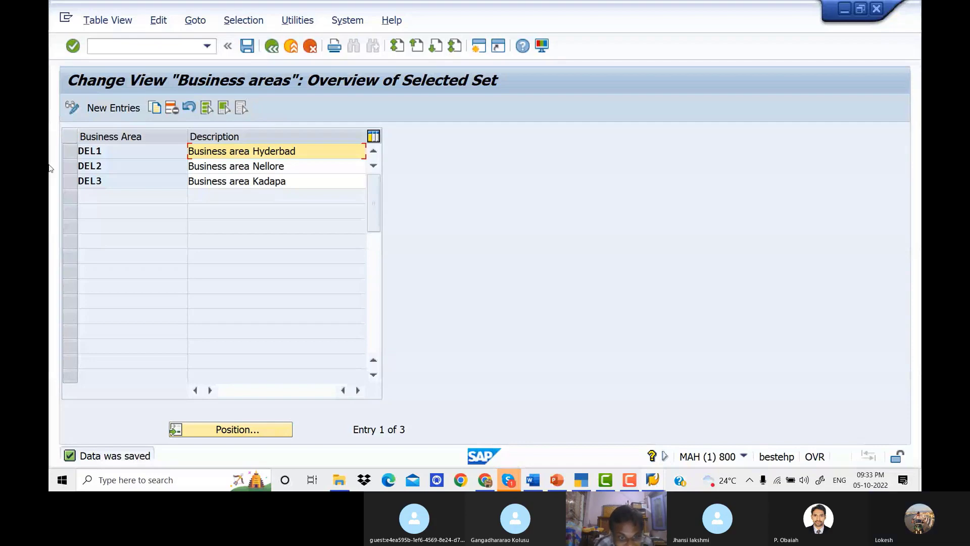
# Step: Return from the business areas view to the implementation guide and consult the Word document's section on Consolidation Business Area (OCC1)
pyautogui.click(272, 46)
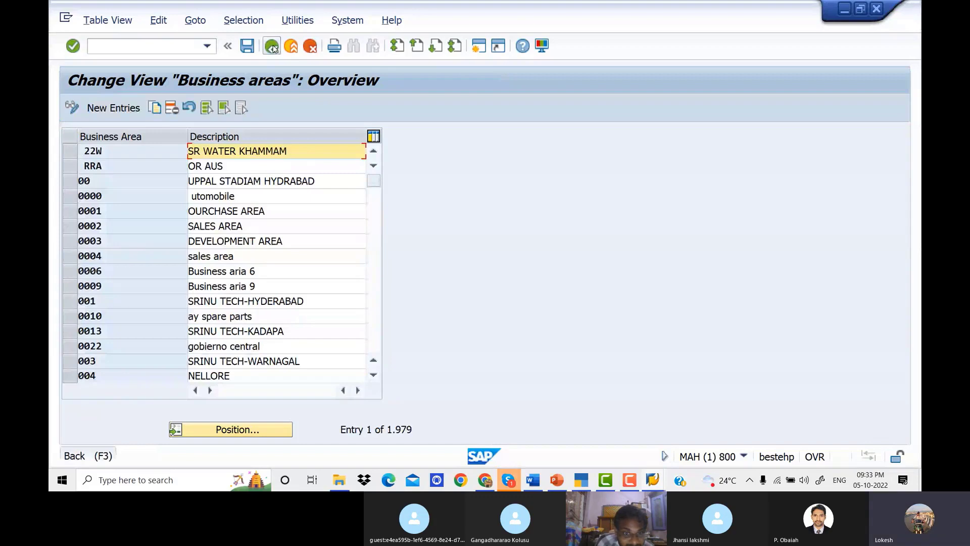
pyautogui.click(272, 46)
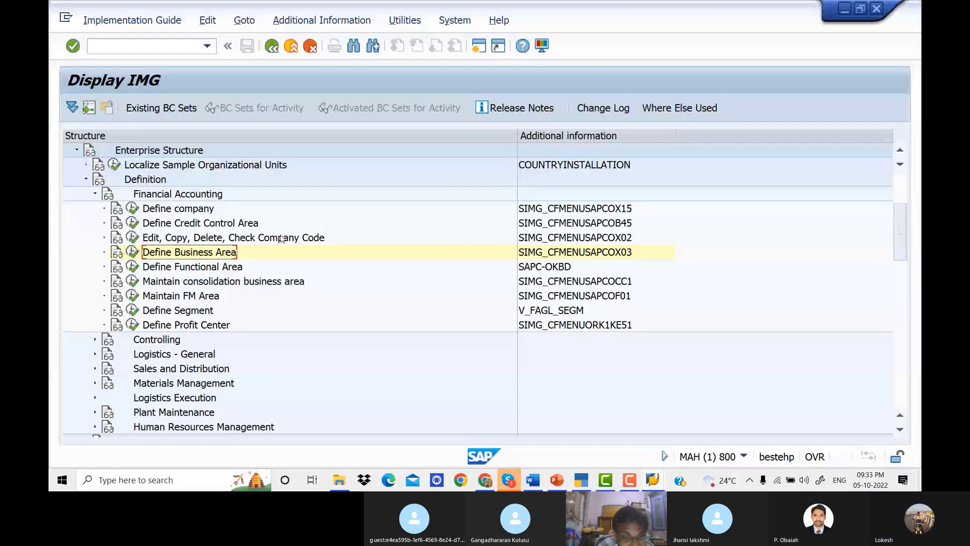
pyautogui.hotkey('alt', 'Tab')
pyautogui.scroll(-5, 443, 268)
pyautogui.scroll(-5, 443, 268)
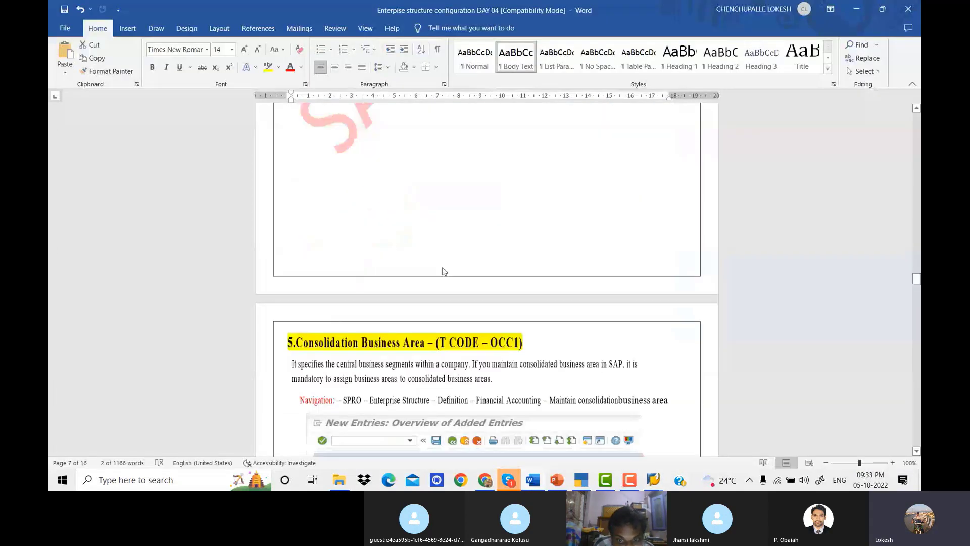
pyautogui.scroll(-4, 508, 243)
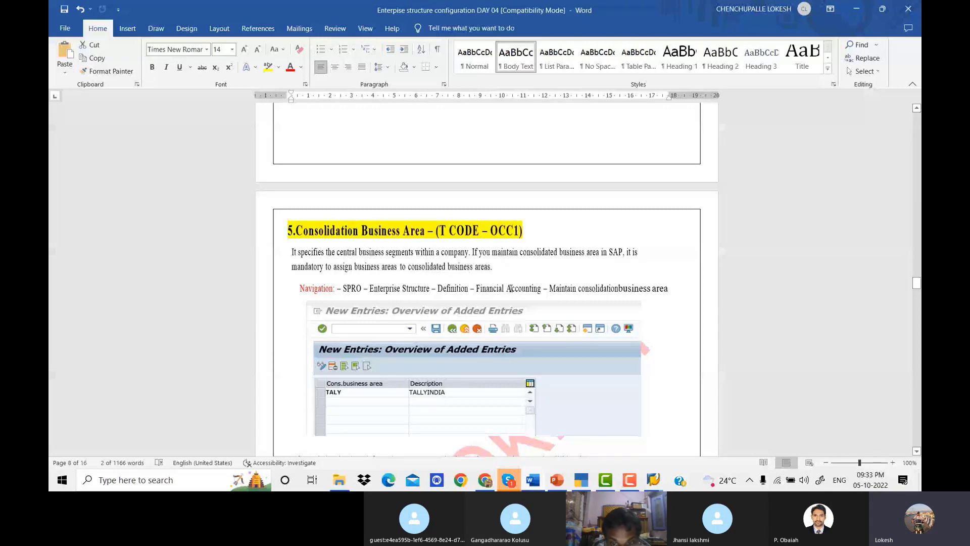
# Step: Switch back to SAP and add consolidation business area DELT with the description Consolidate For Delite
pyautogui.hotkey('alt', 'Tab')
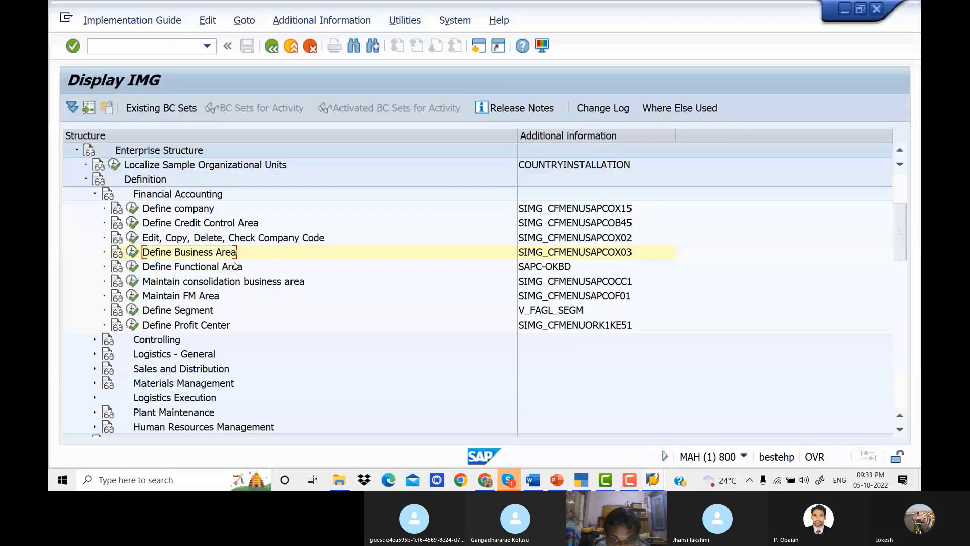
pyautogui.click(133, 281)
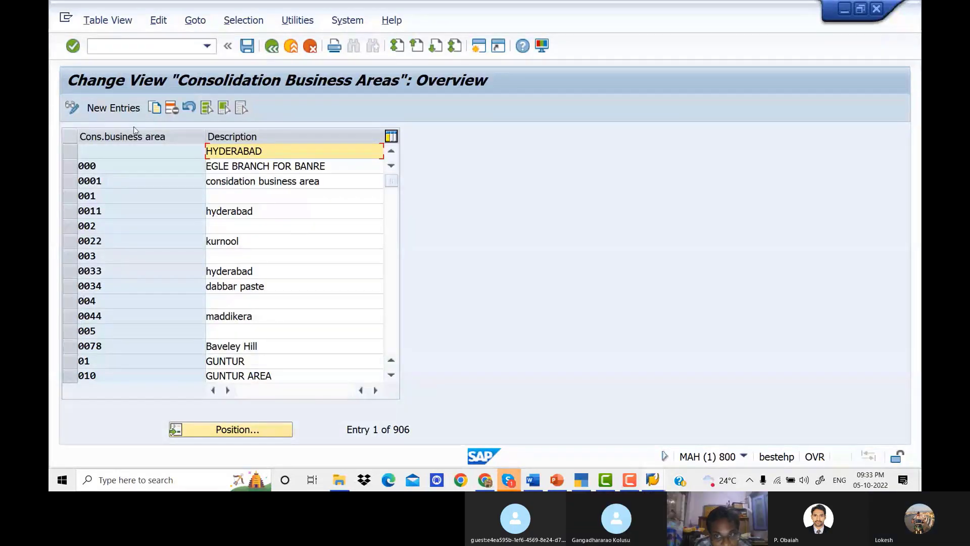
pyautogui.click(121, 109)
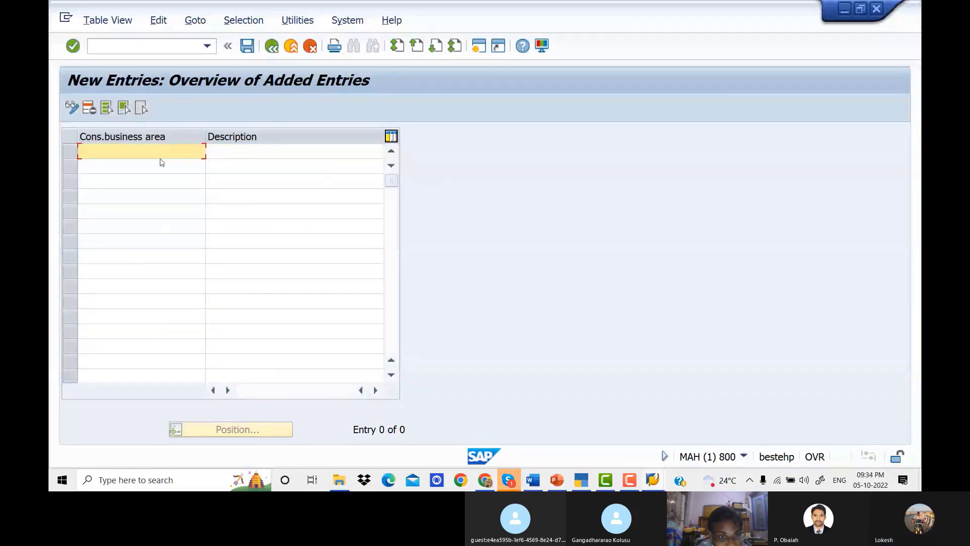
pyautogui.write('DEL')
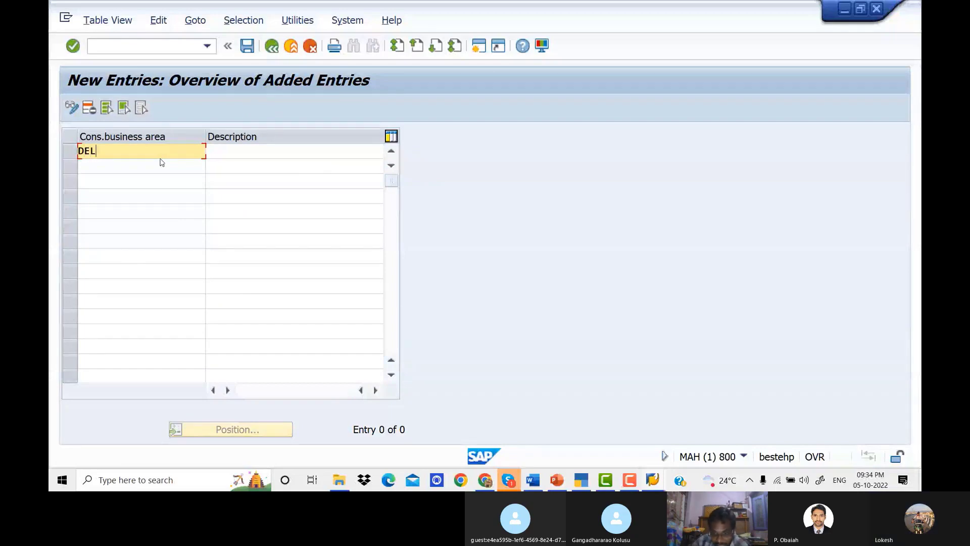
pyautogui.write('T')
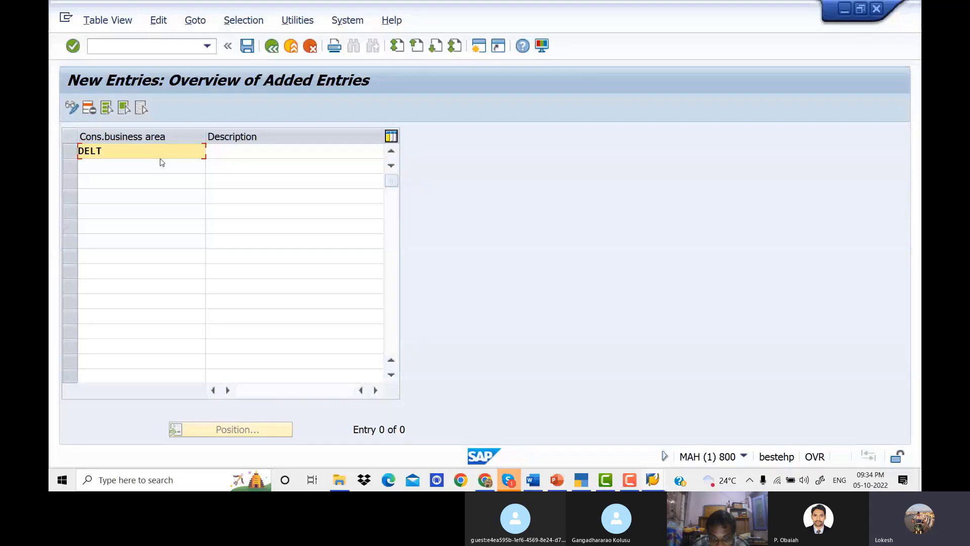
pyautogui.press('Tab')
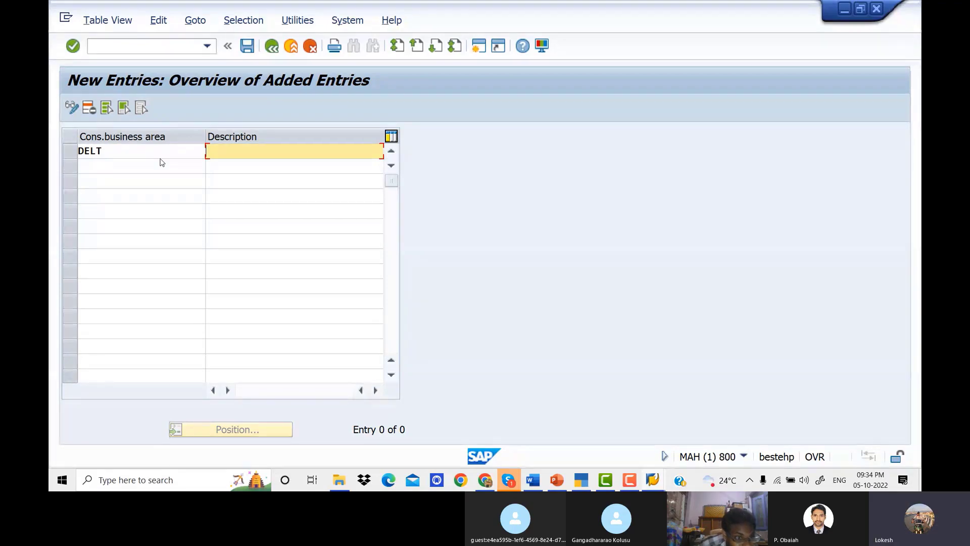
pyautogui.press('BackSpace')
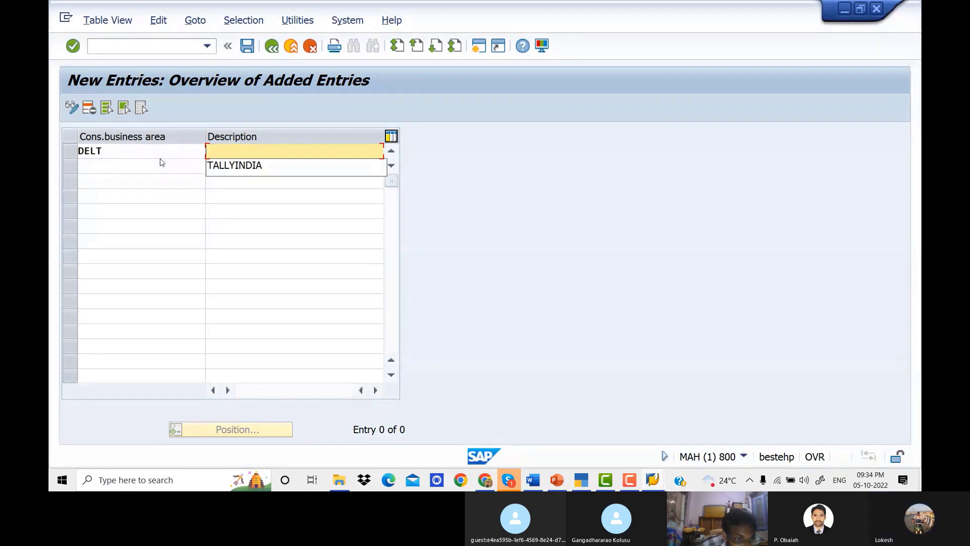
pyautogui.write('Con')
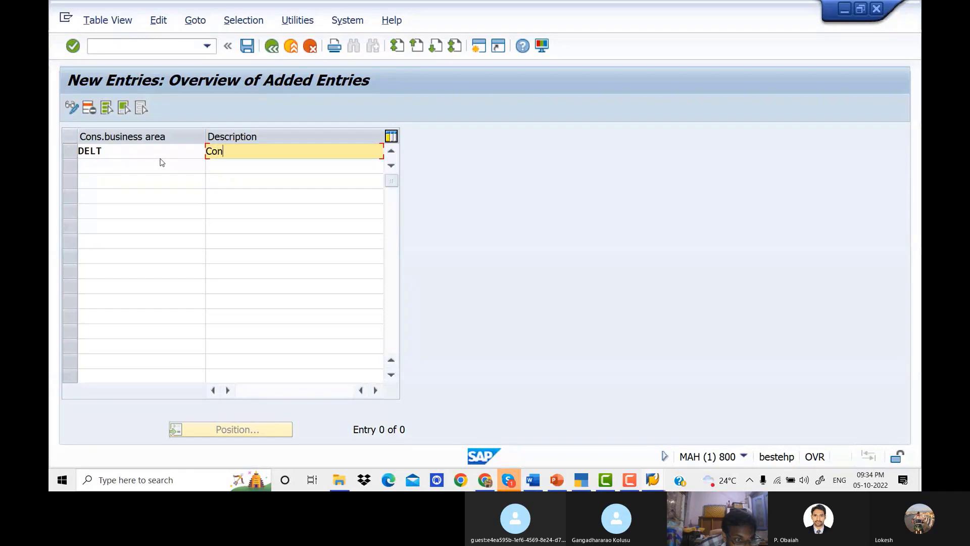
pyautogui.write('solidate')
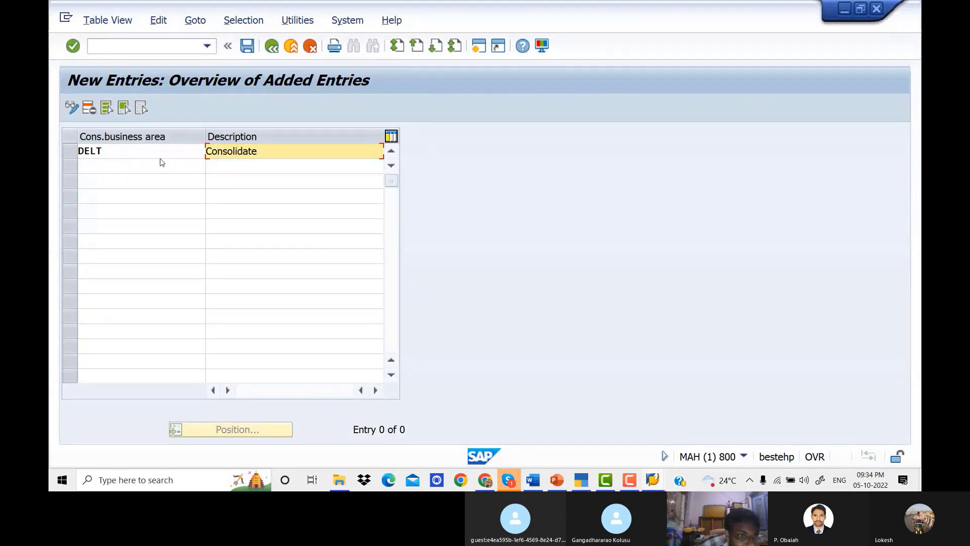
pyautogui.write(' F')
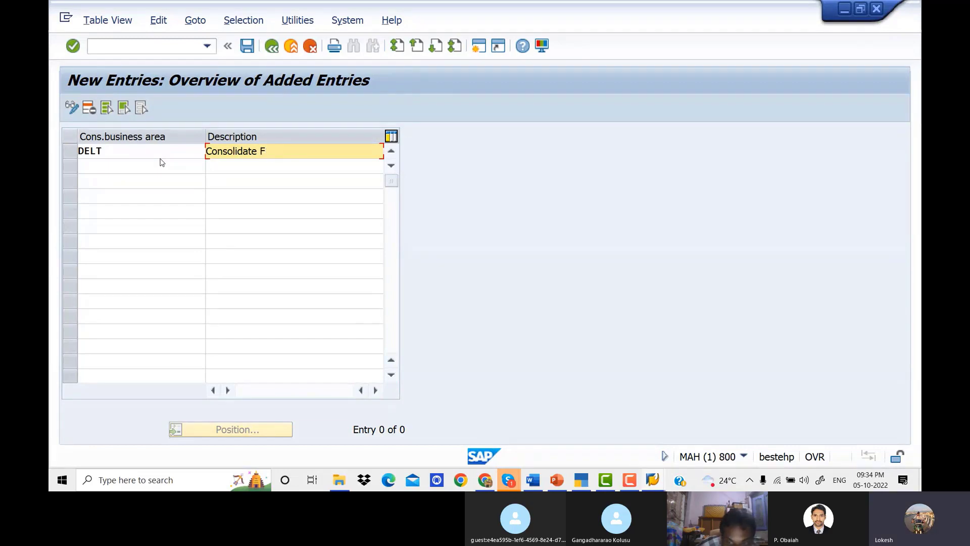
pyautogui.write('or')
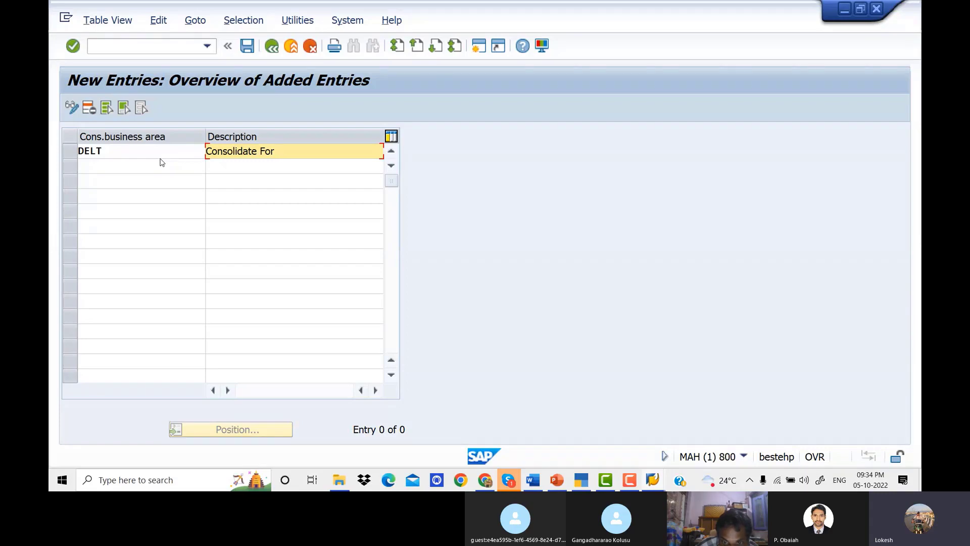
pyautogui.write(' Delite')
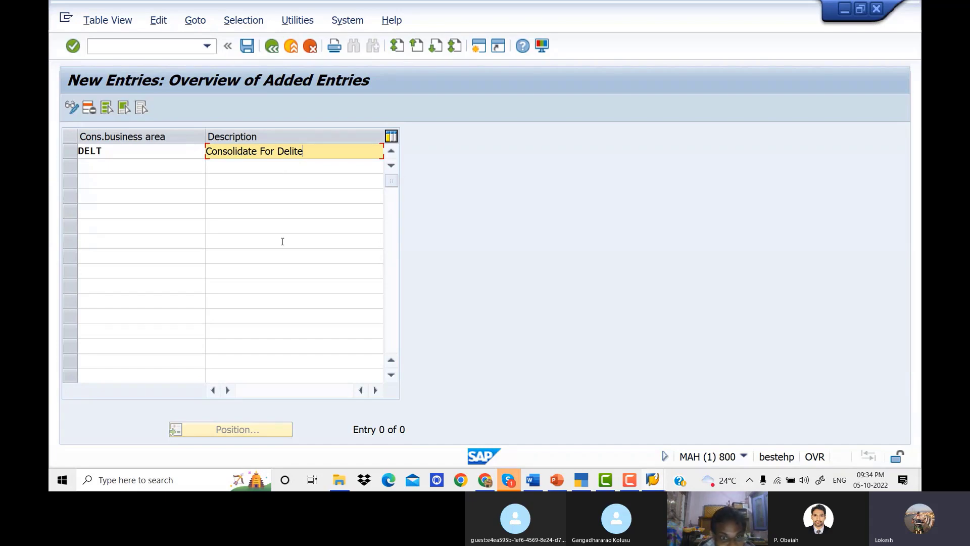
# Step: Save the consolidation business area under a new customizing request described as Define Consolidation Business Area, and return to the implementation guide
pyautogui.click(251, 46)
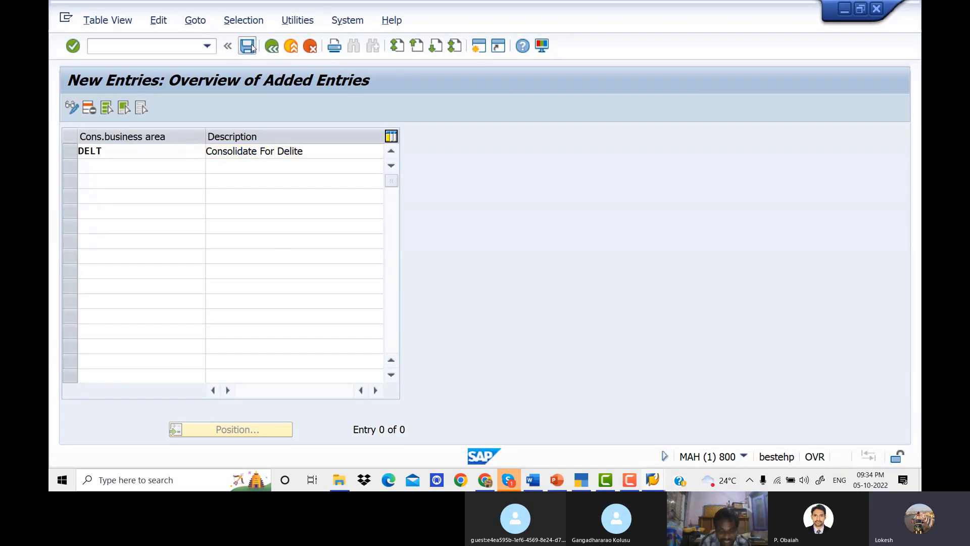
pyautogui.click(379, 273)
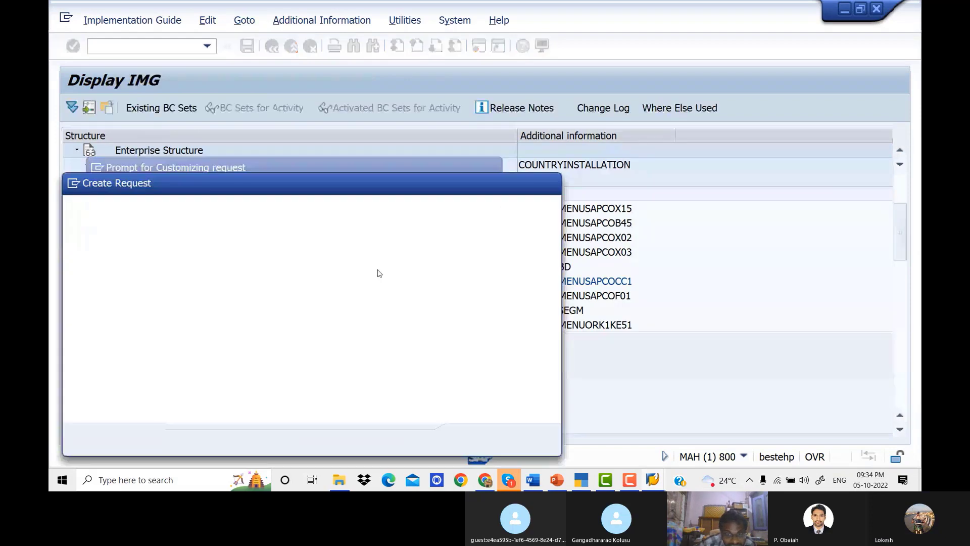
pyautogui.write('Defin')
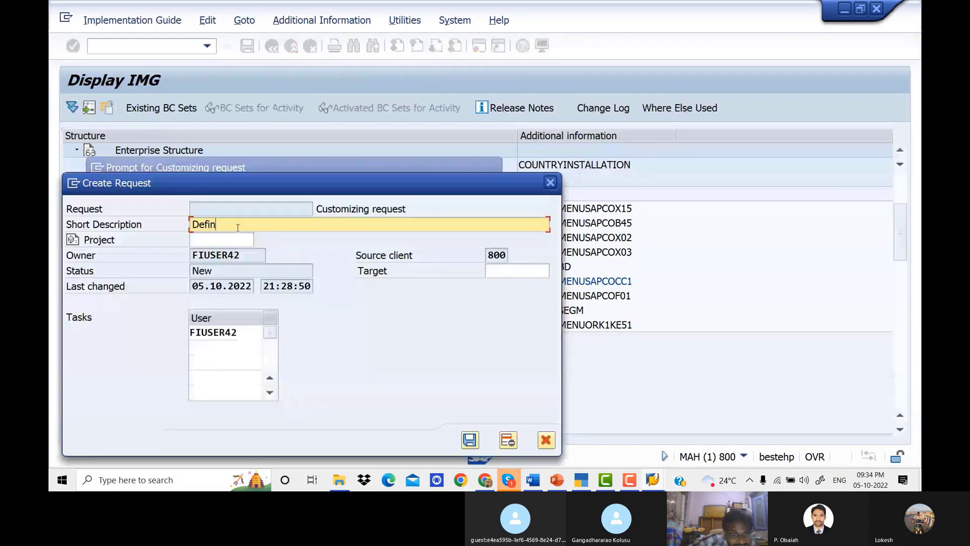
pyautogui.write('e Con')
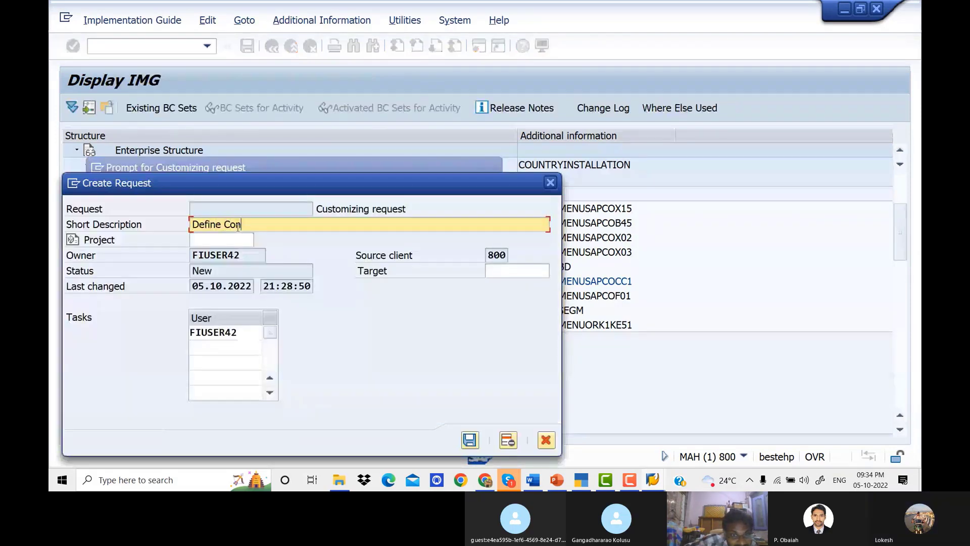
pyautogui.write('solidaton')
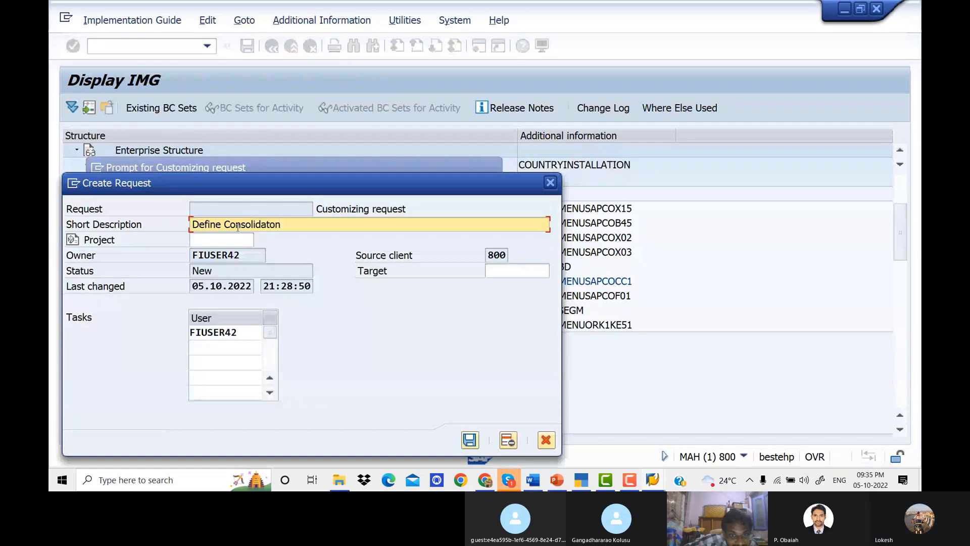
pyautogui.press('BackSpace')
pyautogui.press('BackSpace')
pyautogui.write('ion ')
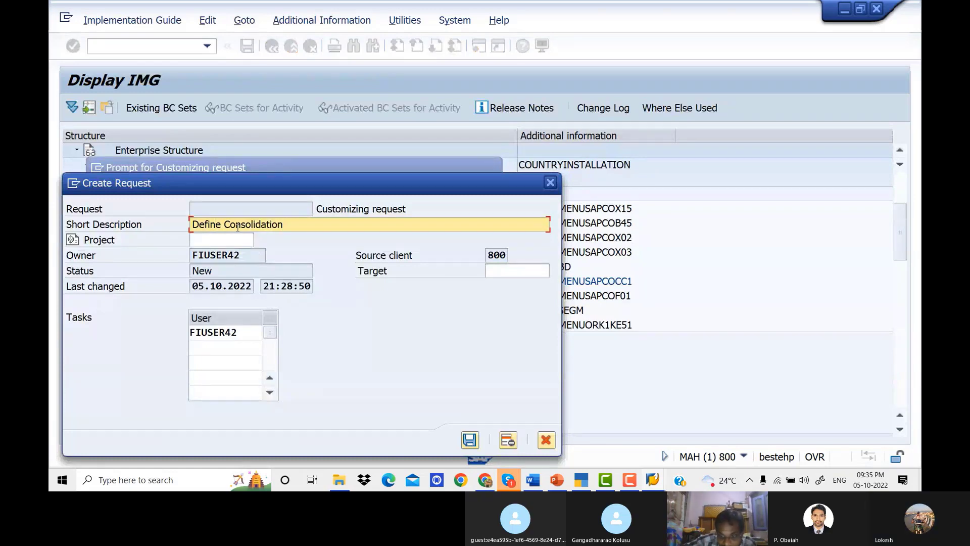
pyautogui.write('Business')
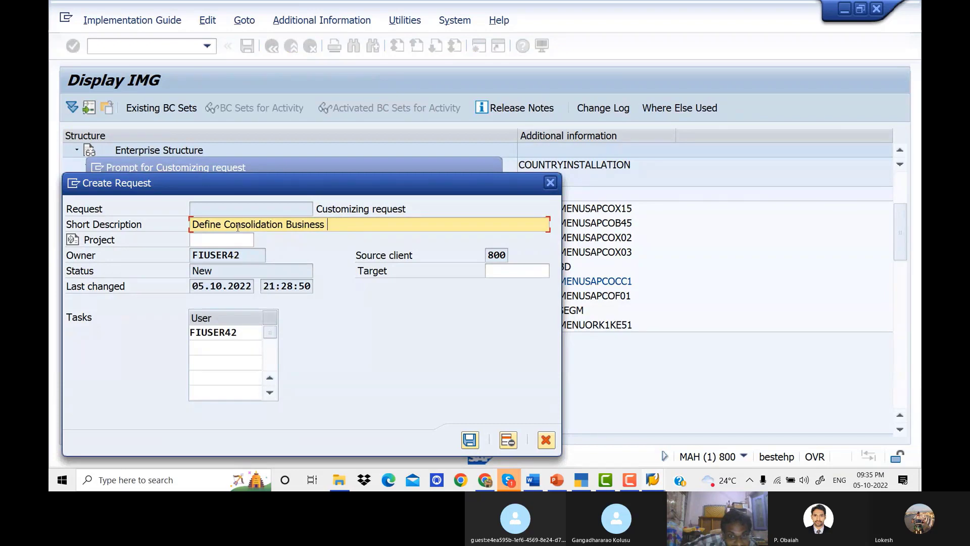
pyautogui.write('A')
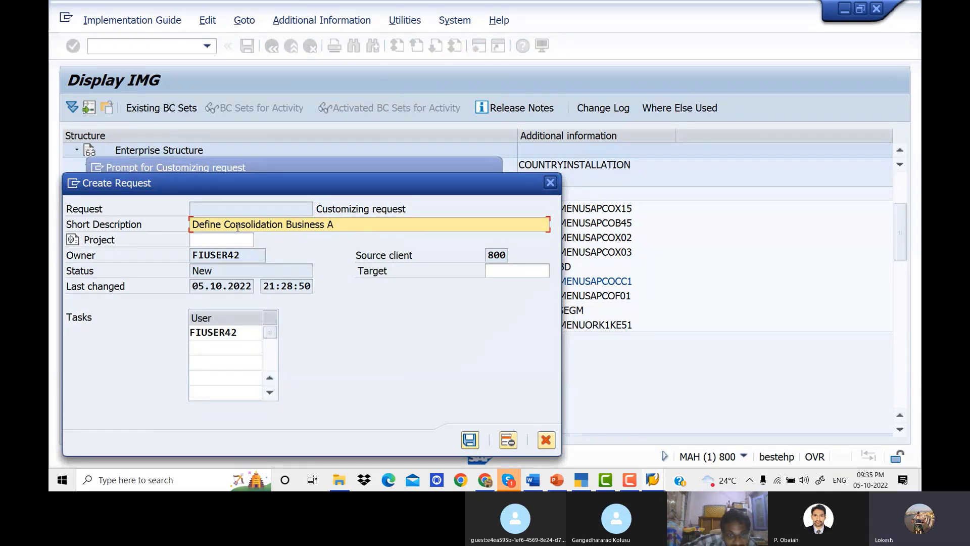
pyautogui.write('rea')
pyautogui.click(469, 439)
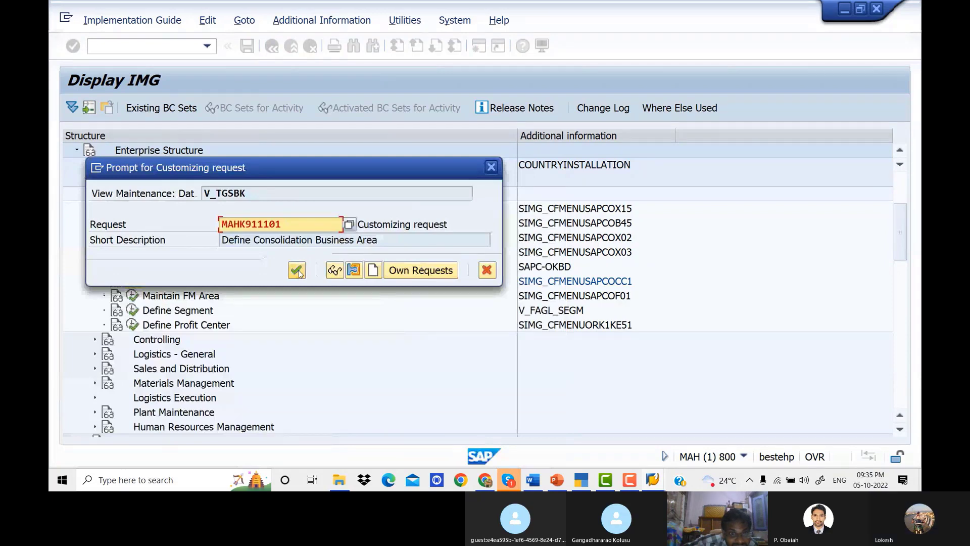
pyautogui.click(298, 271)
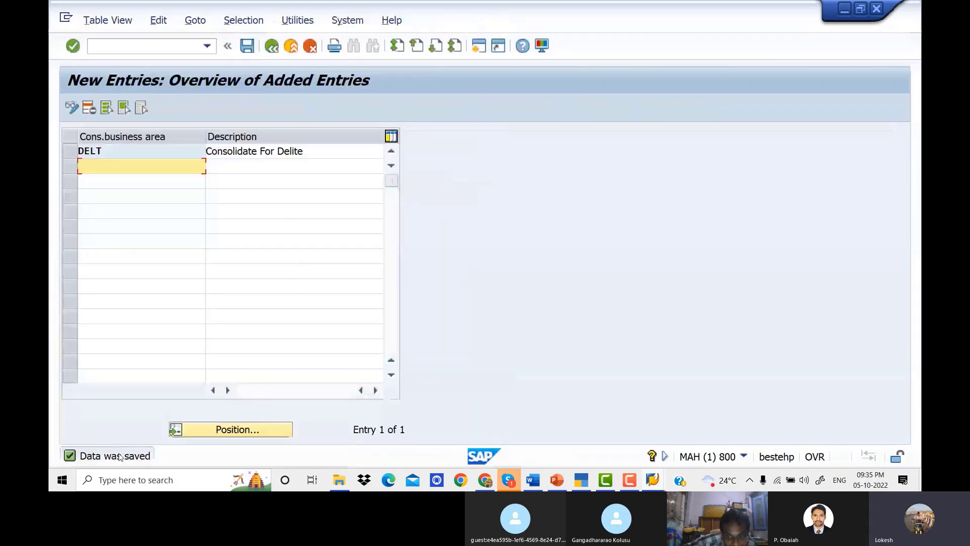
pyautogui.click(274, 48)
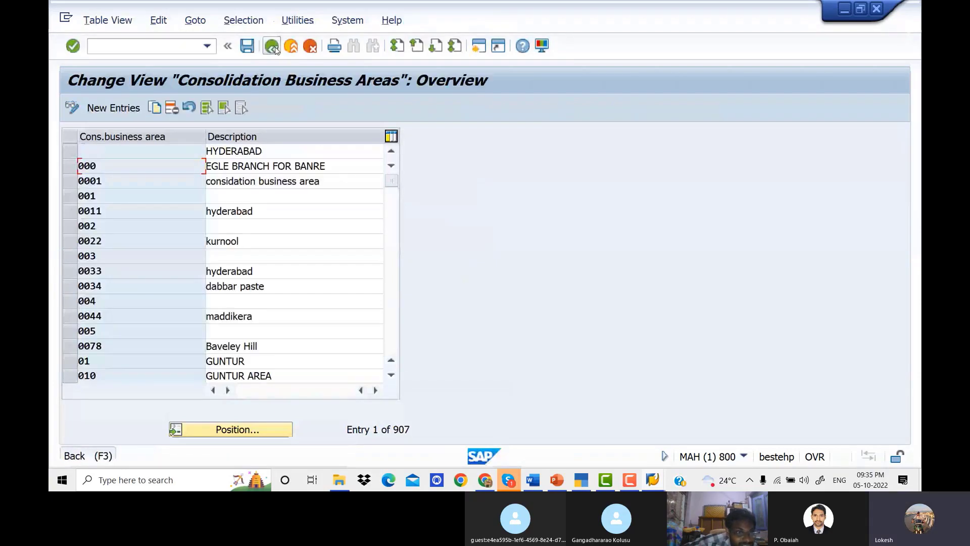
pyautogui.click(273, 47)
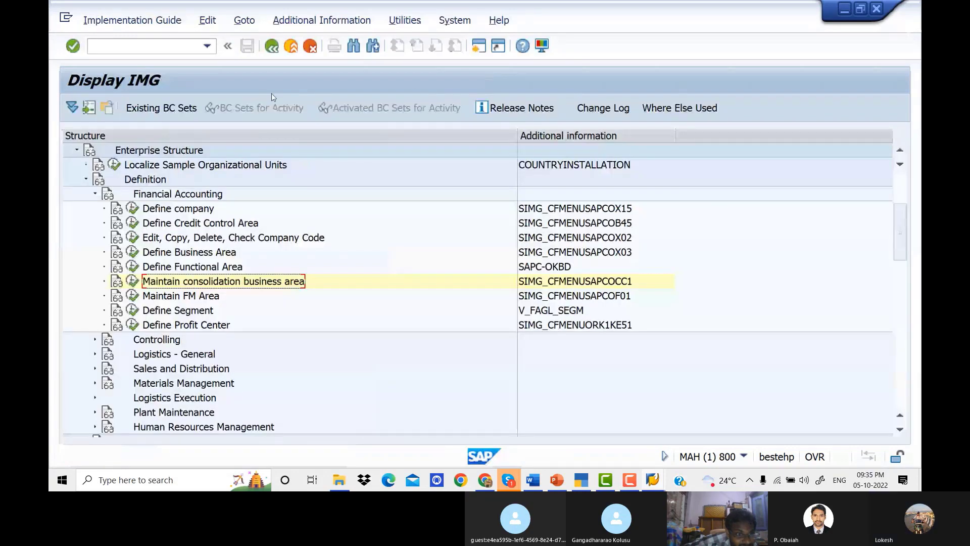
pyautogui.hotkey('alt', 'Tab')
pyautogui.click(509, 480)
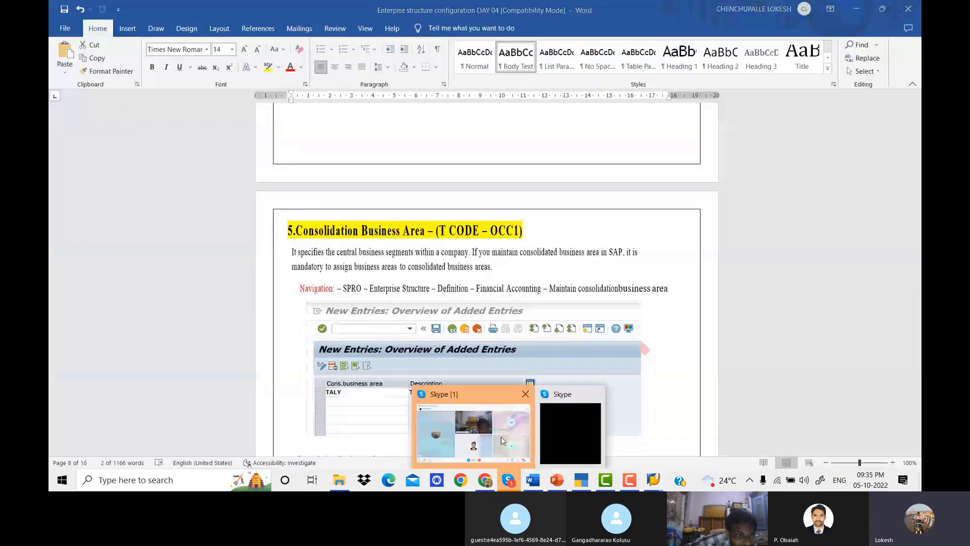
pyautogui.click(501, 437)
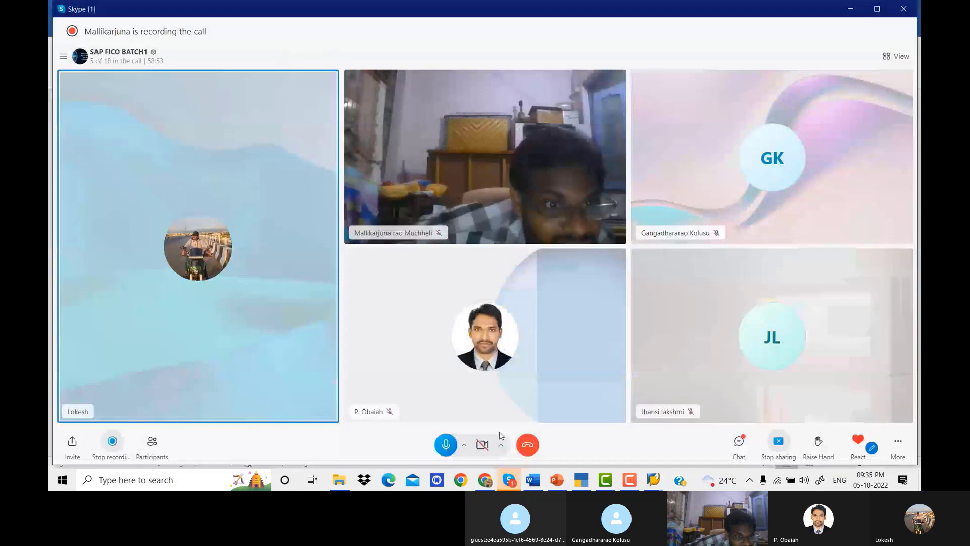
pyautogui.click(653, 480)
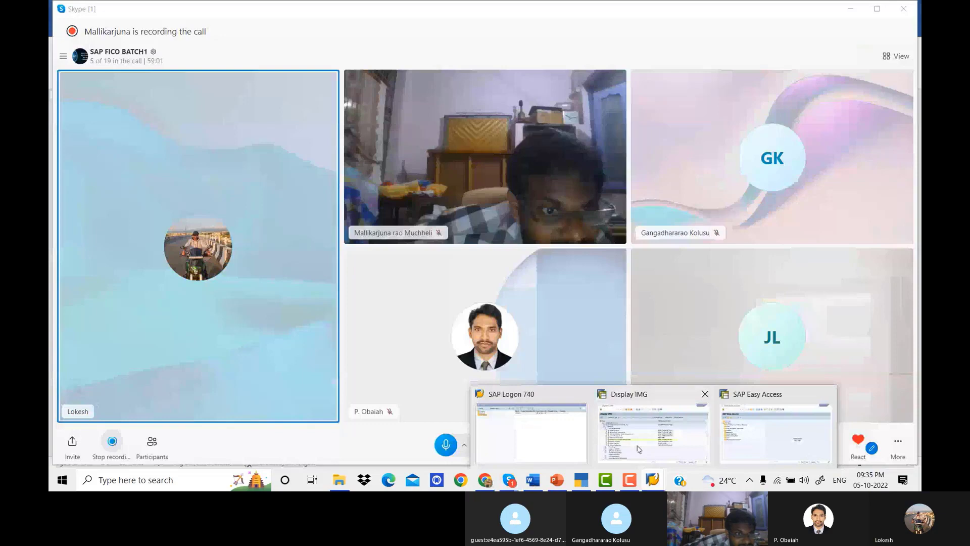
# Step: Switch to the Word document and examine section 6 on assigning the consolidation business area to business areas (OBB6)
pyautogui.click(532, 480)
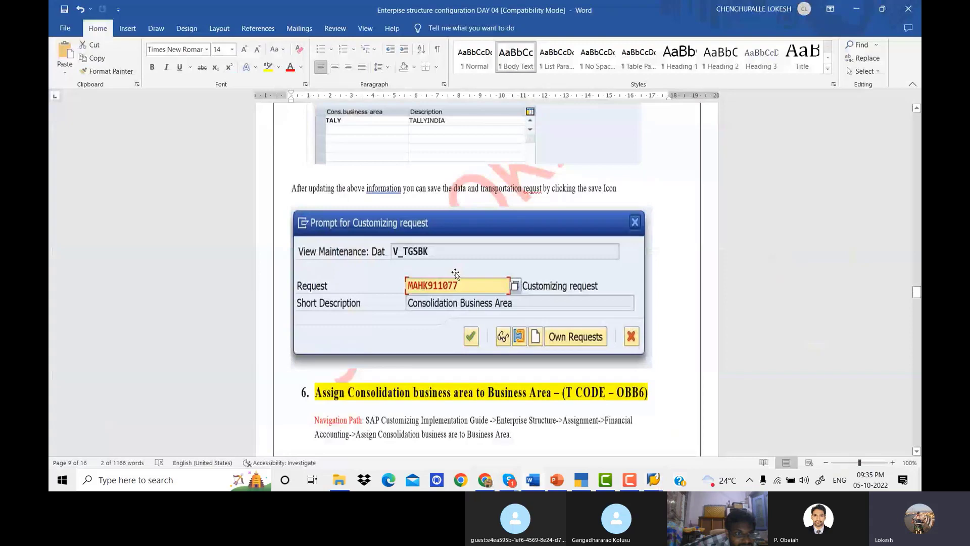
pyautogui.scroll(-3, 455, 274)
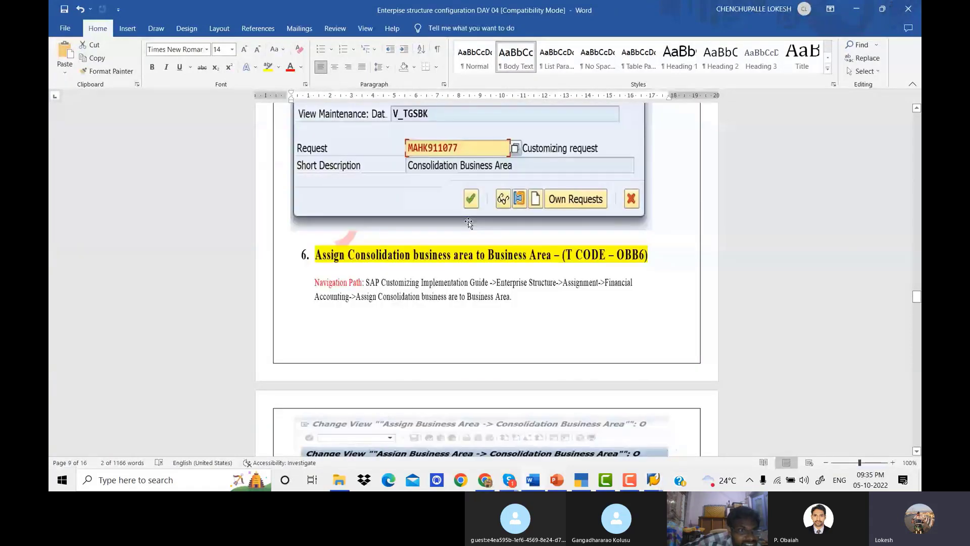
pyautogui.scroll(-2, 556, 226)
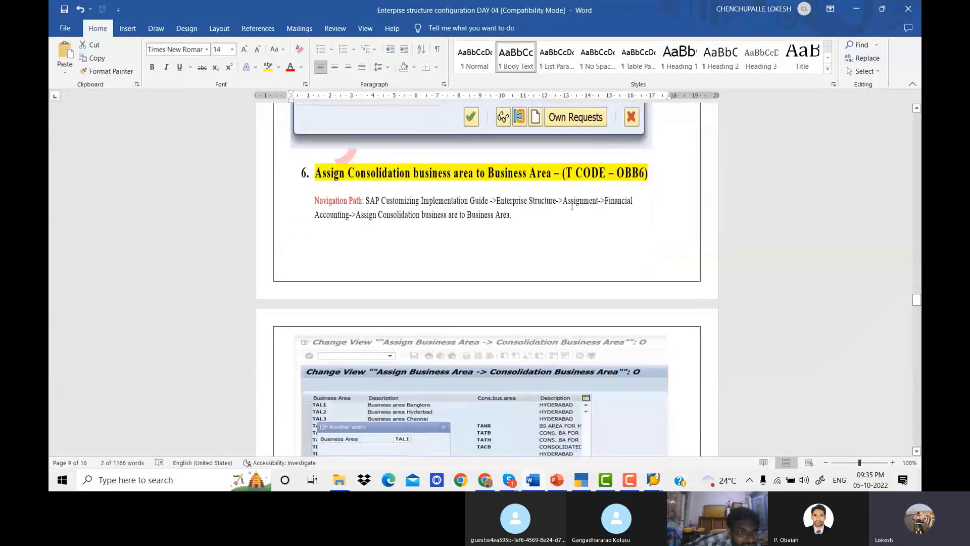
pyautogui.scroll(-1, 516, 372)
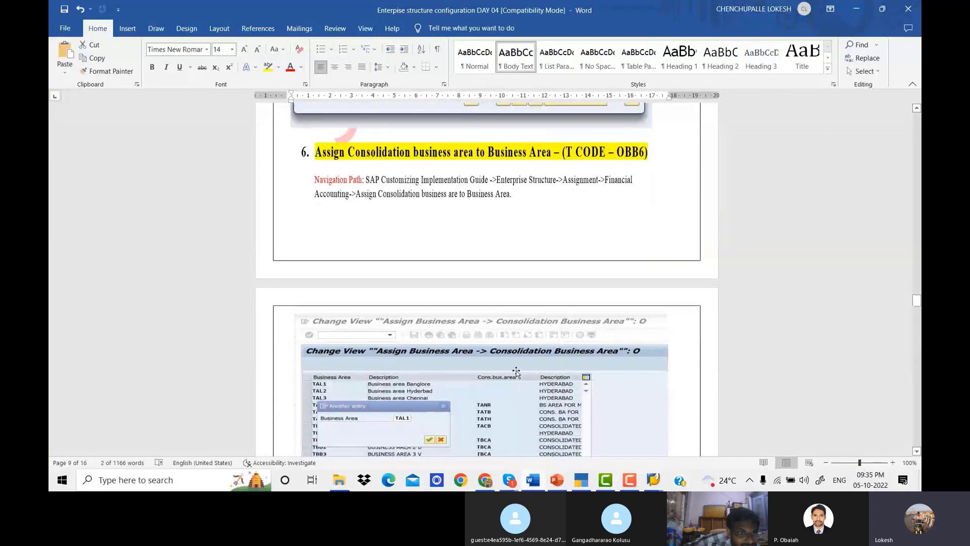
# Step: Check the document's OBB6 example, switch back to SAP and open Assign business area to consolidation business area under the Financial Accounting assignments
pyautogui.scroll(-1, 515, 372)
pyautogui.scroll(-3, 575, 452)
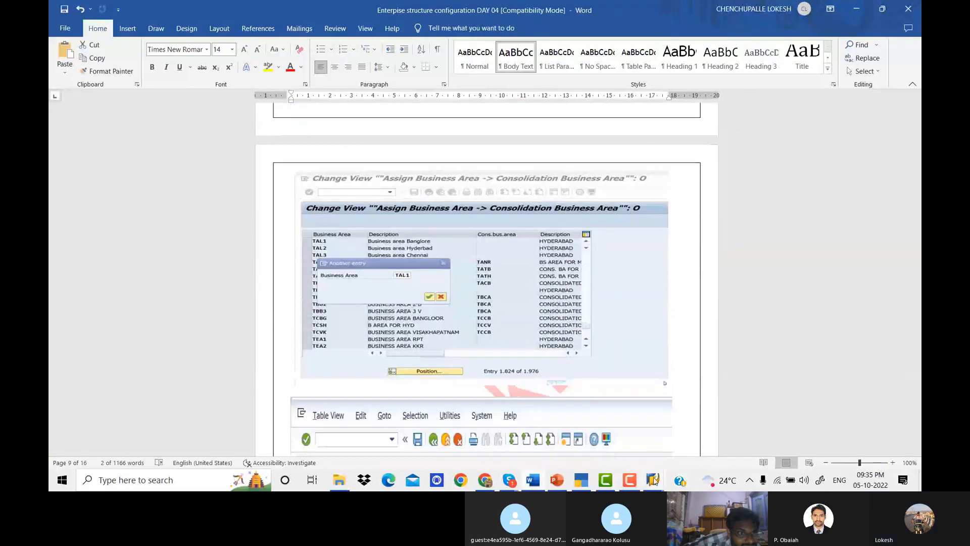
pyautogui.moveTo(654, 480)
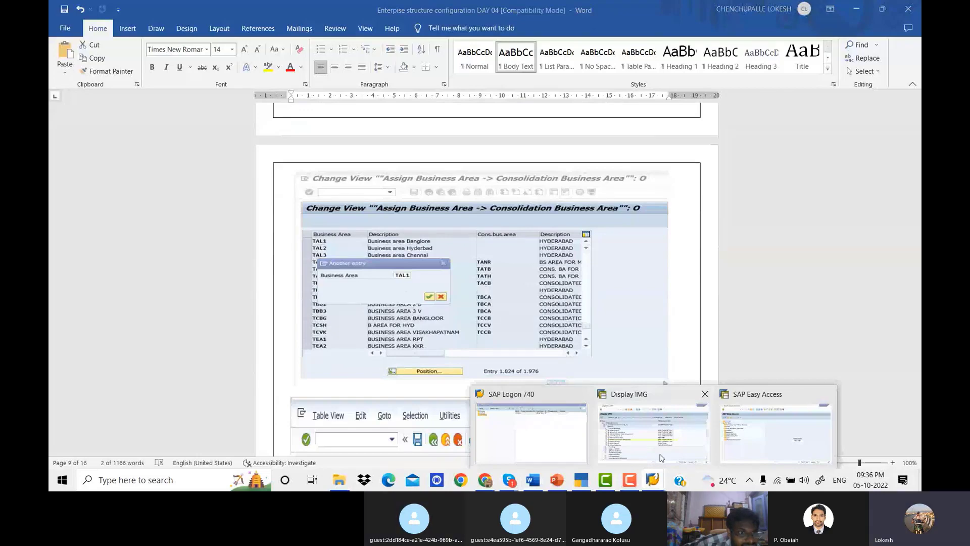
pyautogui.click(660, 457)
pyautogui.click(86, 179)
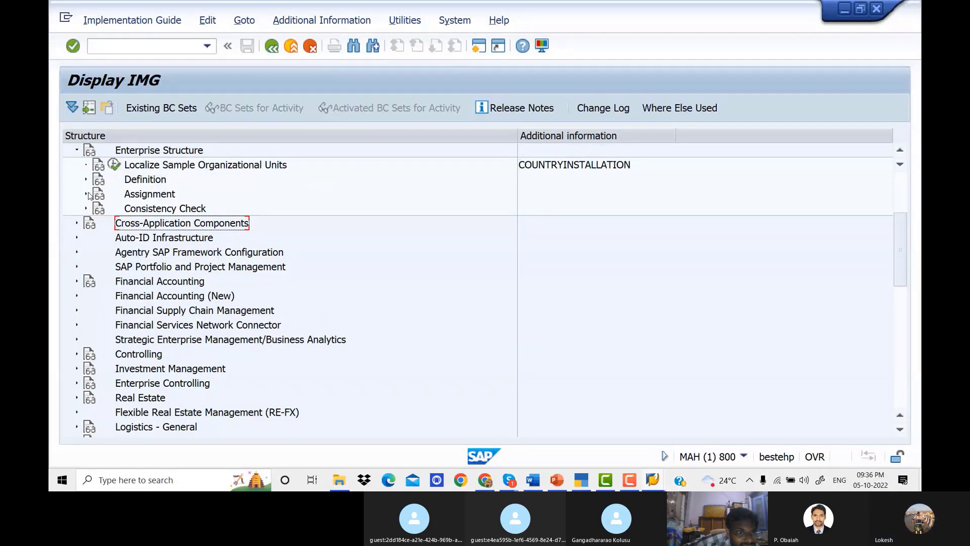
pyautogui.click(86, 195)
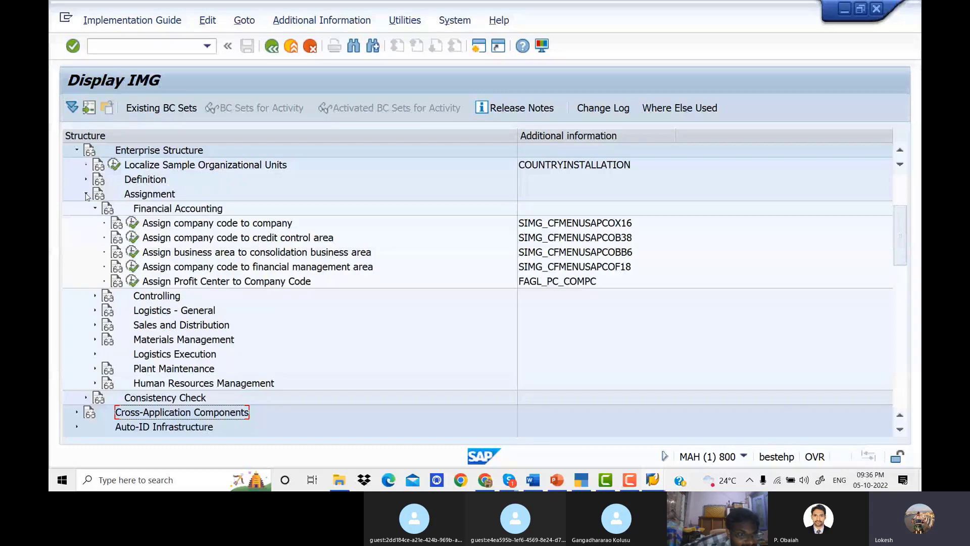
pyautogui.doubleClick(372, 256)
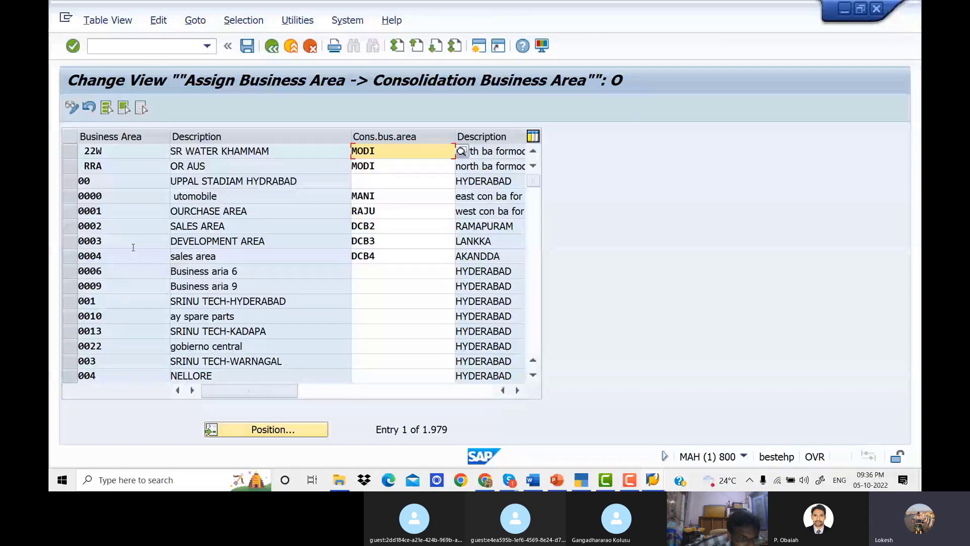
# Step: Position the assignment list at business area DEL1
pyautogui.click(285, 433)
pyautogui.write('d')
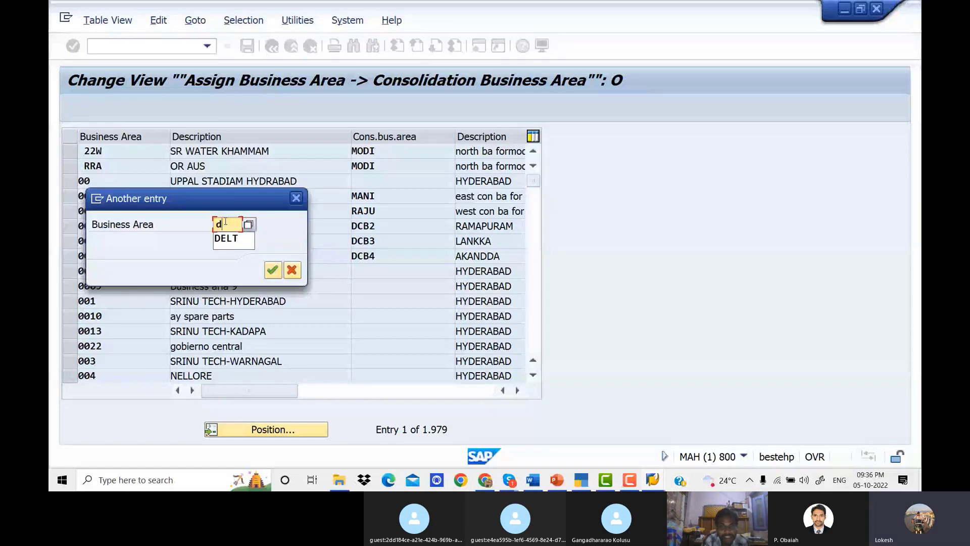
pyautogui.press('BackSpace')
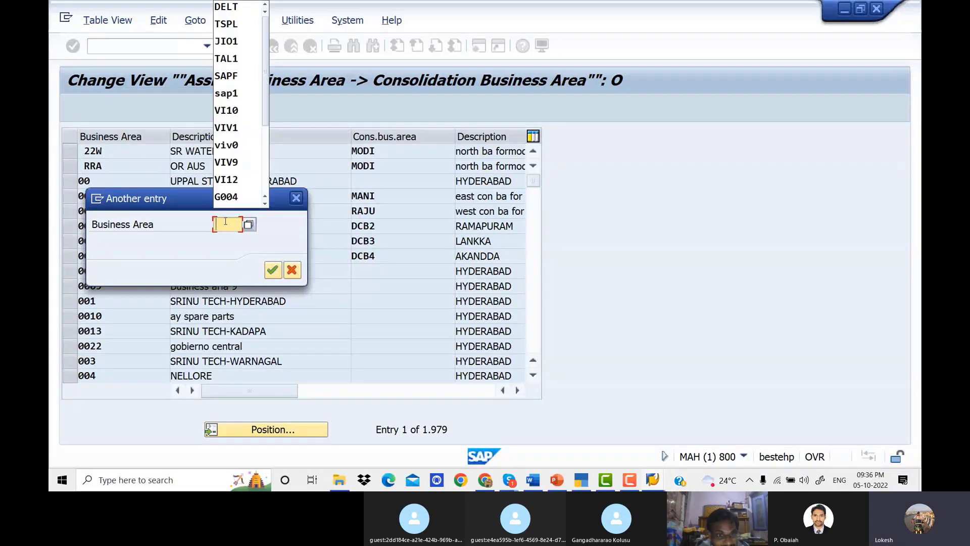
pyautogui.write('DEL1')
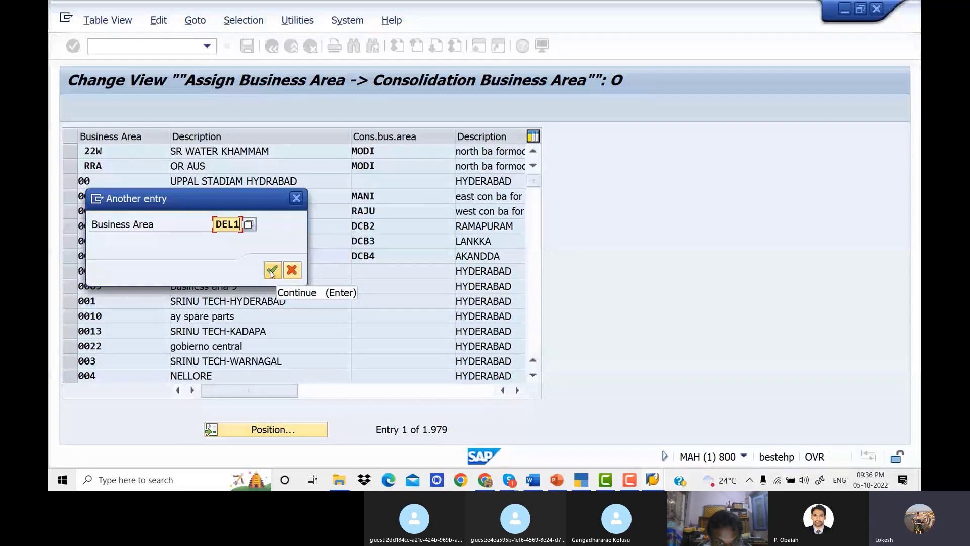
pyautogui.click(272, 270)
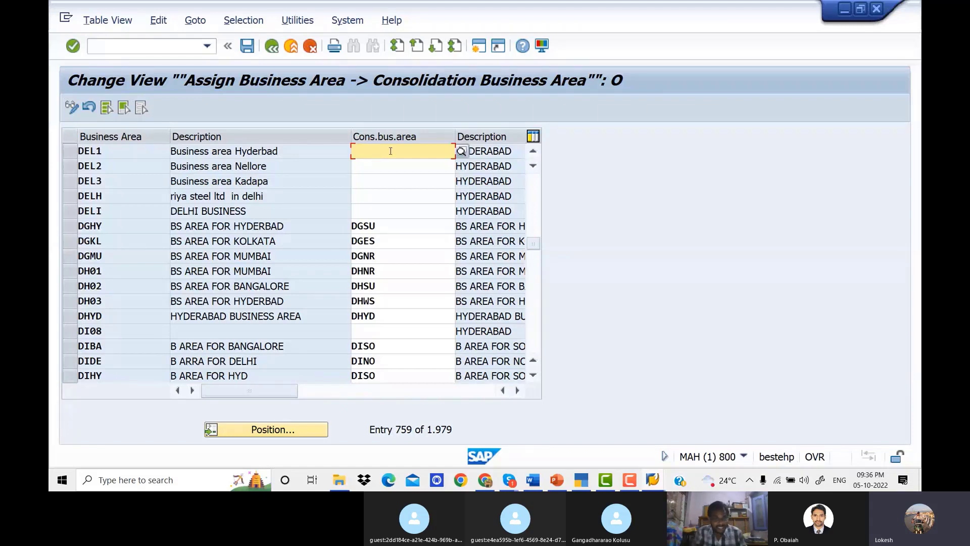
# Step: Assign consolidation business area DELT to business areas DEL1, DEL2 and DEL3
pyautogui.write('DELT')
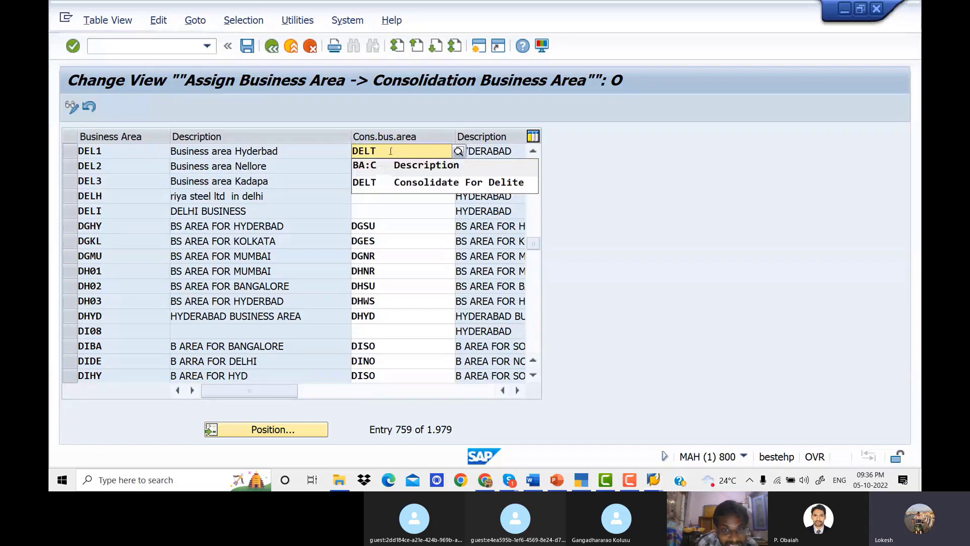
pyautogui.click(475, 189)
pyautogui.click(369, 165)
pyautogui.write('DEL')
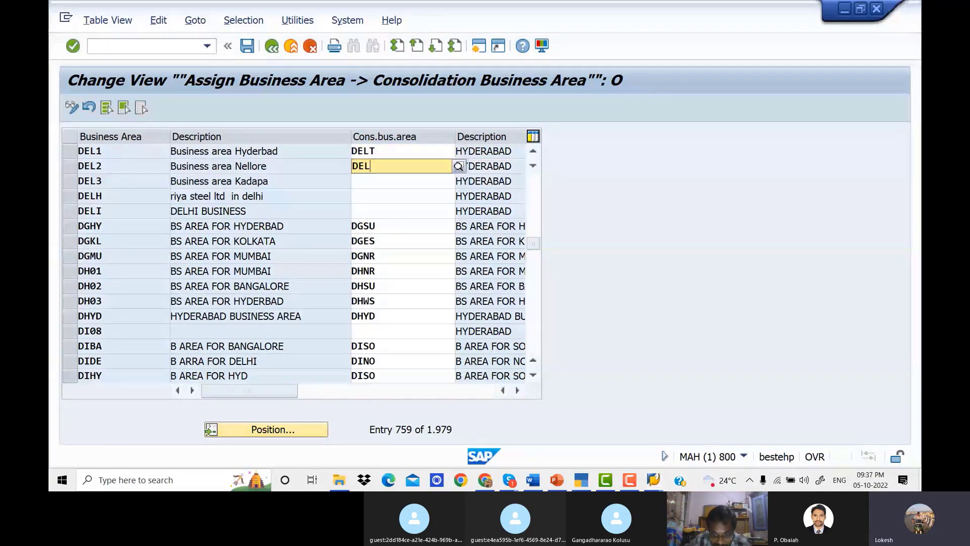
pyautogui.write('T')
pyautogui.click(375, 181)
pyautogui.write('D')
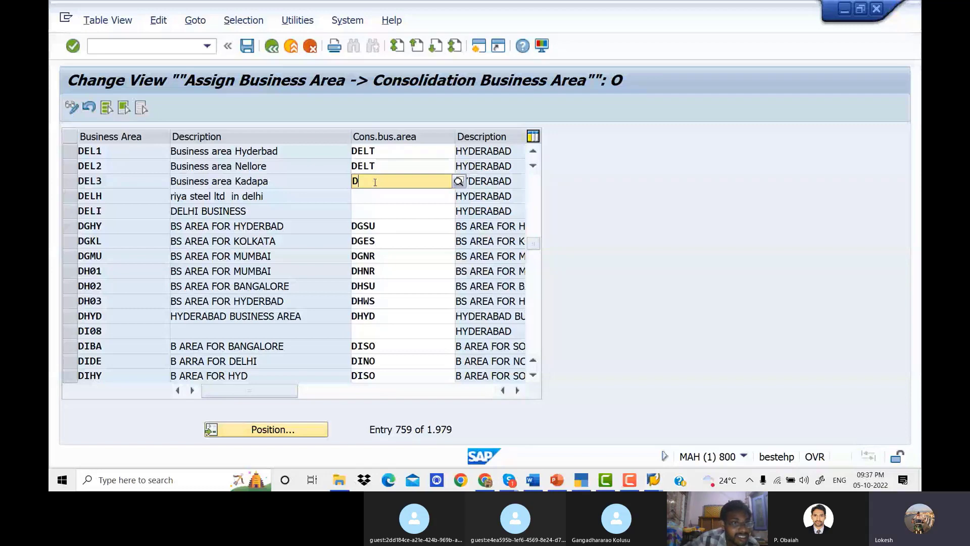
pyautogui.write('ELT')
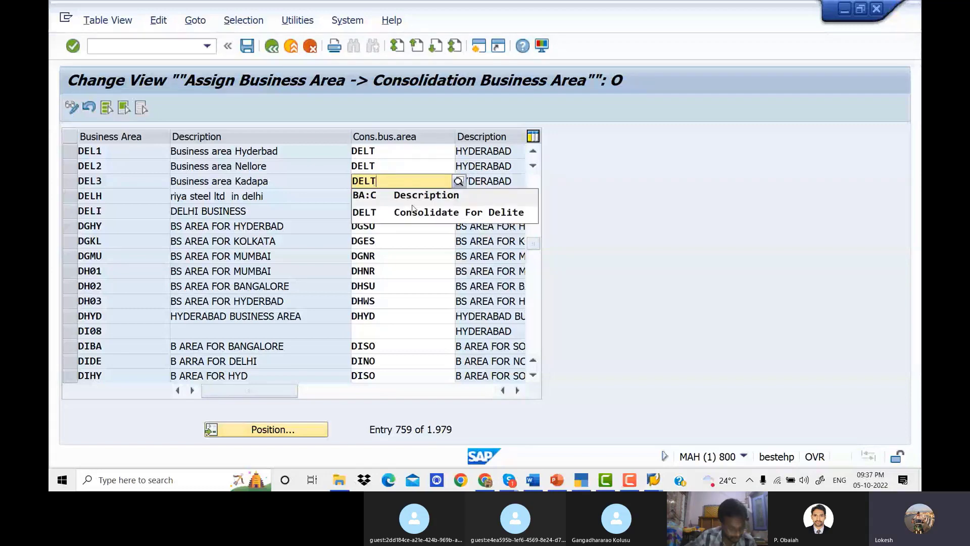
pyautogui.click(417, 211)
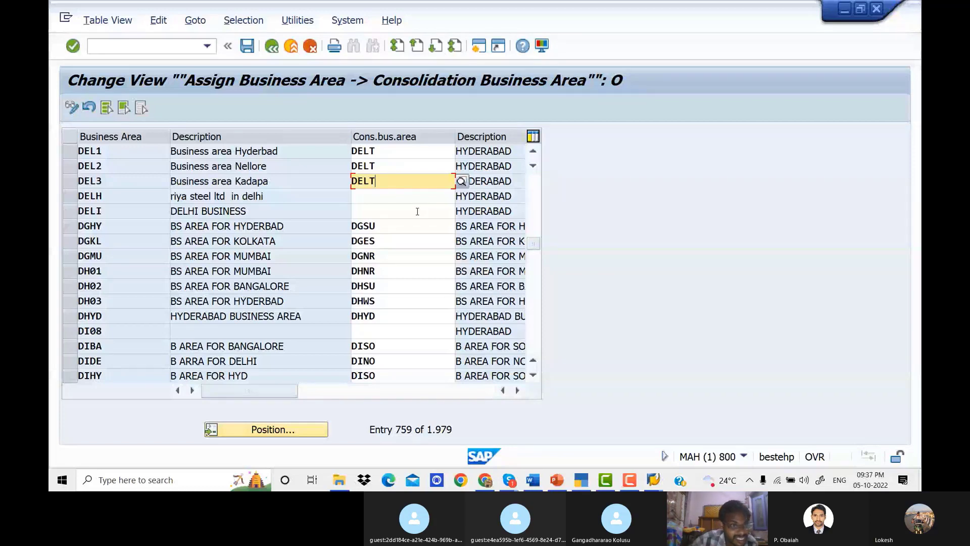
# Step: Save the assignments under a new customizing request described as Assign Business Area to Consolidation Business Area, and return to the implementation guide
pyautogui.hotkey('ctrl', 's')
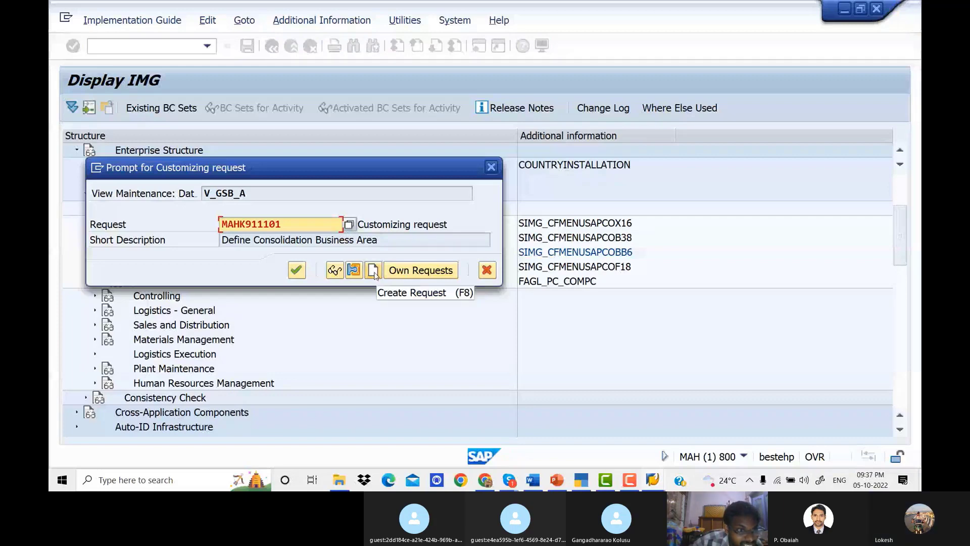
pyautogui.click(374, 271)
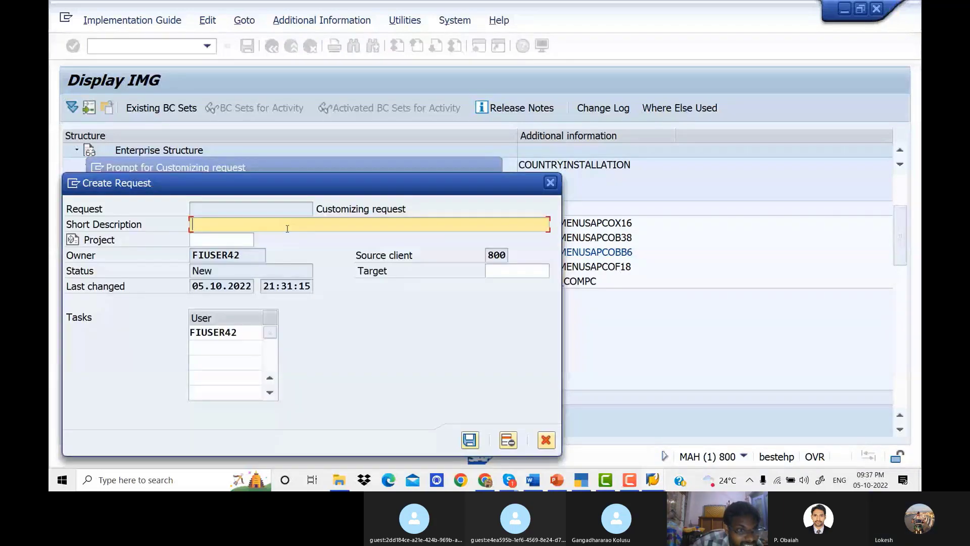
pyautogui.write('Assign')
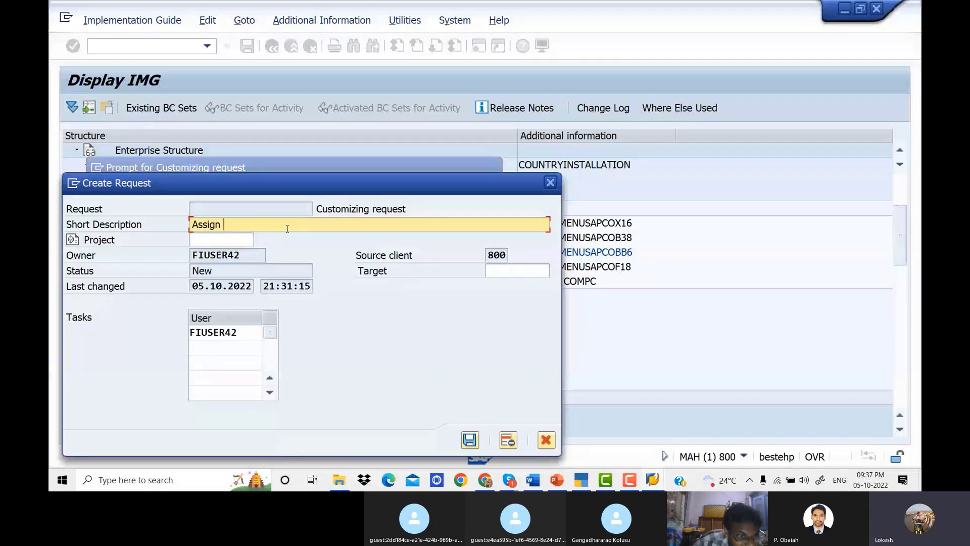
pyautogui.write('Business Ae')
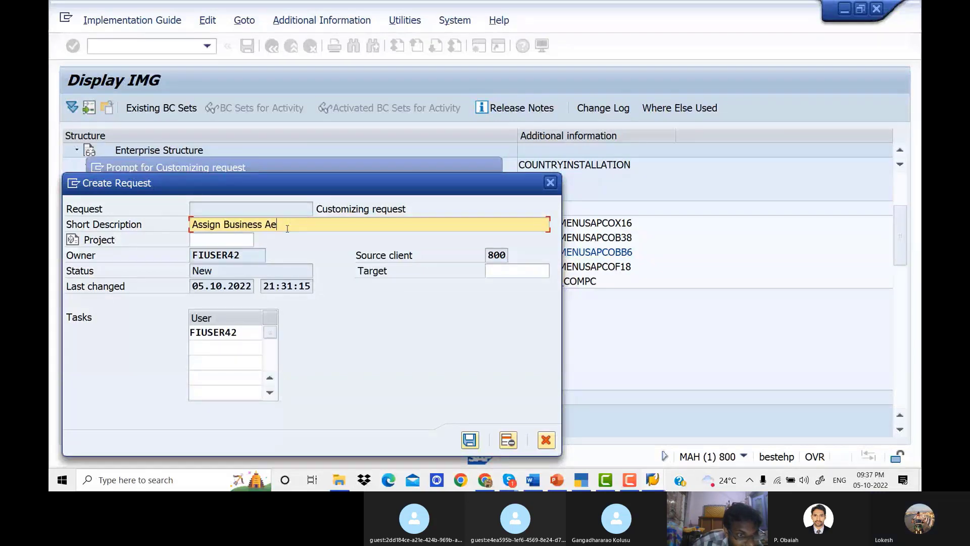
pyautogui.press('BackSpace')
pyautogui.write('rea')
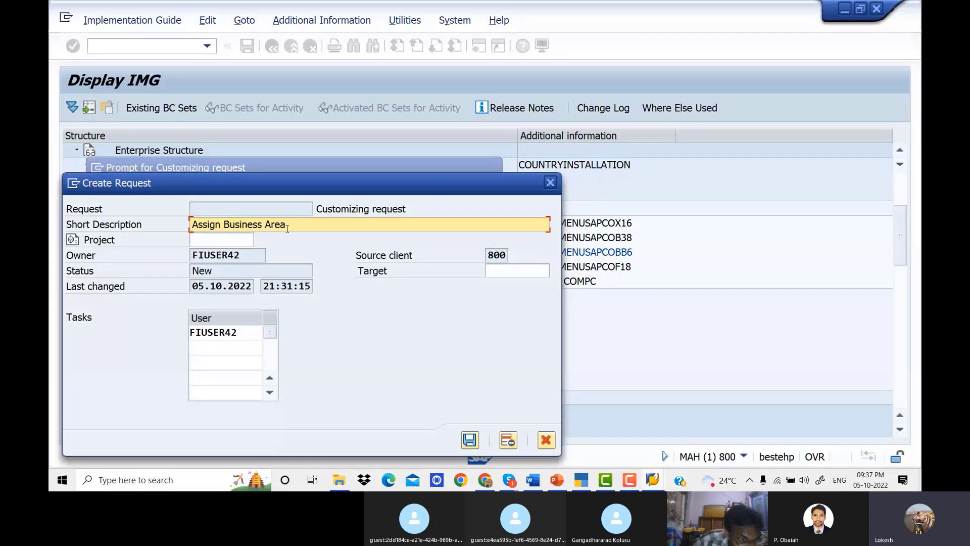
pyautogui.write(' to Co')
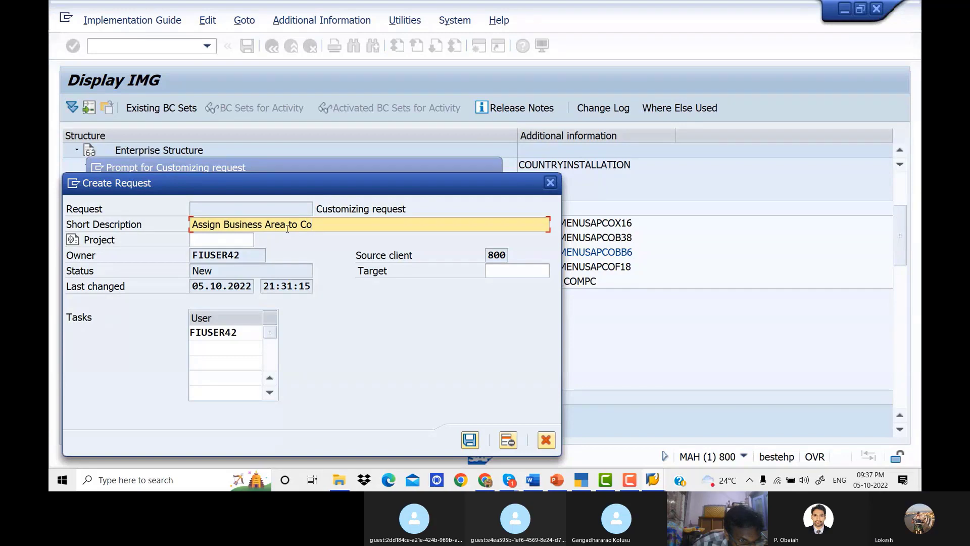
pyautogui.write('nso')
pyautogui.write('lu')
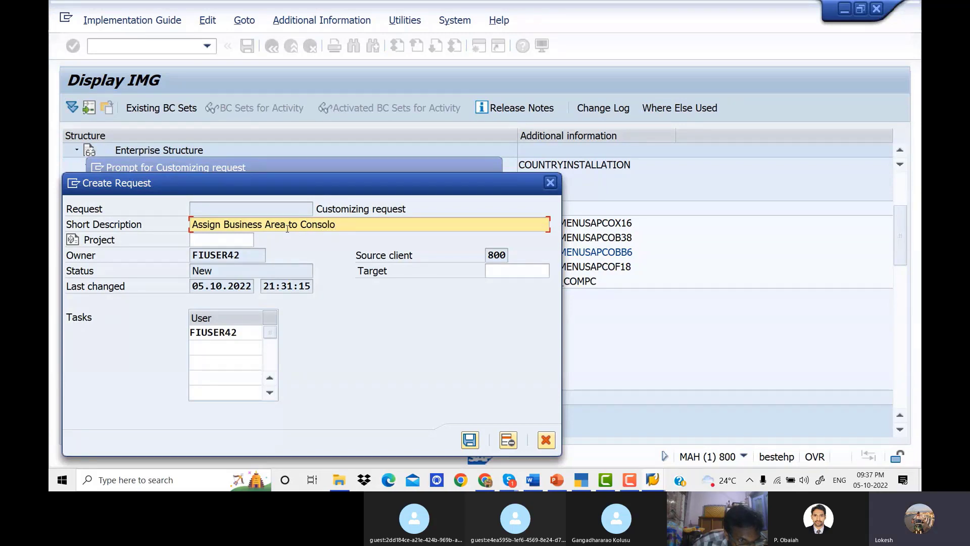
pyautogui.press('BackSpace')
pyautogui.press('BackSpace')
pyautogui.write('lidation B')
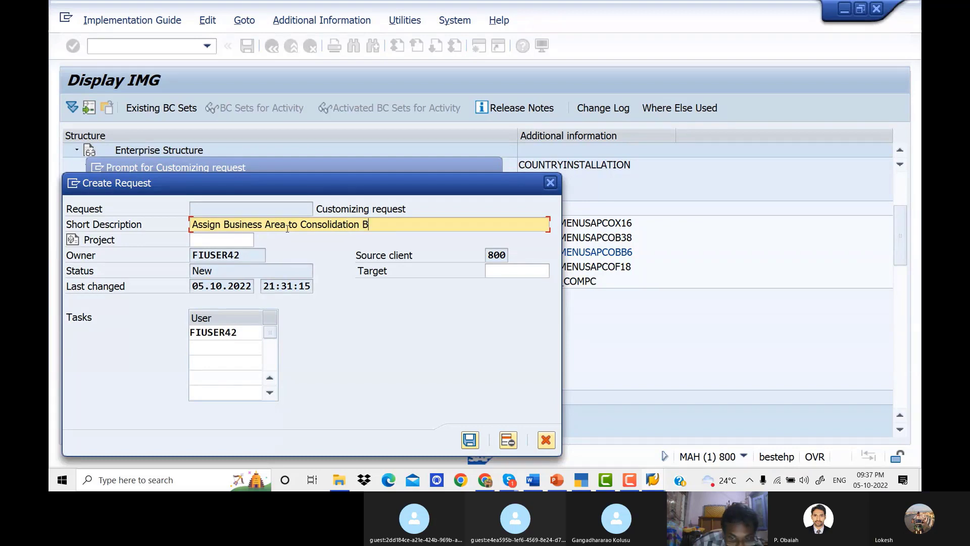
pyautogui.write('usi')
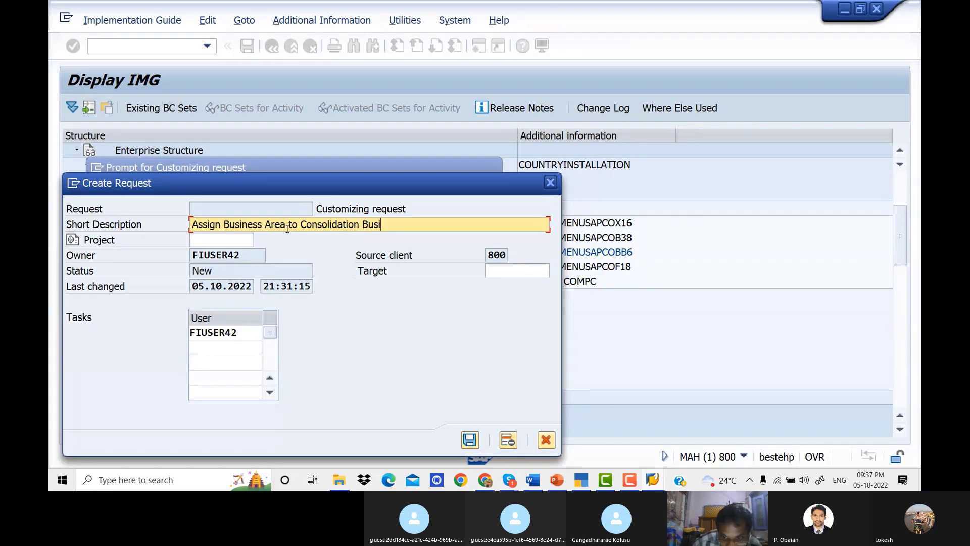
pyautogui.write('ness ')
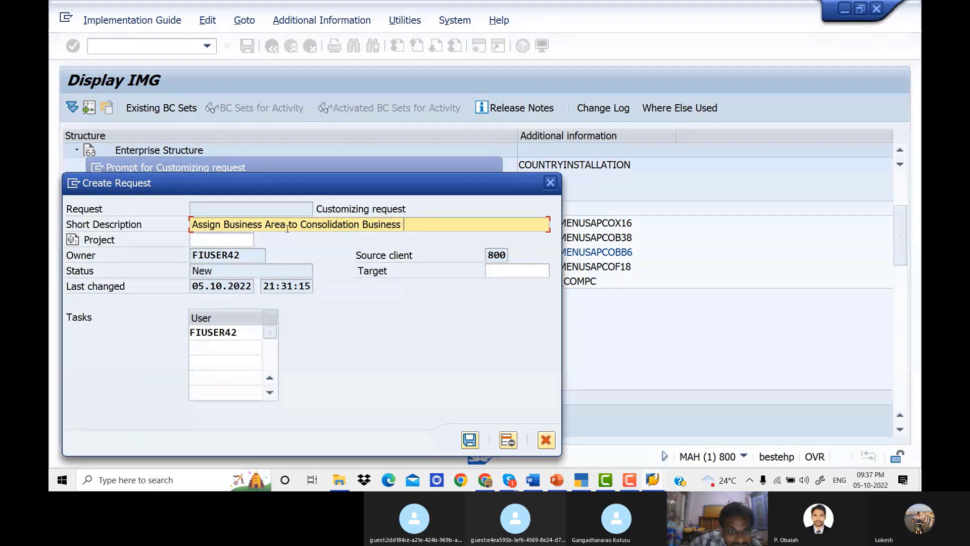
pyautogui.write('Area')
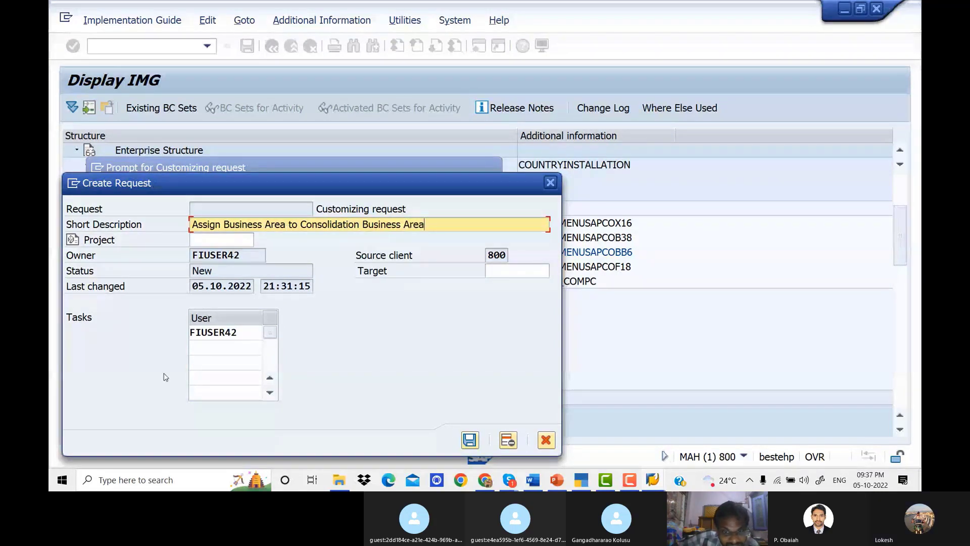
pyautogui.click(469, 440)
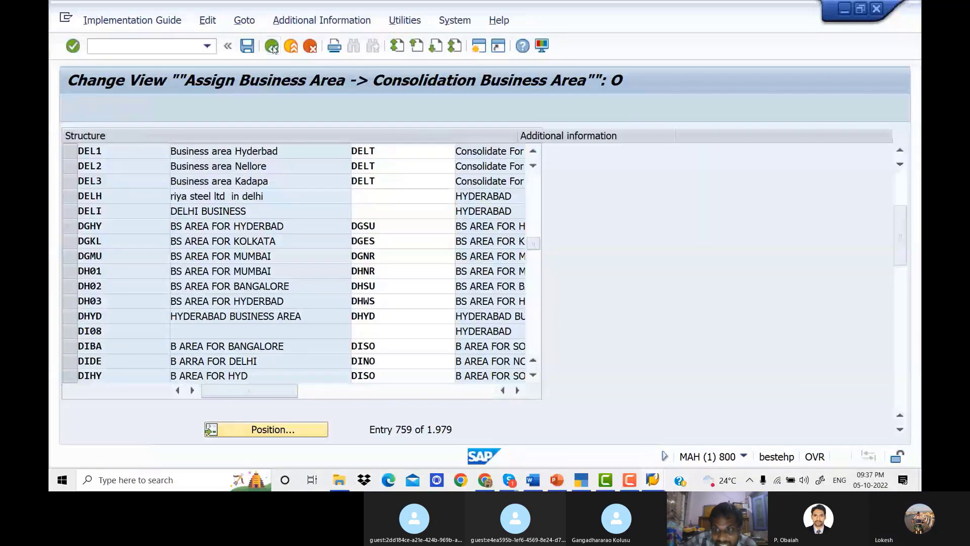
pyautogui.click(272, 47)
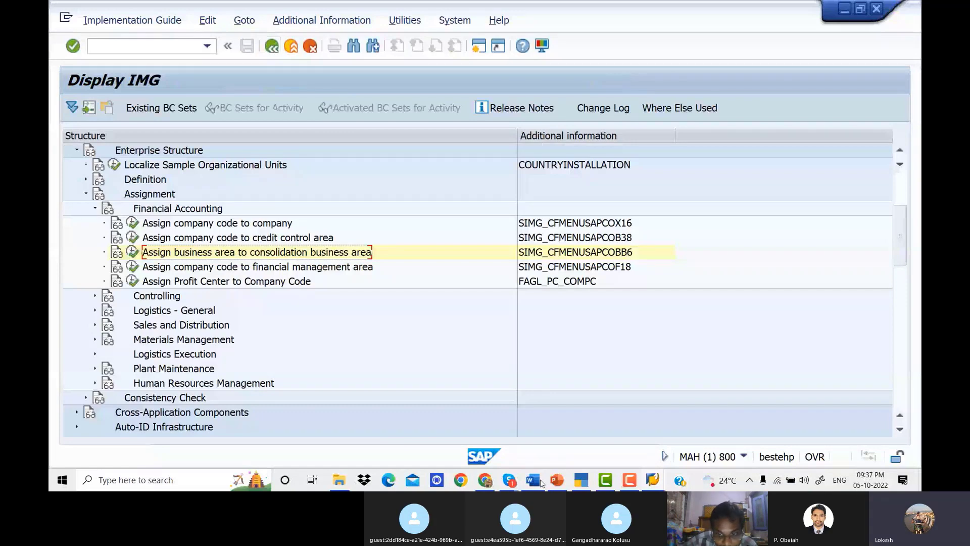
# Step: Switch to the Word document and examine section 7 on defining the functional area (FM_FUNCTION)
pyautogui.click(540, 482)
pyautogui.scroll(-2, 463, 271)
pyautogui.scroll(-3, 463, 271)
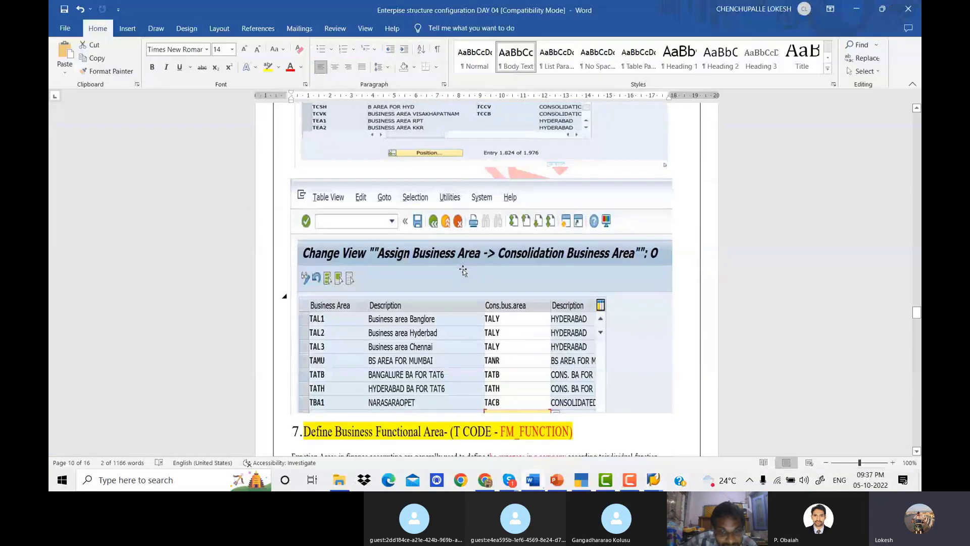
pyautogui.scroll(-1, 463, 271)
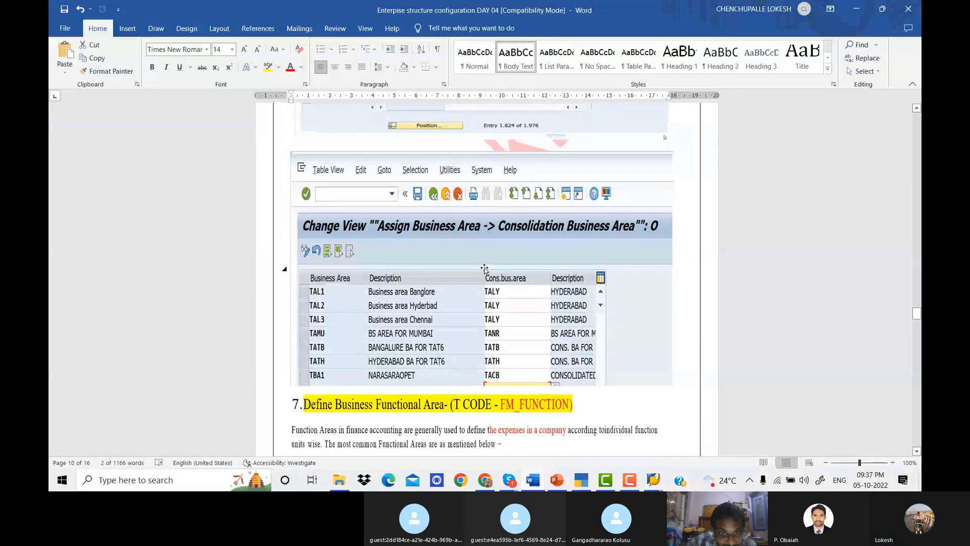
pyautogui.scroll(-2, 484, 270)
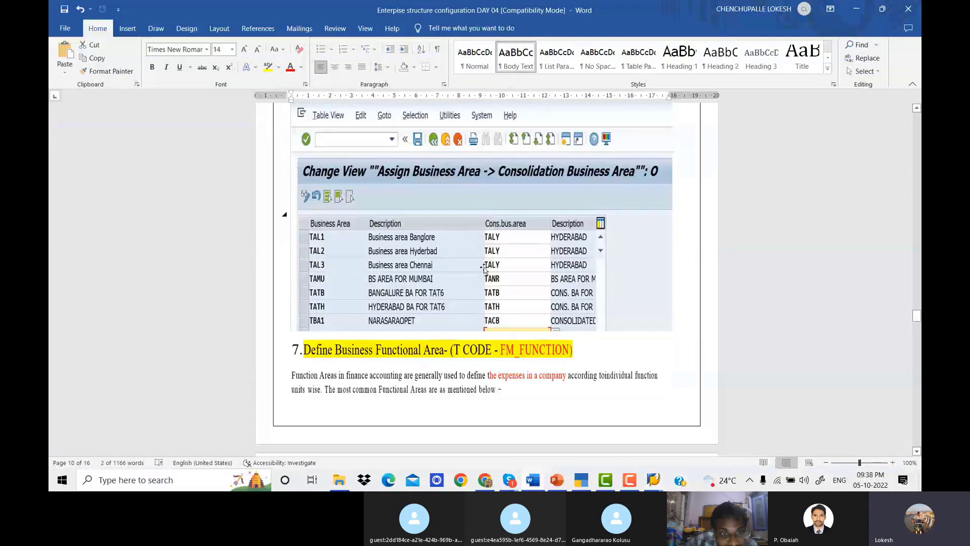
# Step: Switch to the Skype call window and close the antivirus advertisement covering it
pyautogui.moveTo(509, 479)
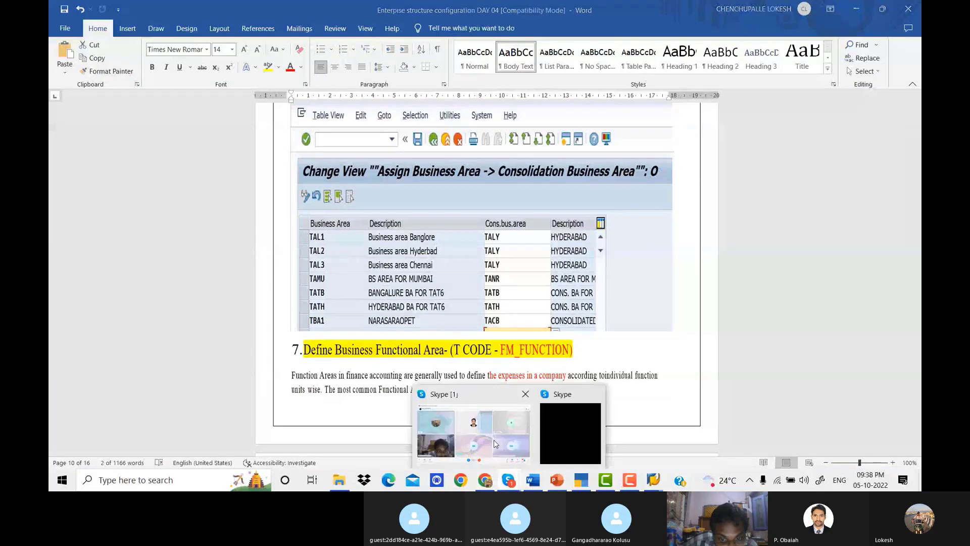
pyautogui.click(493, 440)
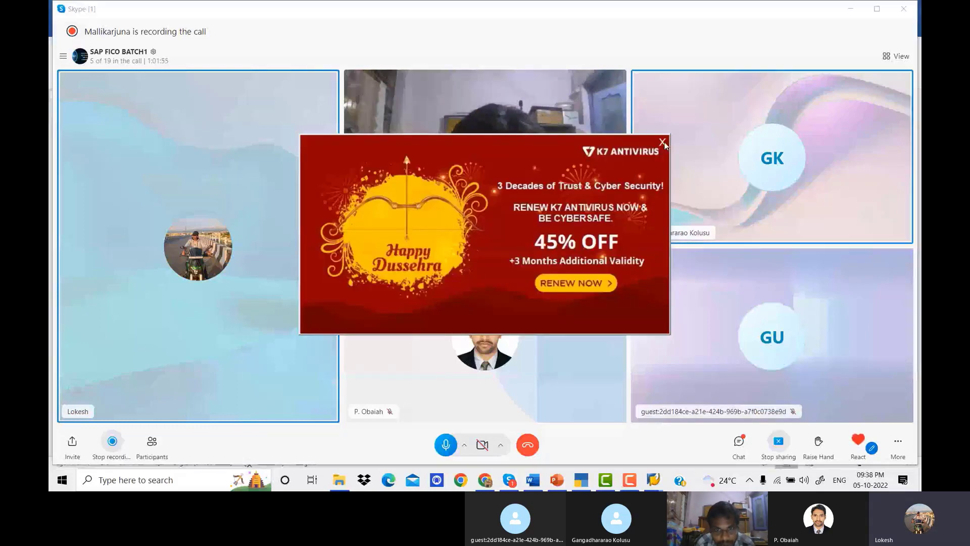
pyautogui.click(662, 142)
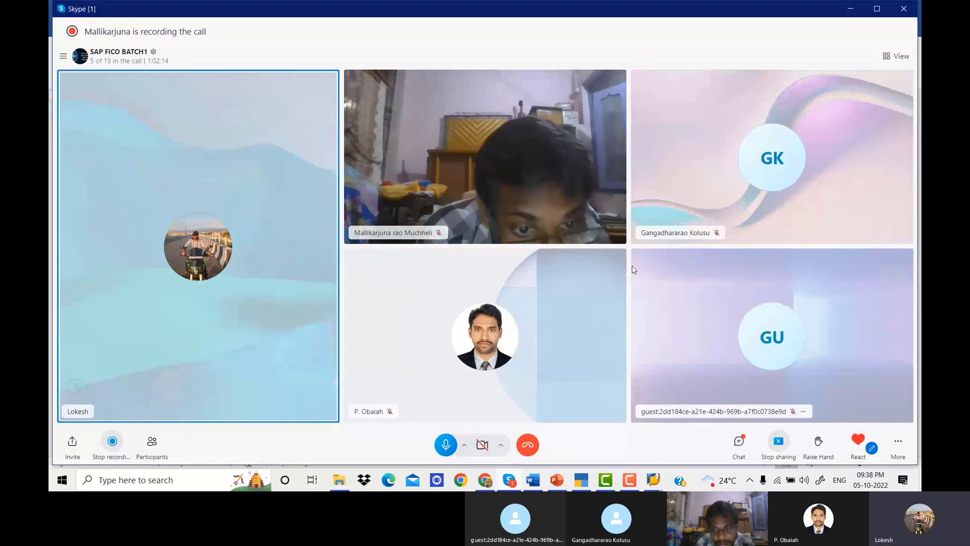
# Step: Switch to the PowerPoint presentation and review the Enterprise Structure Configuration slide's list of steps and transaction codes
pyautogui.click(556, 480)
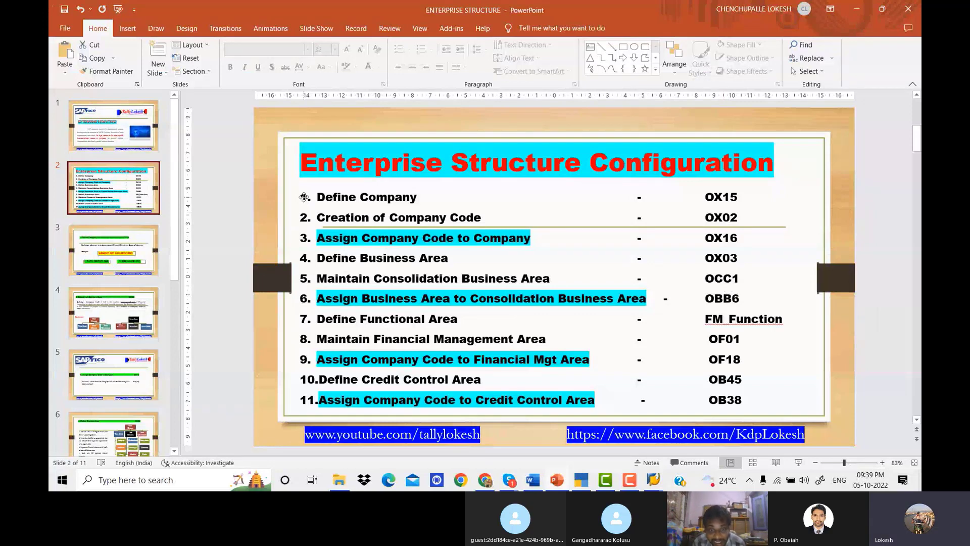
pyautogui.click(304, 198)
pyautogui.click(417, 217)
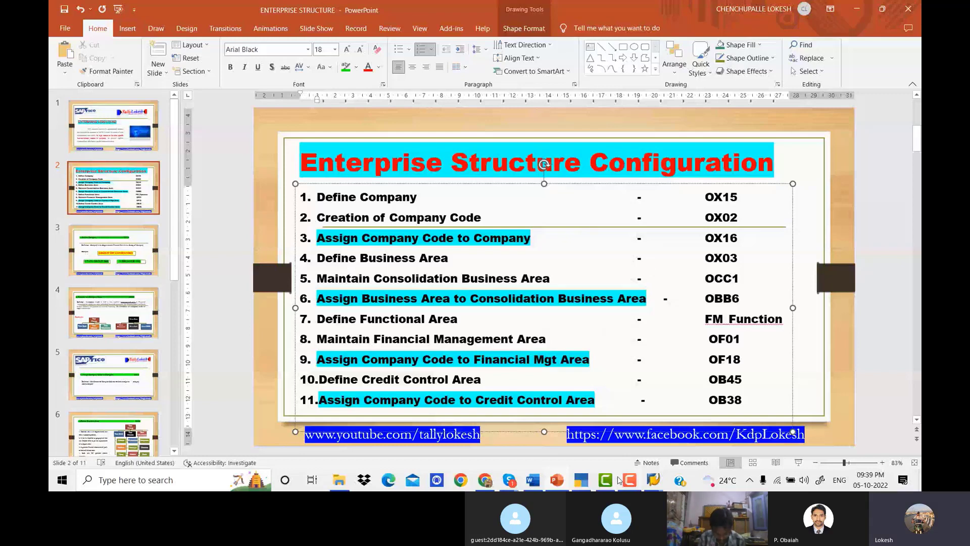
# Step: Switch to the Word document and from there back to the Skype call window
pyautogui.click(533, 480)
pyautogui.moveTo(508, 480)
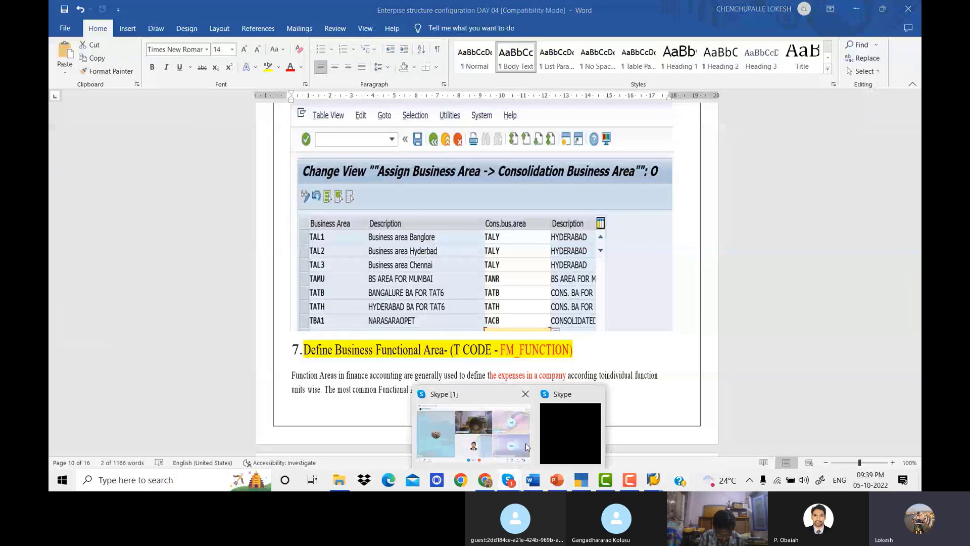
pyautogui.click(526, 443)
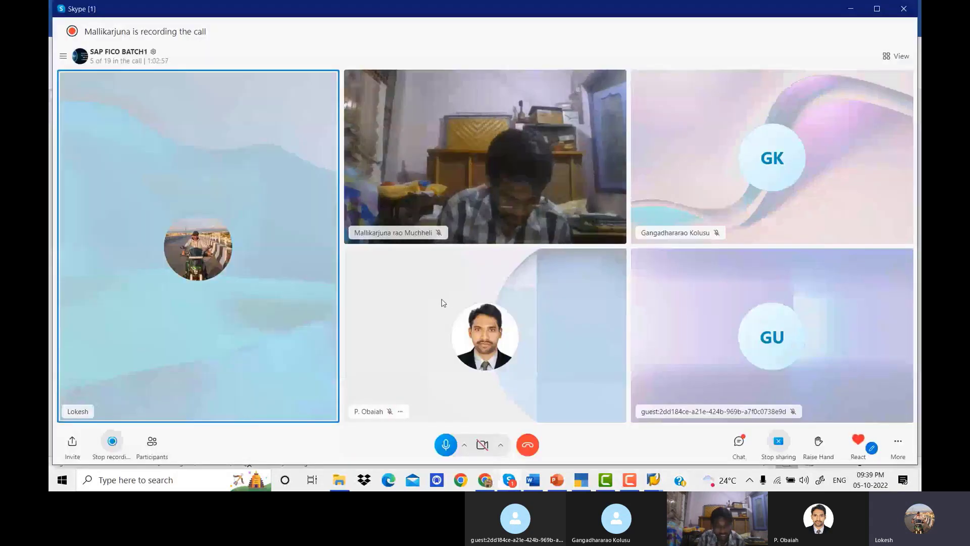